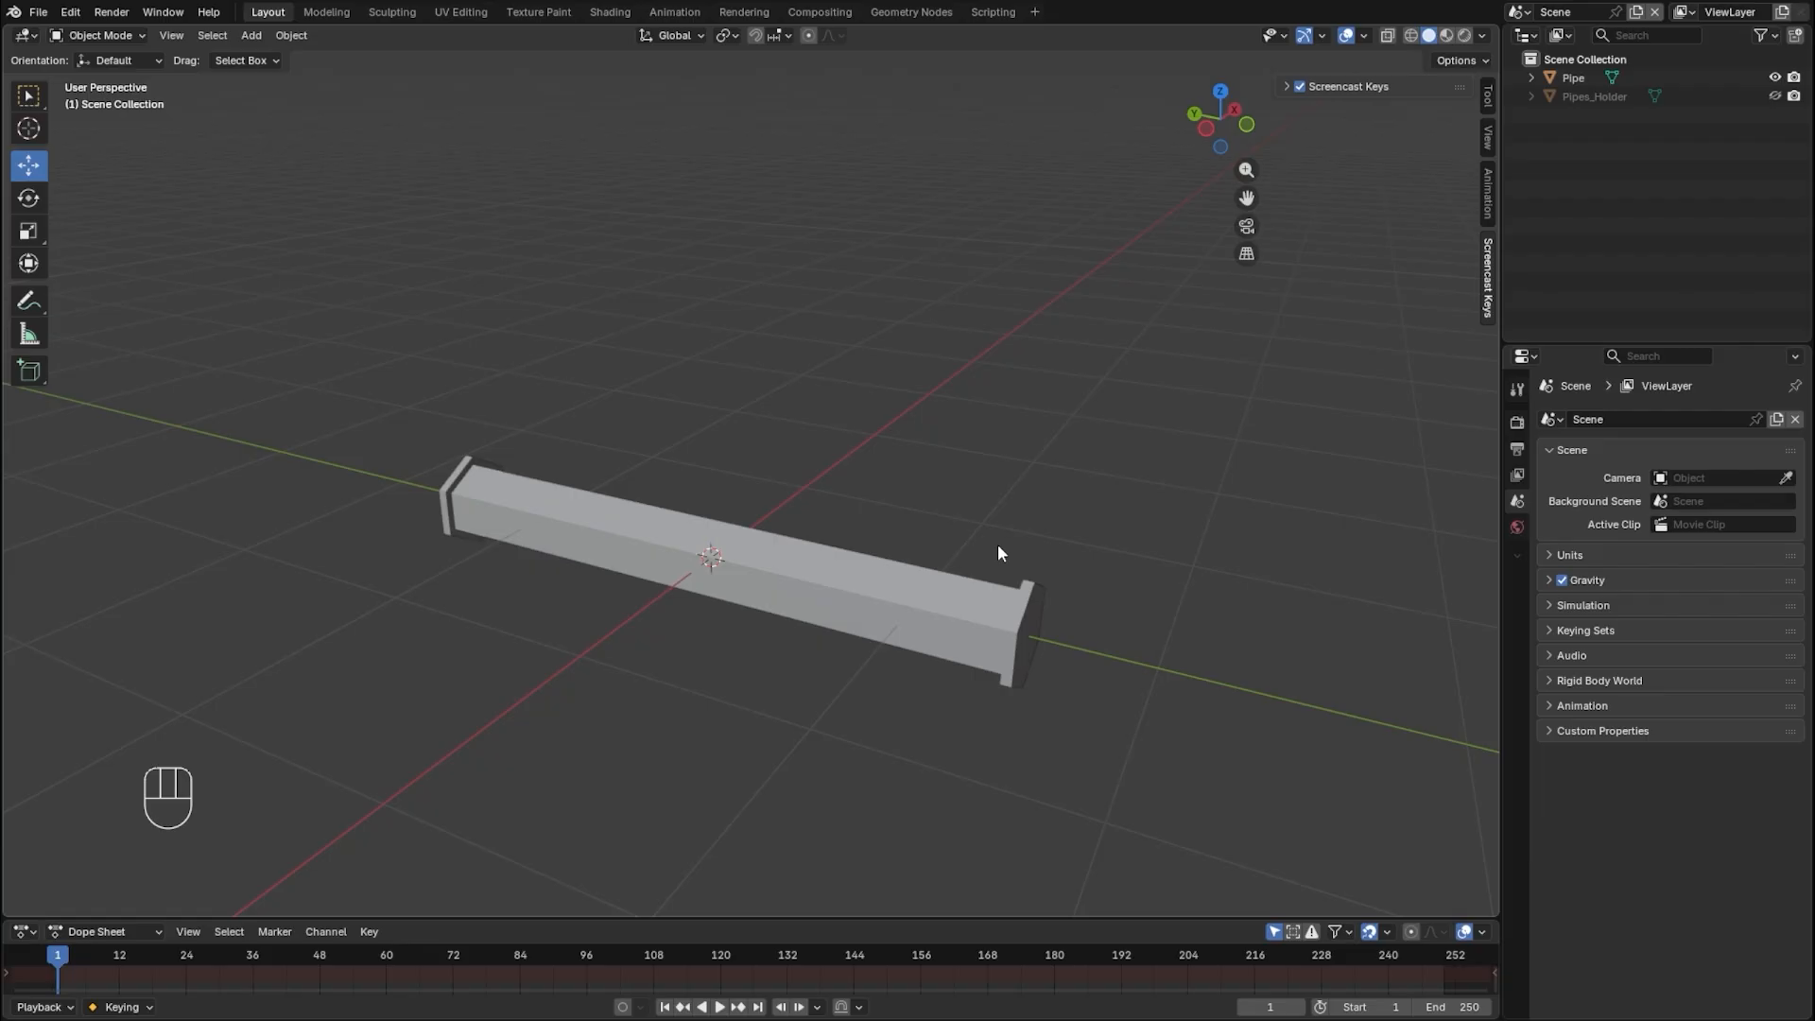
- Hide the pipe object and delete all the visible primitives: plane, circle, cube, sphere, torus and cone
{"action": "left_click", "coordinate": [892, 565]}
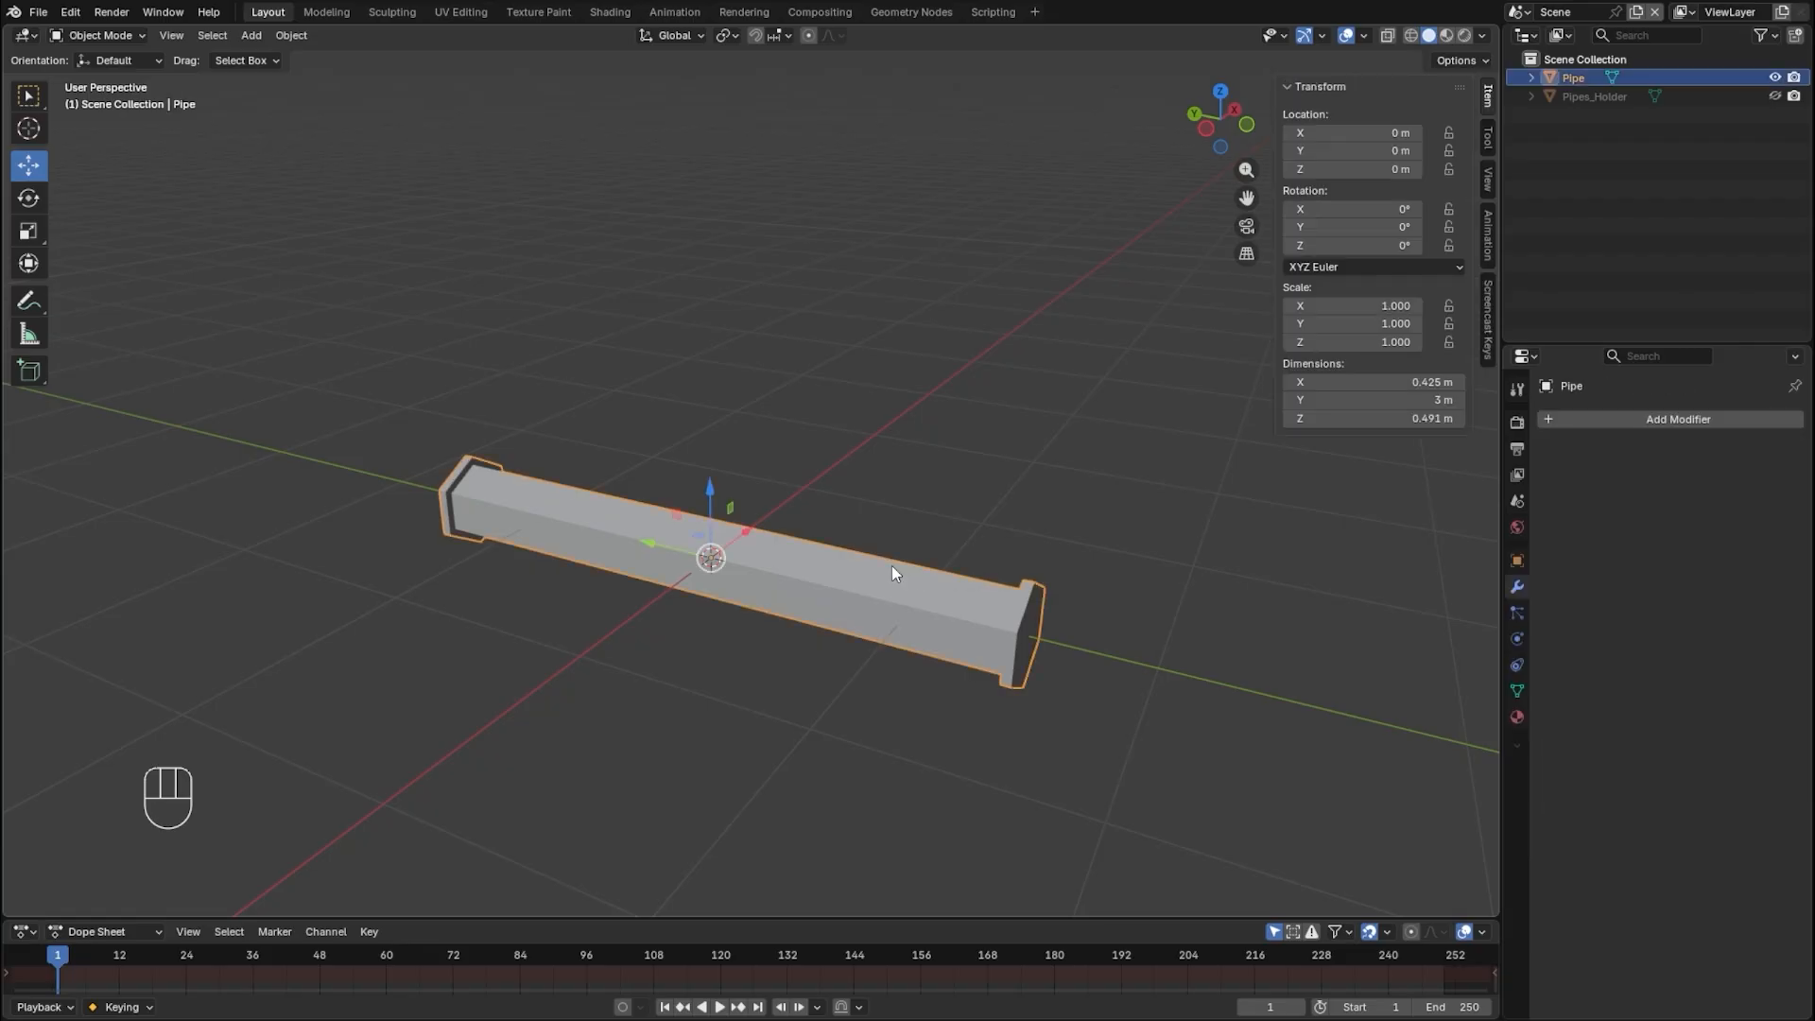
{"action": "key", "text": "h"}
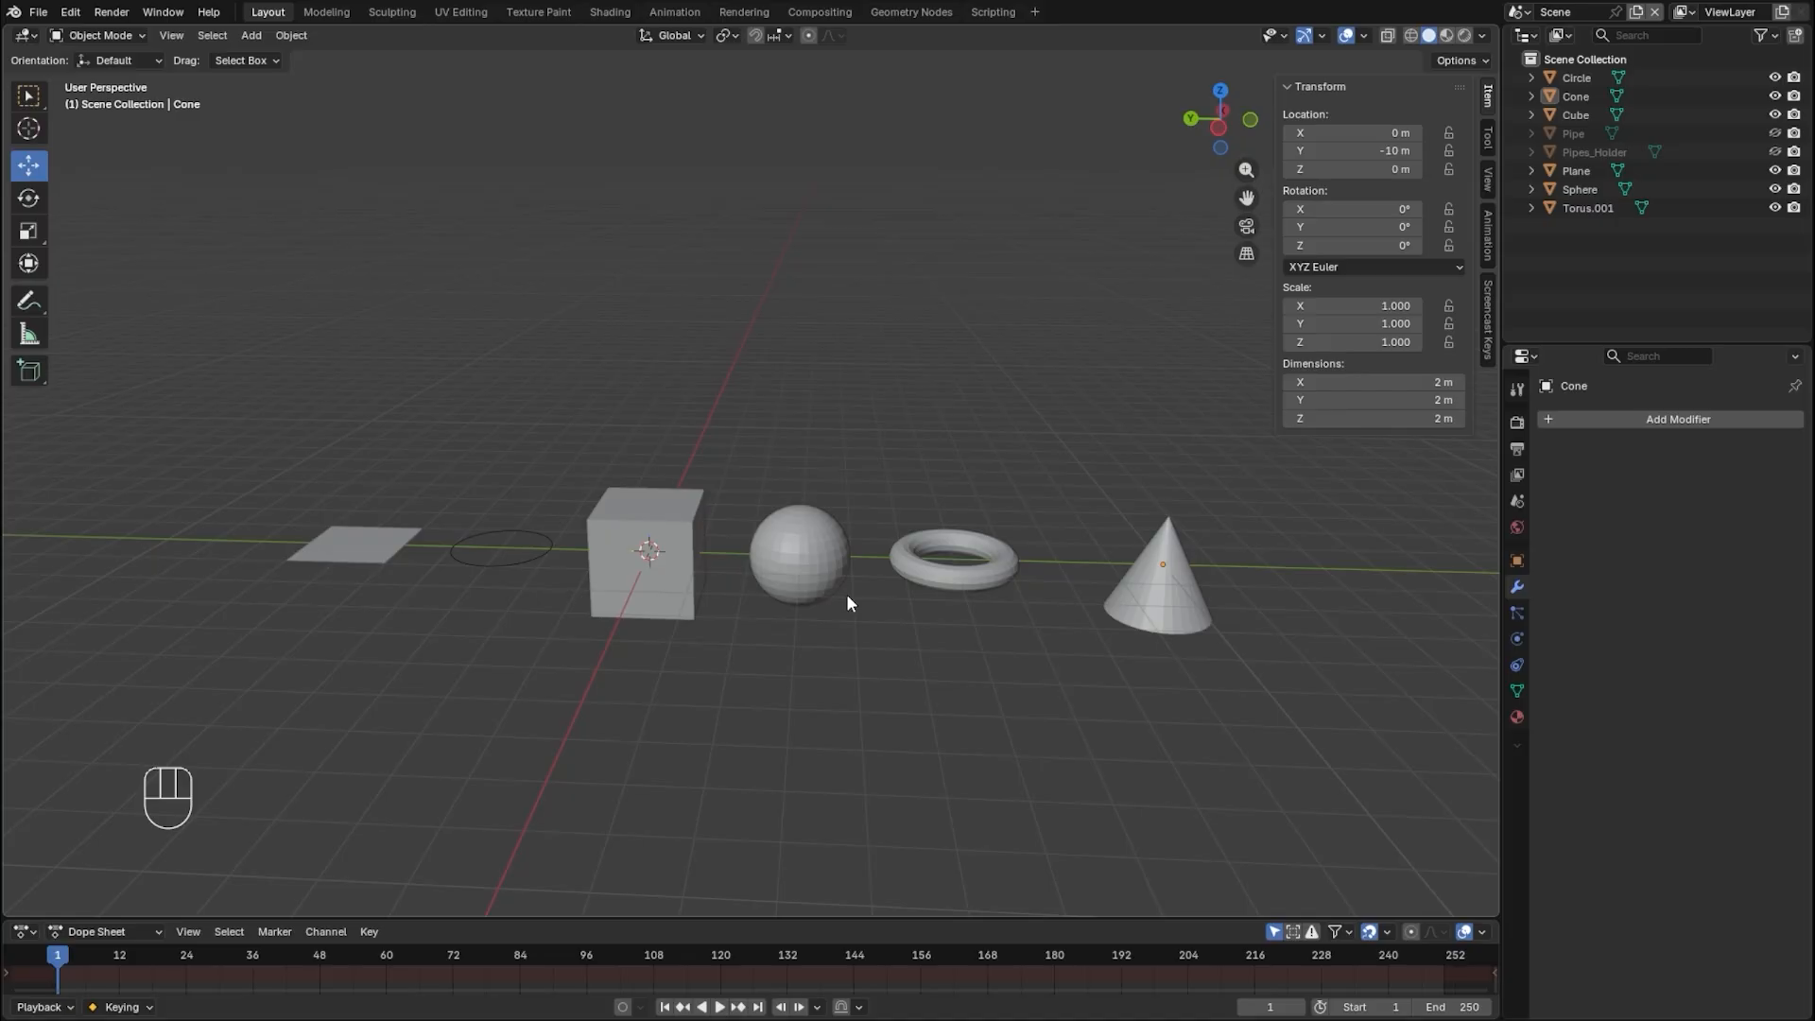
{"action": "key", "text": "a"}
{"action": "key", "text": "x"}
{"action": "left_click", "coordinate": [846, 597]}
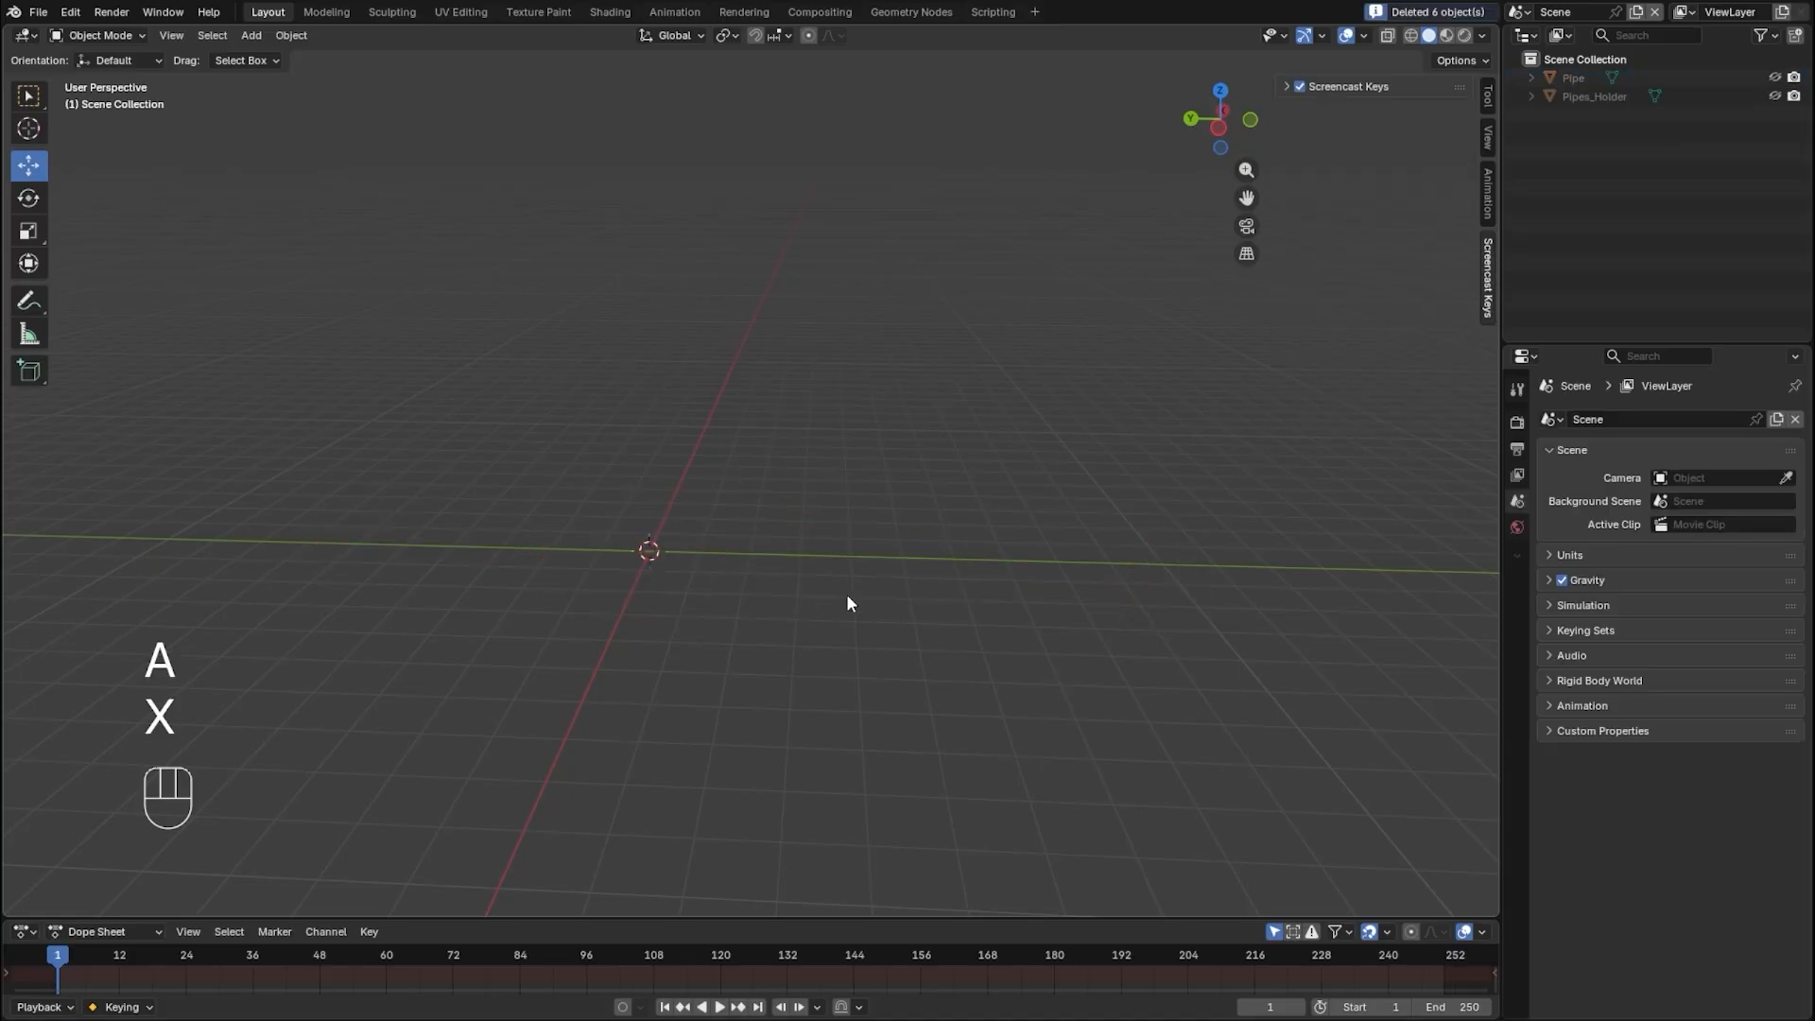
- Add a 2 m cube at the origin and move its geometry up 1 m along Z in Edit Mode
{"action": "key", "text": "shift+a"}
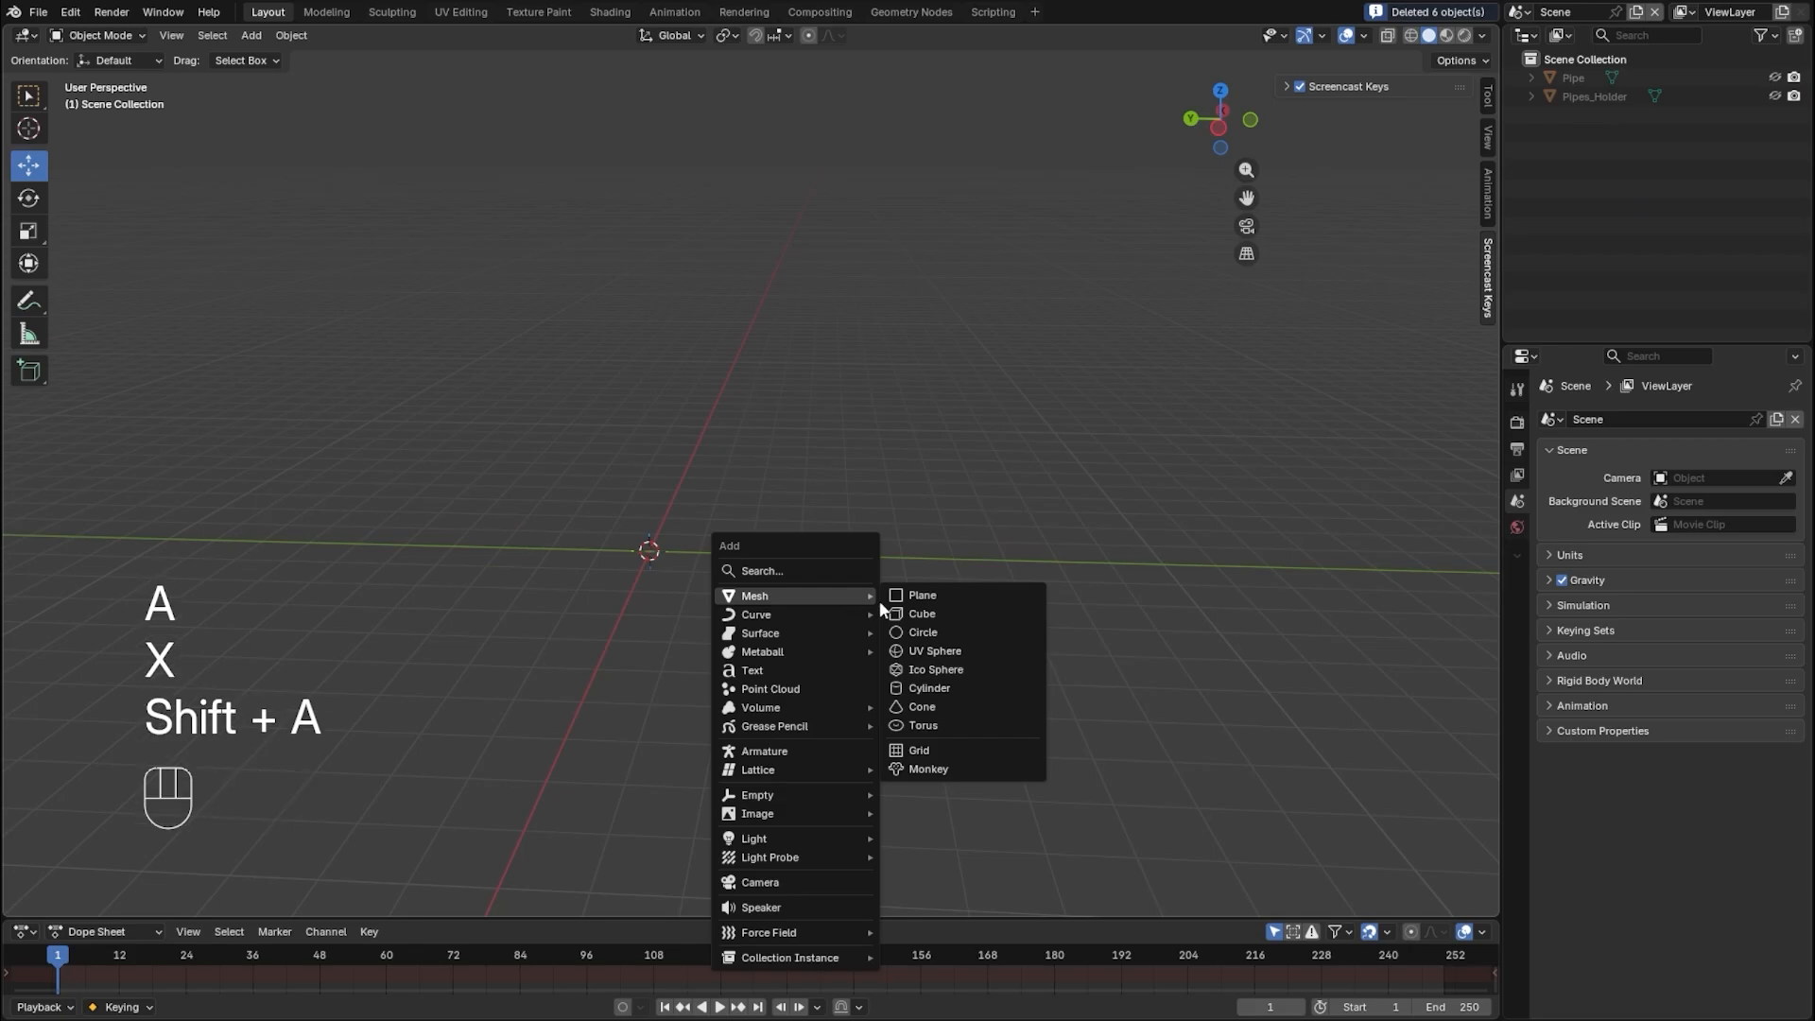
{"action": "left_click", "coordinate": [915, 614]}
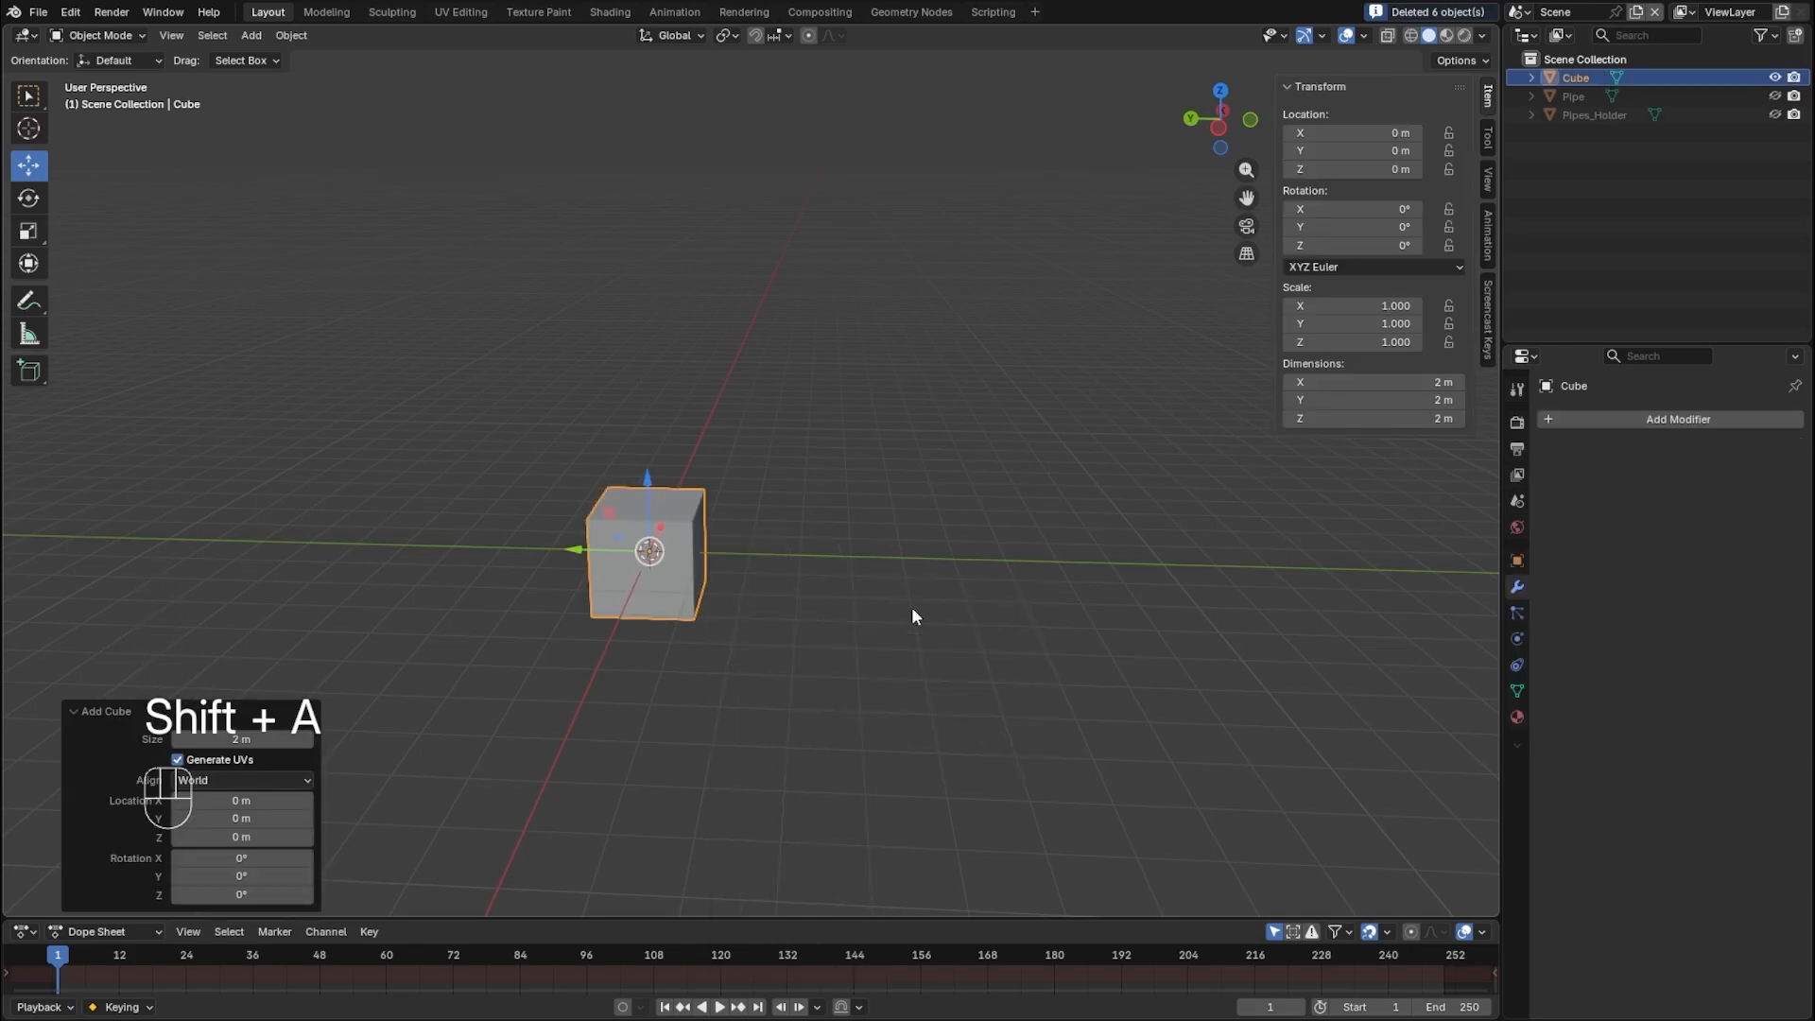
{"action": "middle_click_drag", "start_coordinate": [913, 615], "coordinate": [619, 594]}
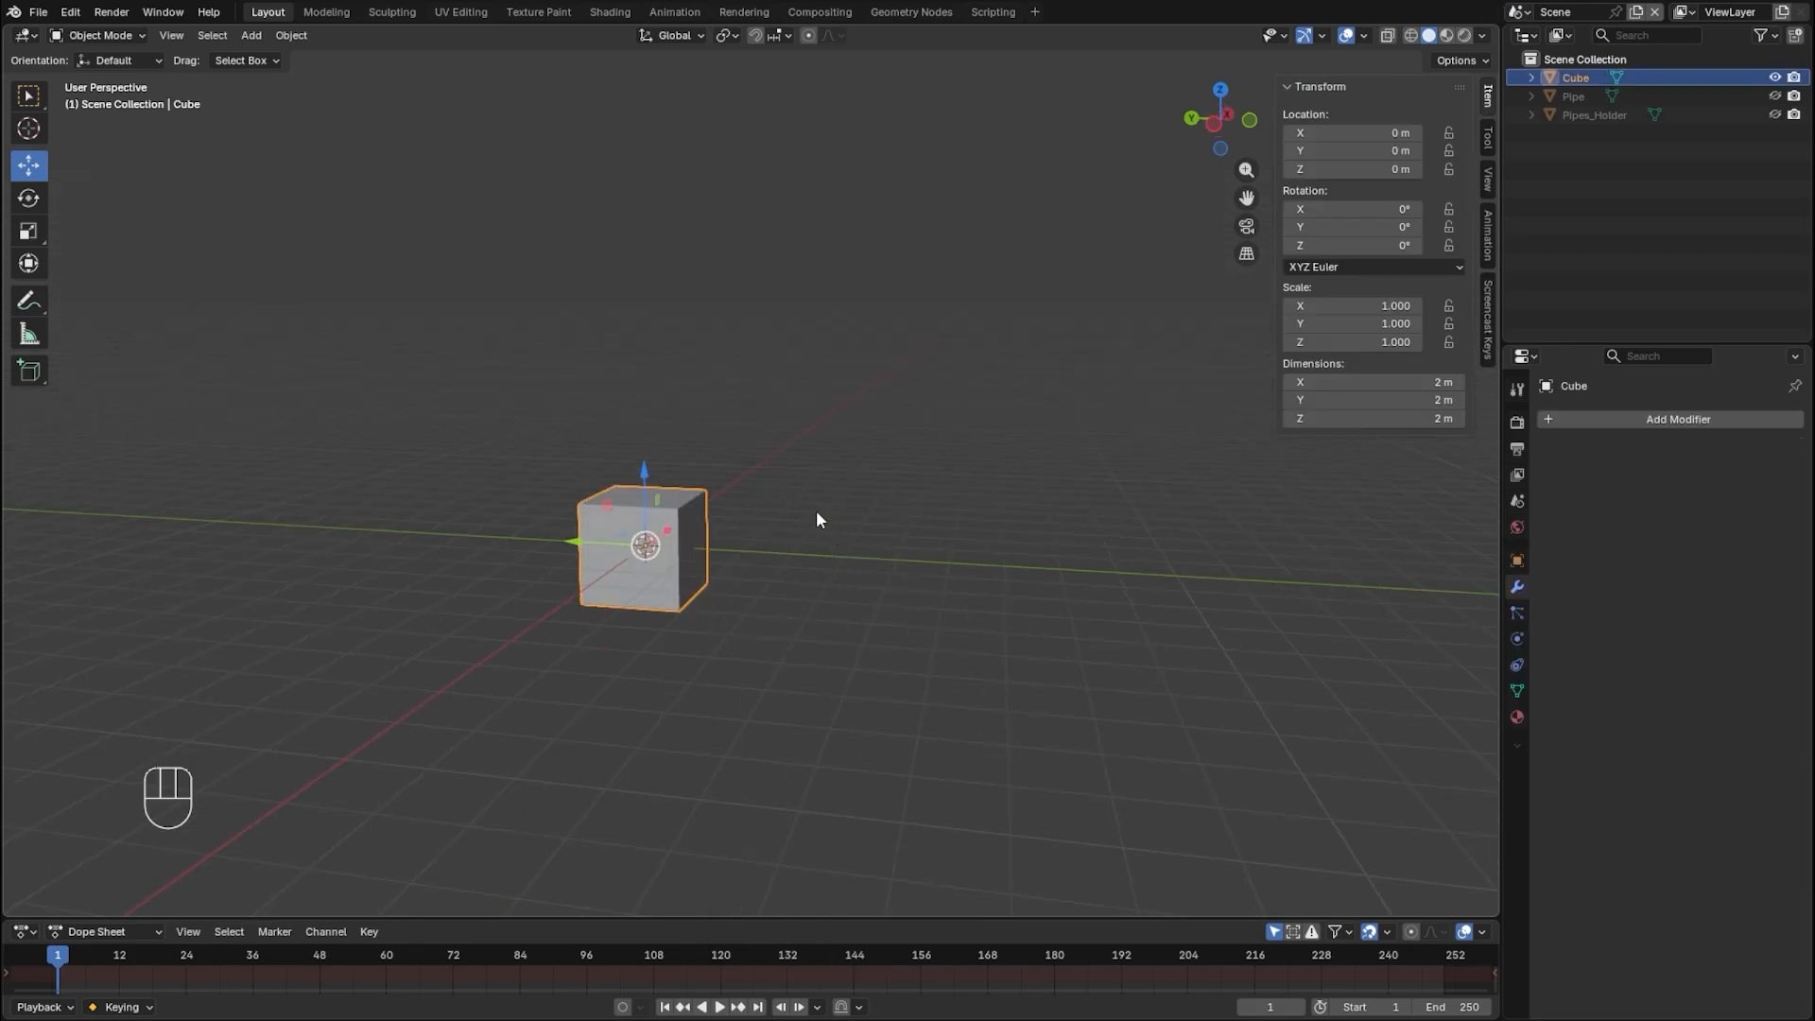
{"action": "key", "text": "Tab"}
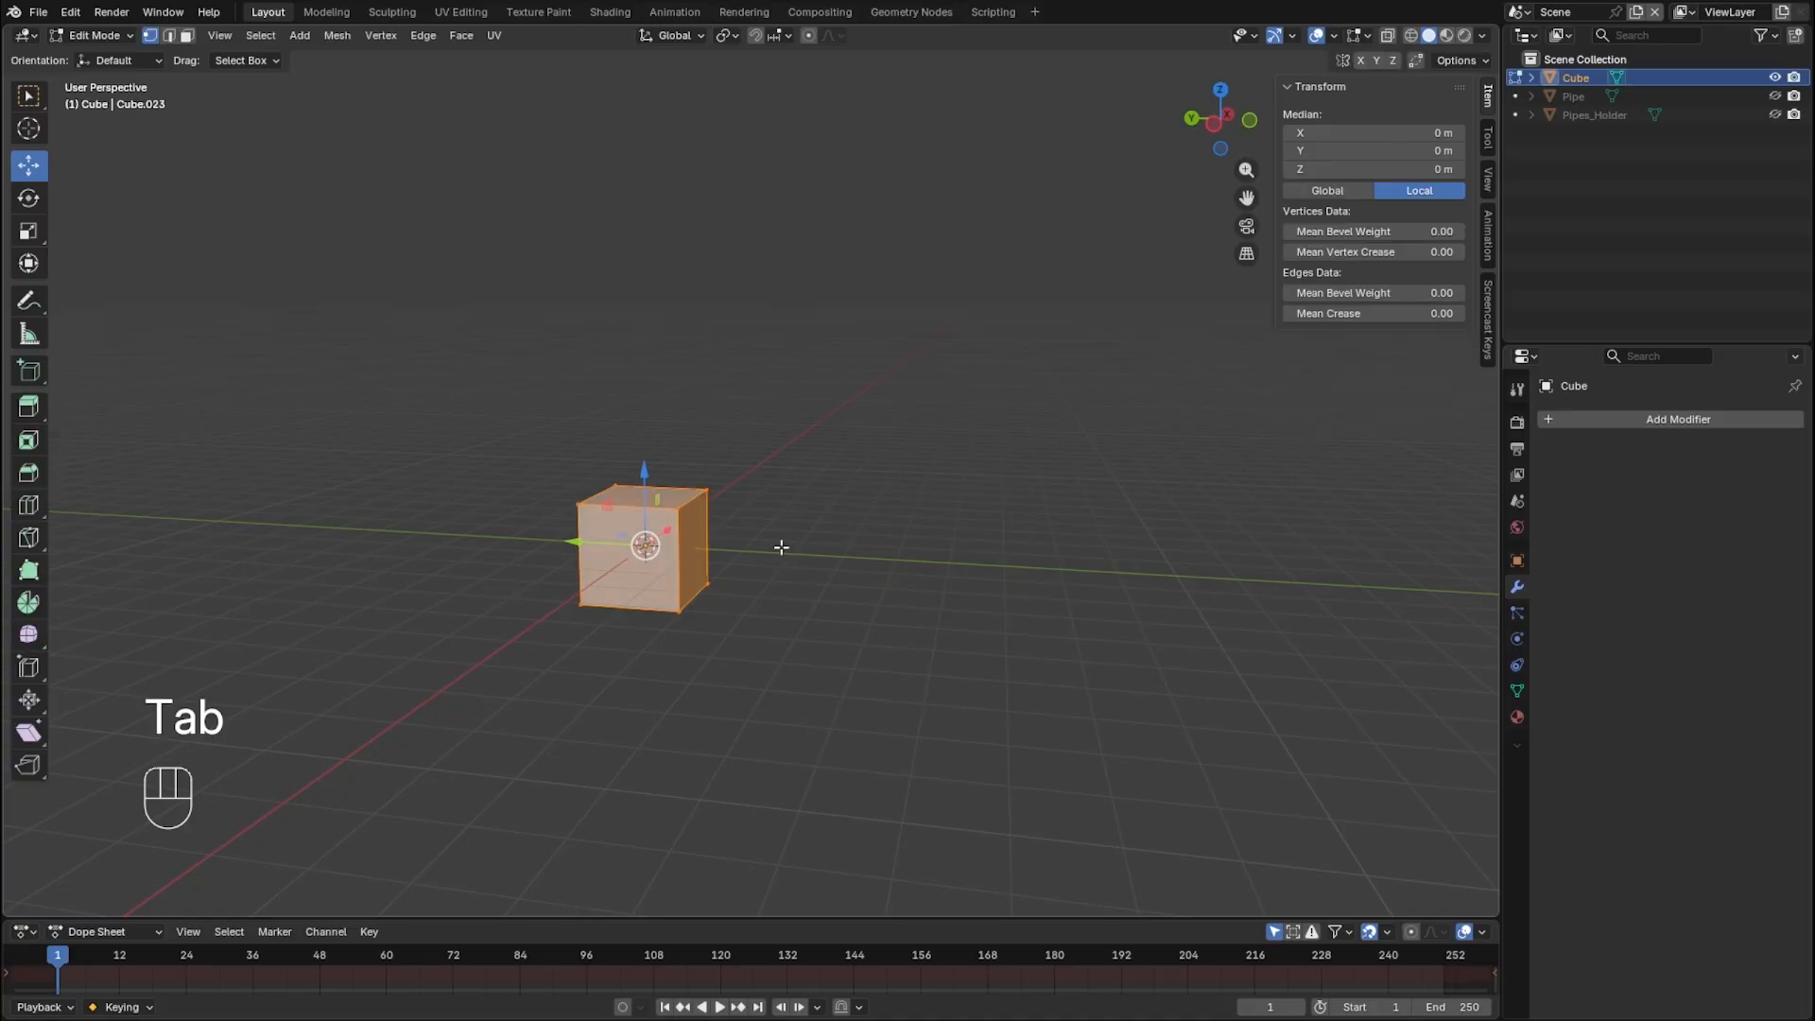
{"action": "key", "text": "g"}
{"action": "key", "text": "z"}
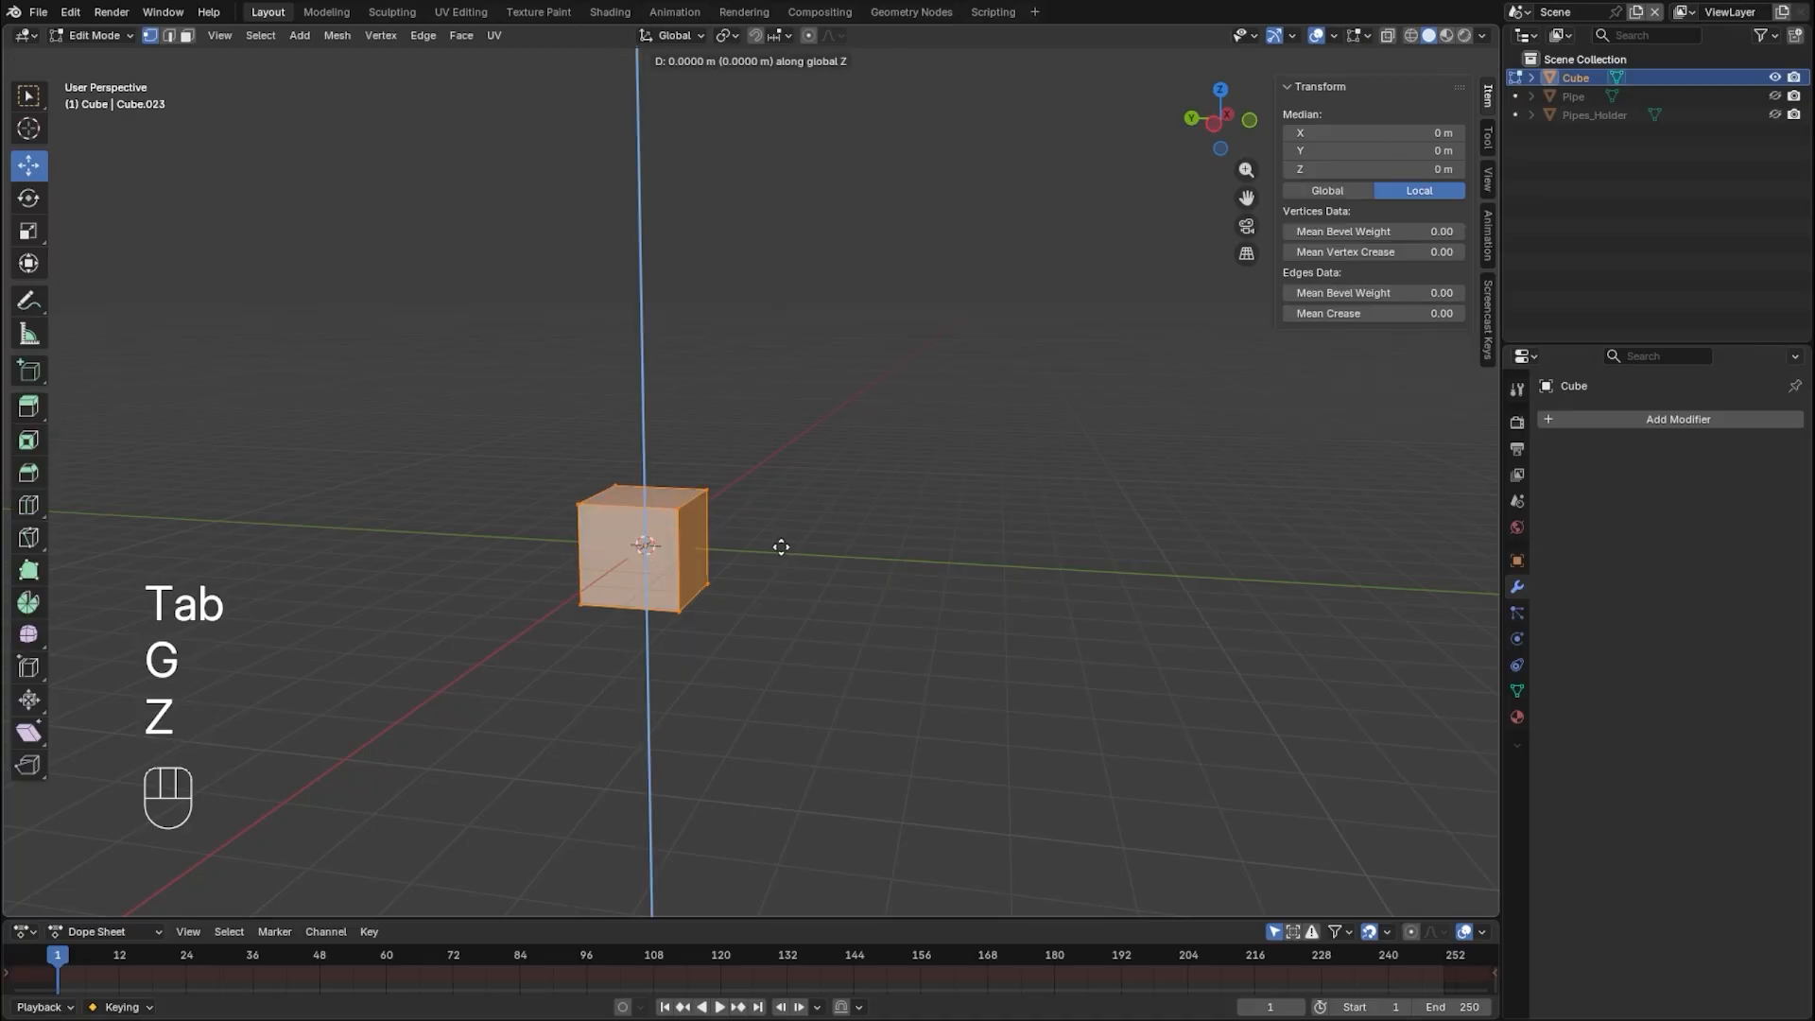
{"action": "key", "text": "KP_1"}
{"action": "key", "text": "Return"}
{"action": "middle_click_drag", "start_coordinate": [780, 546], "coordinate": [587, 648]}
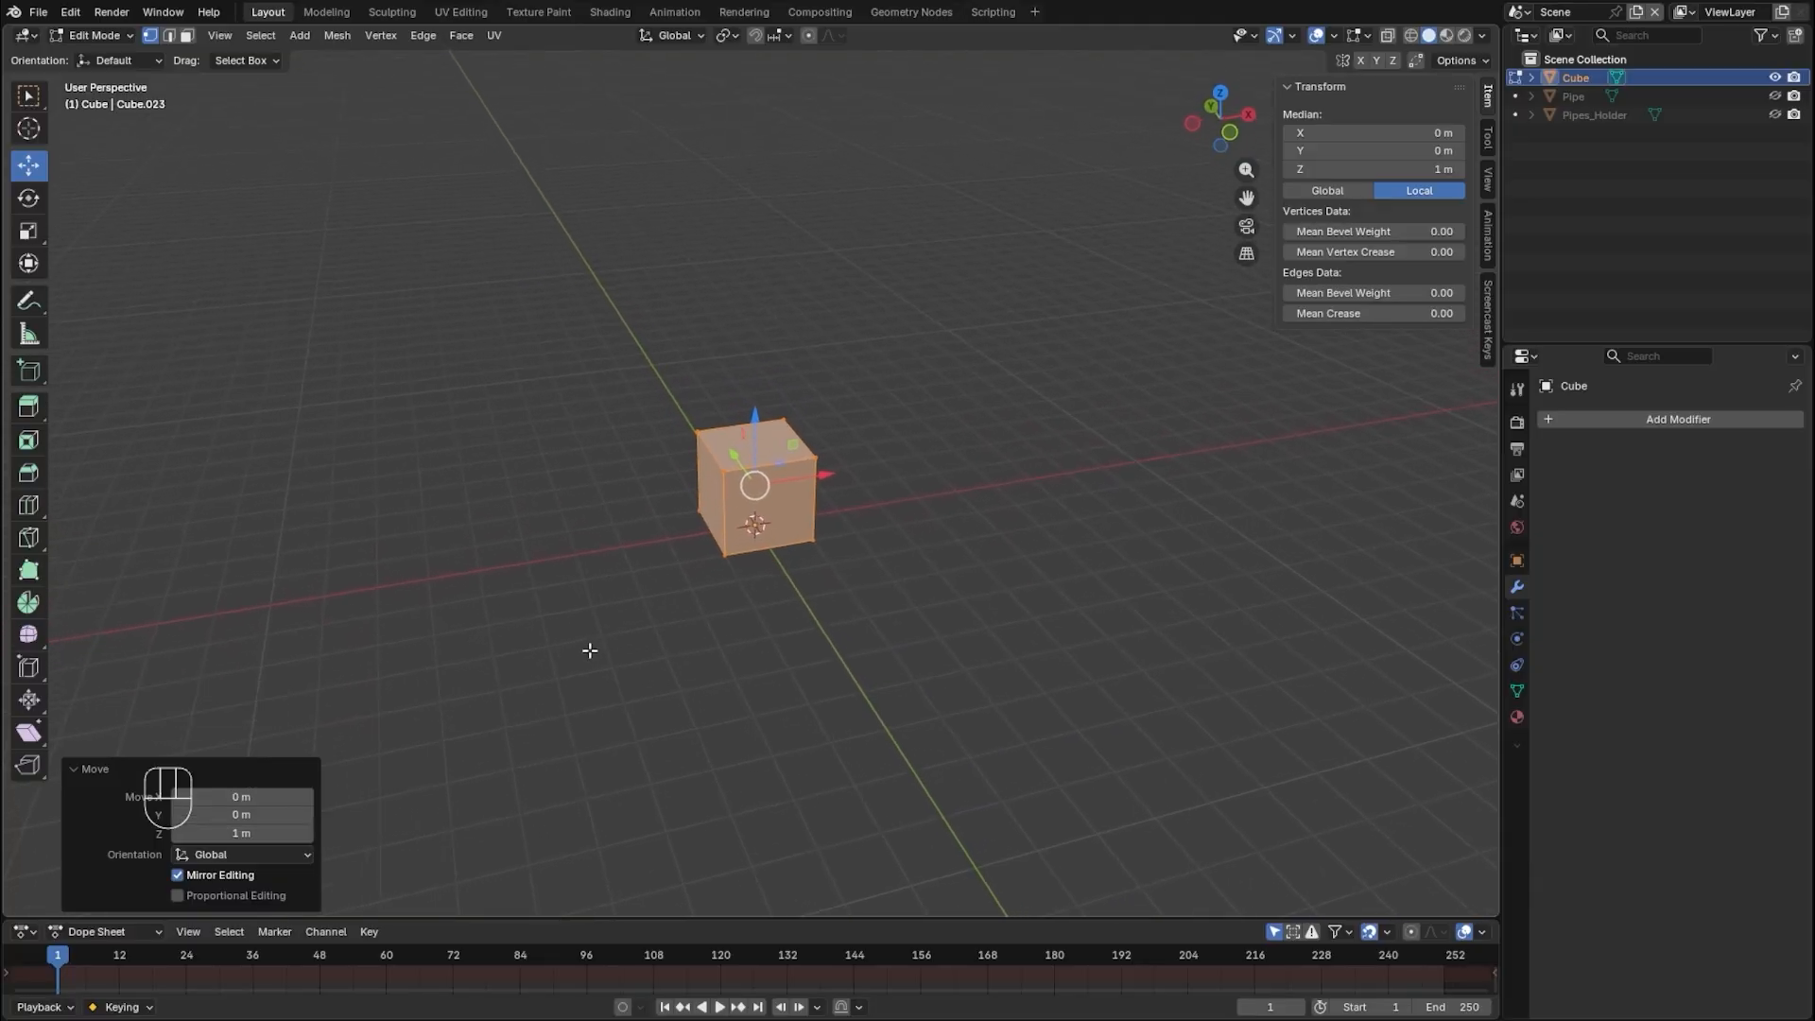
{"action": "key", "text": "Tab"}
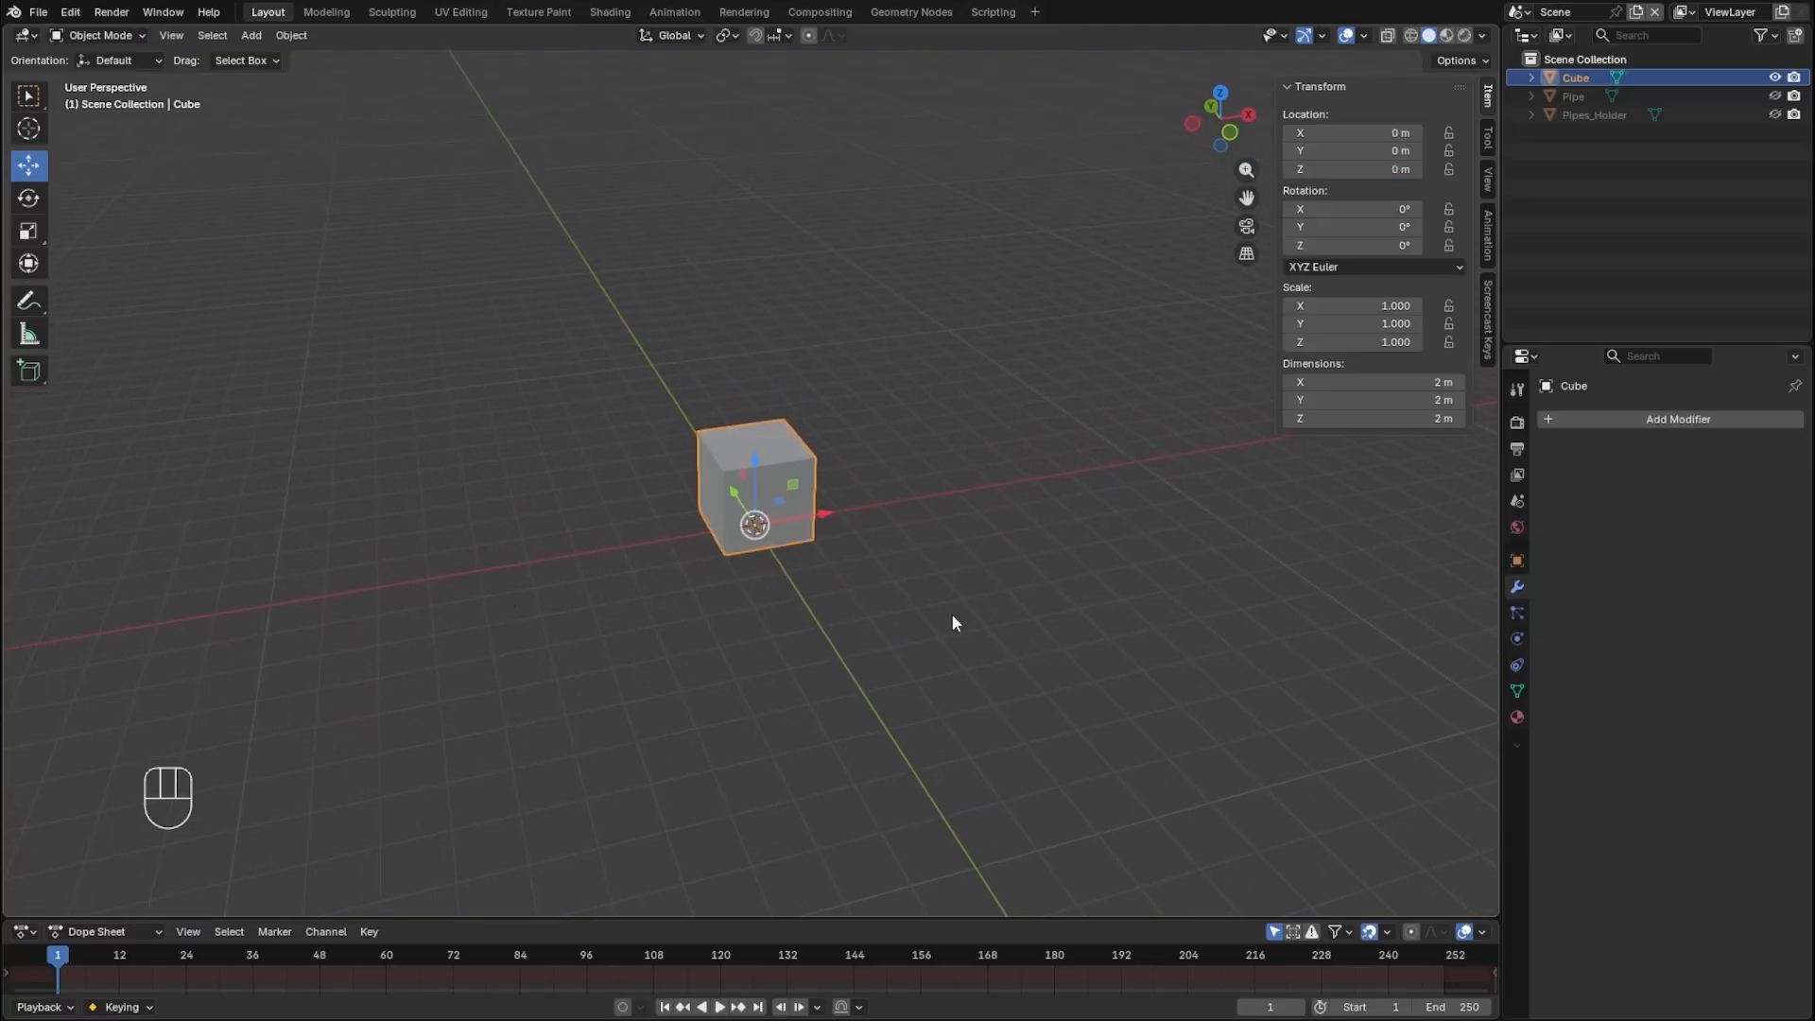
- Scale the cube object by 2 on X, 10 on Y and 2.5 on Z
{"action": "key", "text": "s"}
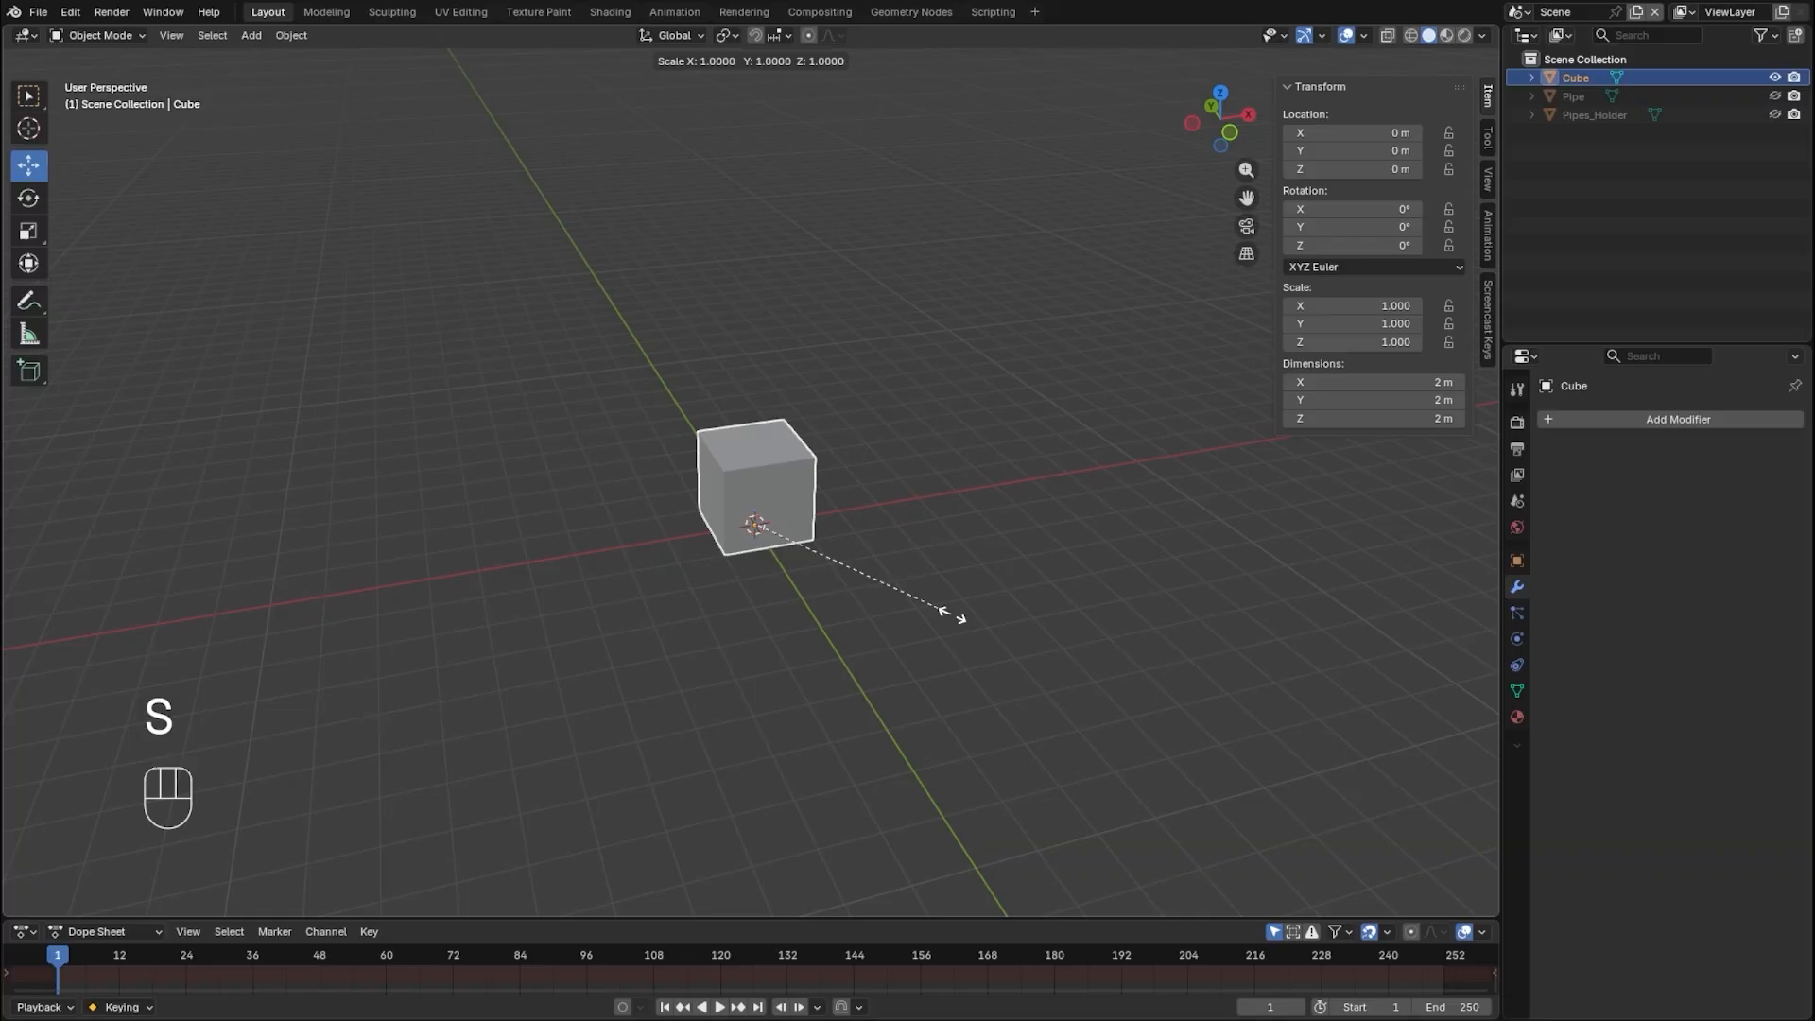
{"action": "key", "text": "x"}
{"action": "key", "text": "KP_2"}
{"action": "key", "text": "Return"}
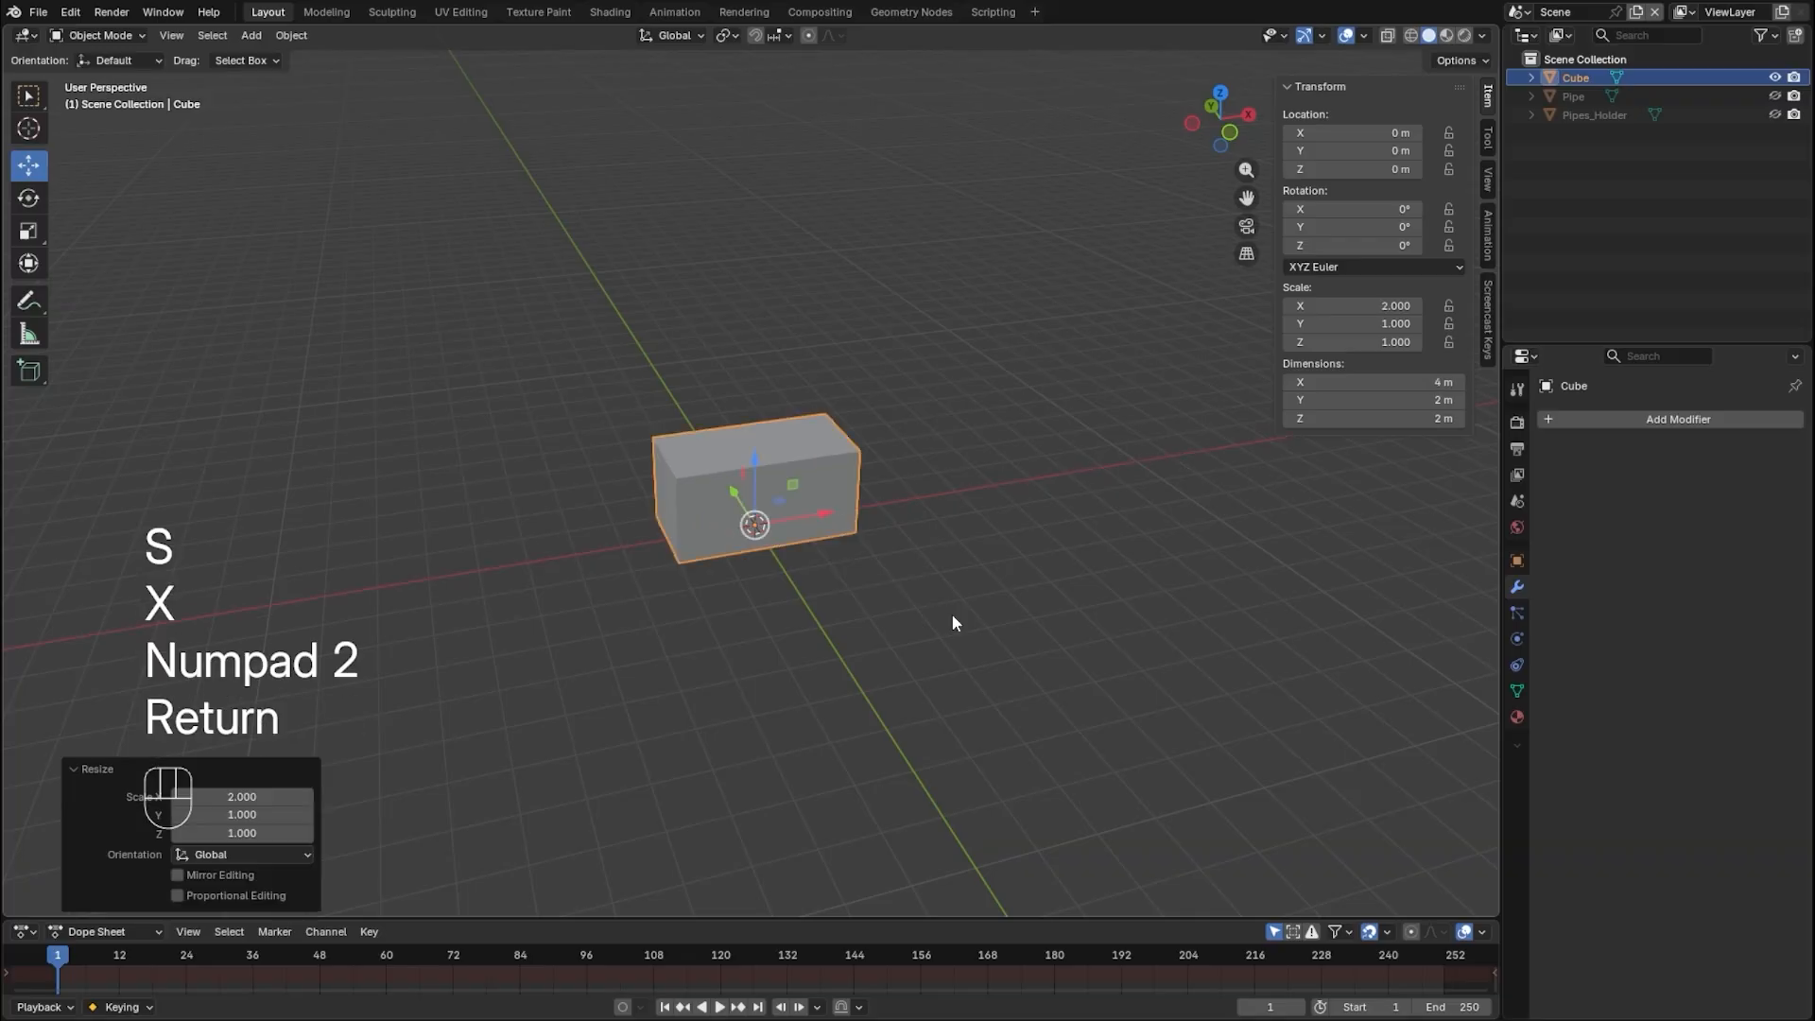
{"action": "key", "text": "s"}
{"action": "key", "text": "y"}
{"action": "key", "text": "KP_1"}
{"action": "key", "text": "KP_0"}
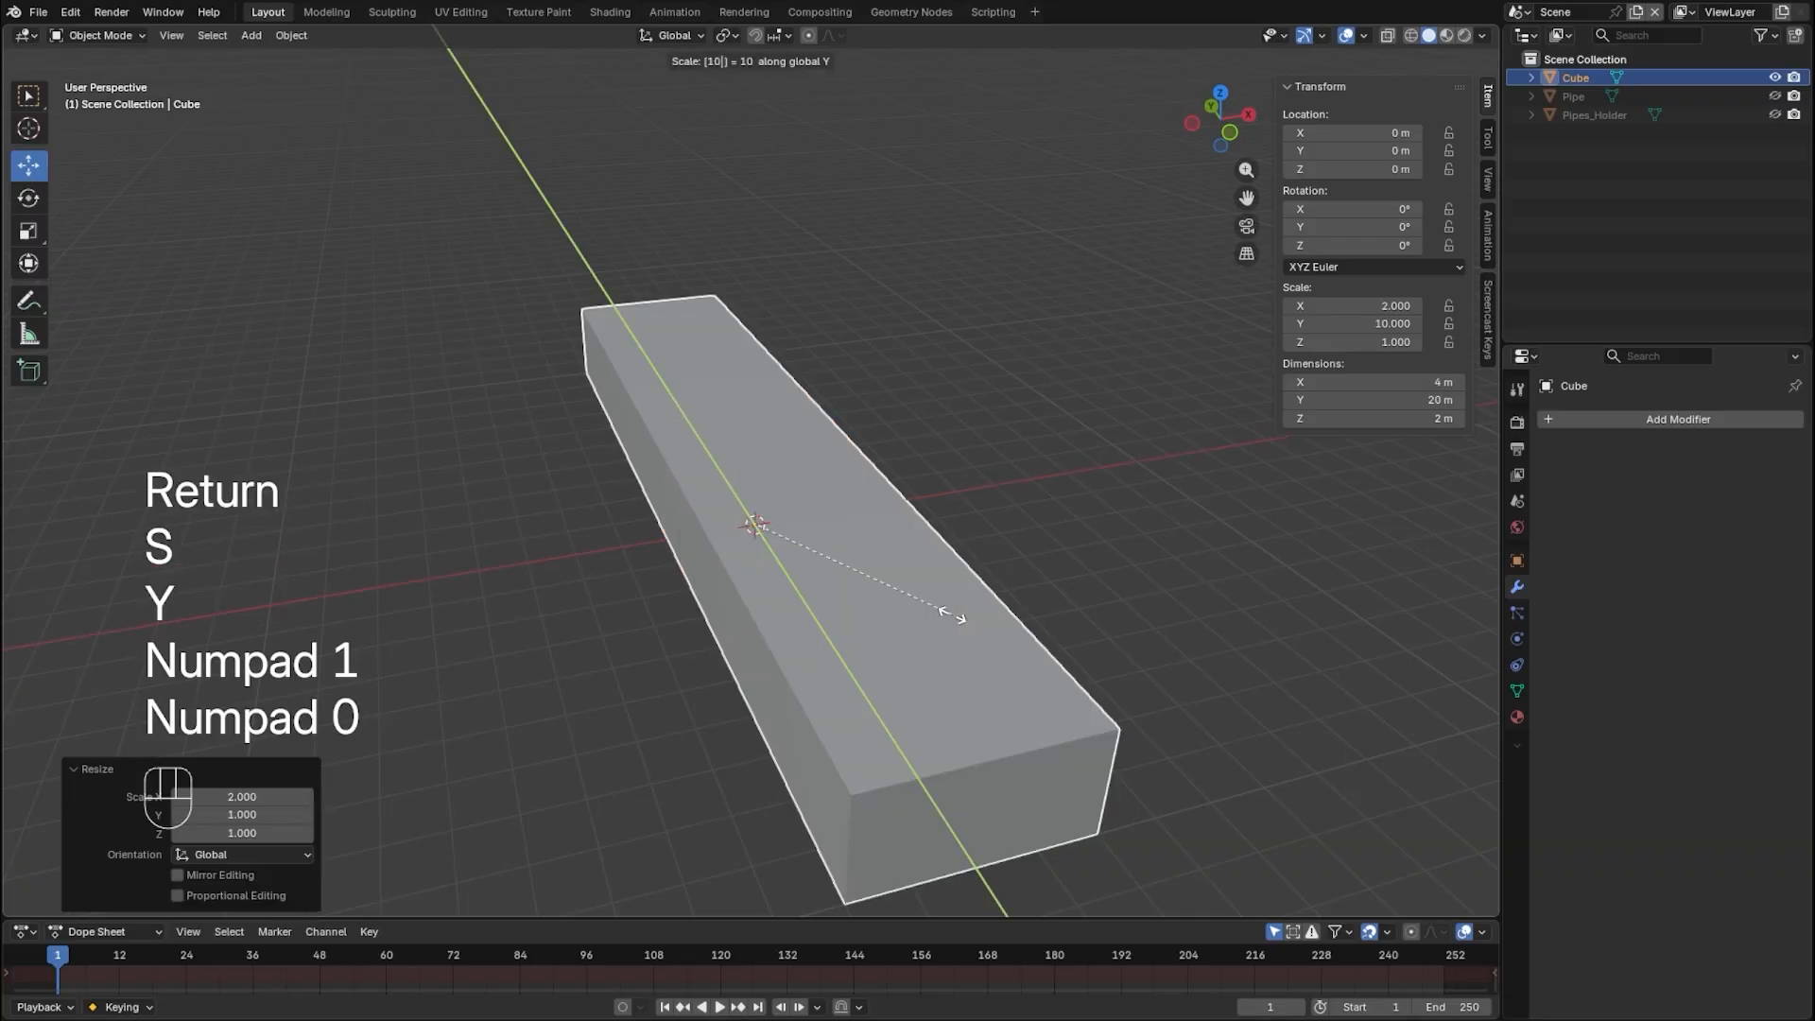
{"action": "key", "text": "Return"}
{"action": "key", "text": "s"}
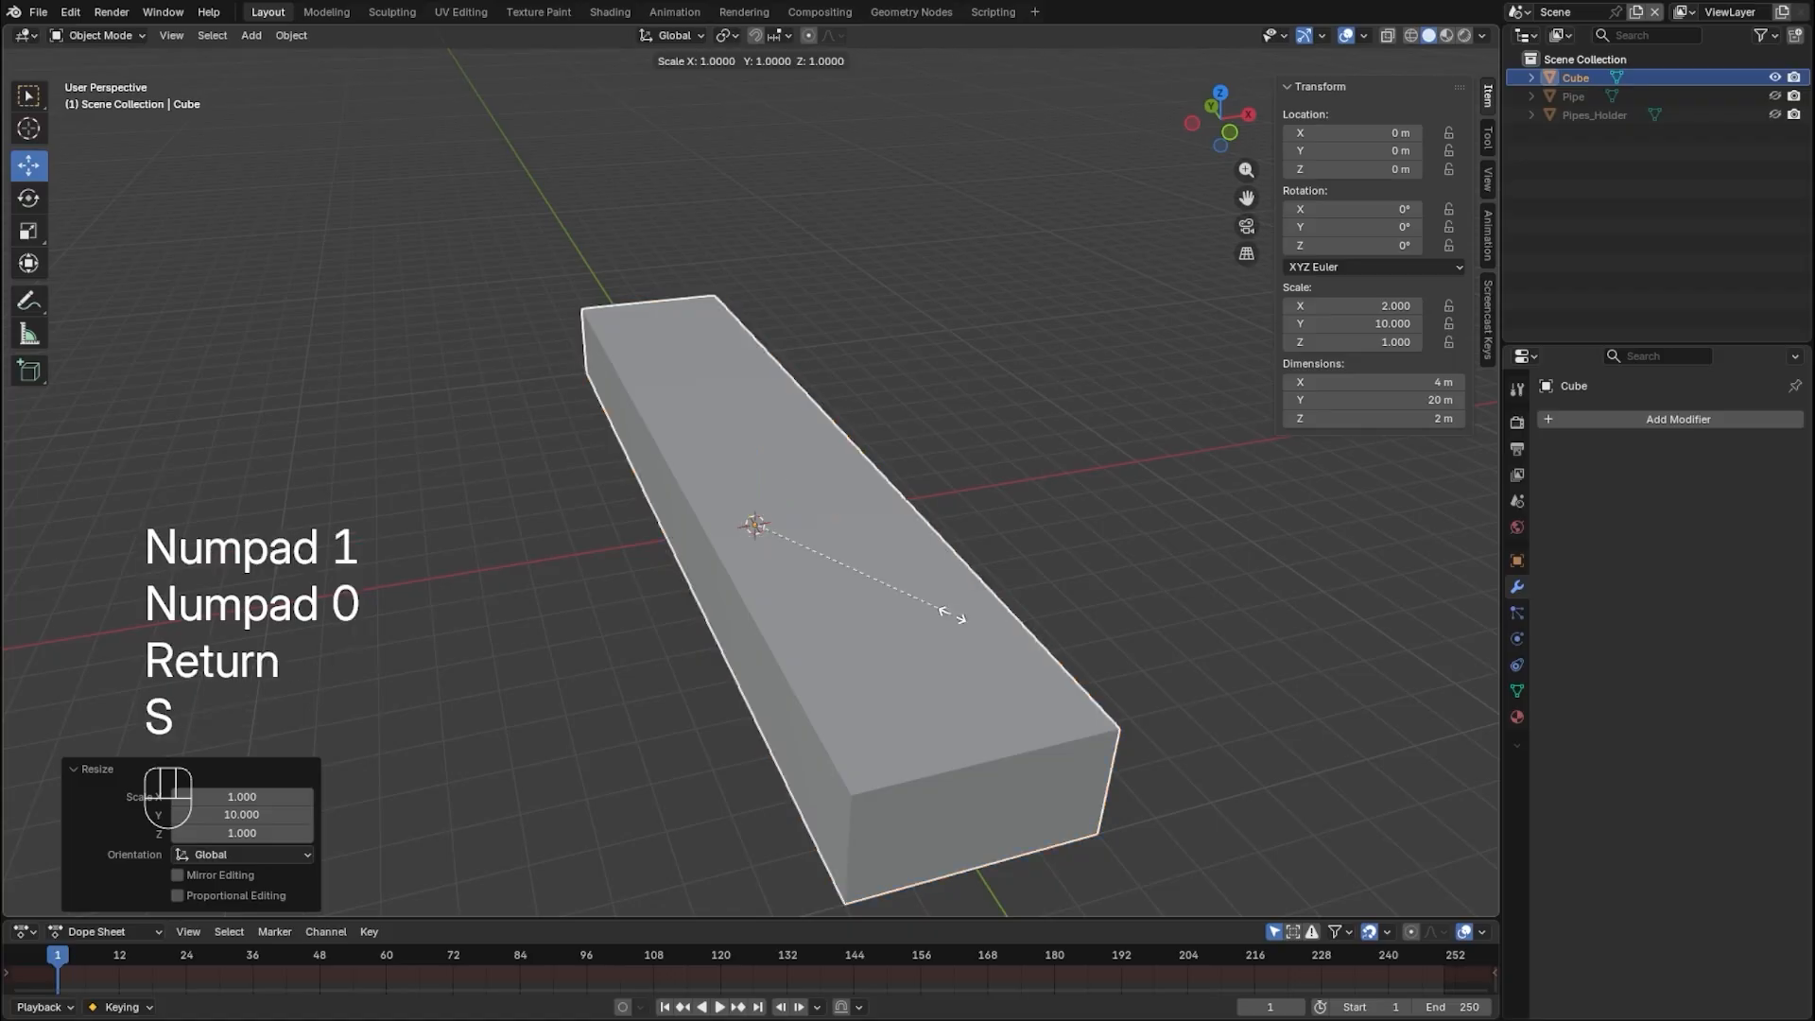
{"action": "key", "text": "z"}
{"action": "key", "text": "KP_2"}
{"action": "key", "text": "KP_Decimal"}
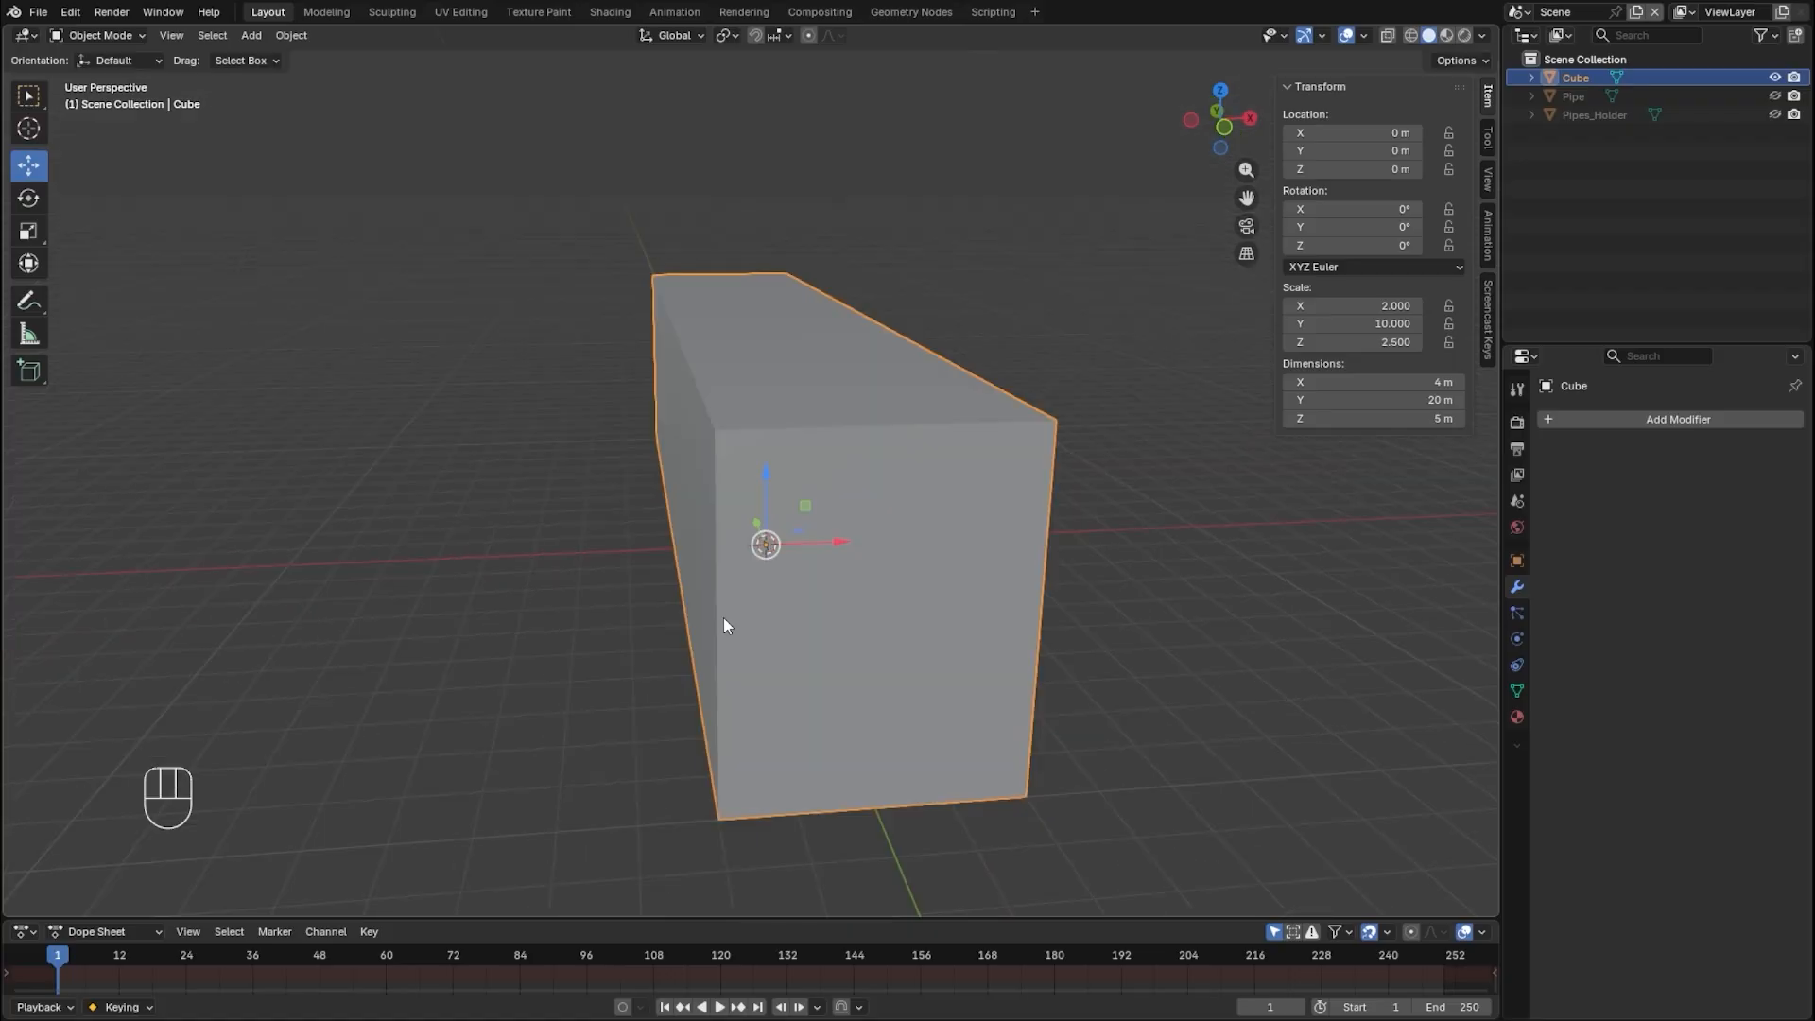
- Delete the end face of the long box on its negative Y side to open up the interior
{"action": "middle_click_drag", "start_coordinate": [741, 520], "coordinate": [926, 652]}
{"action": "key", "text": "Tab"}
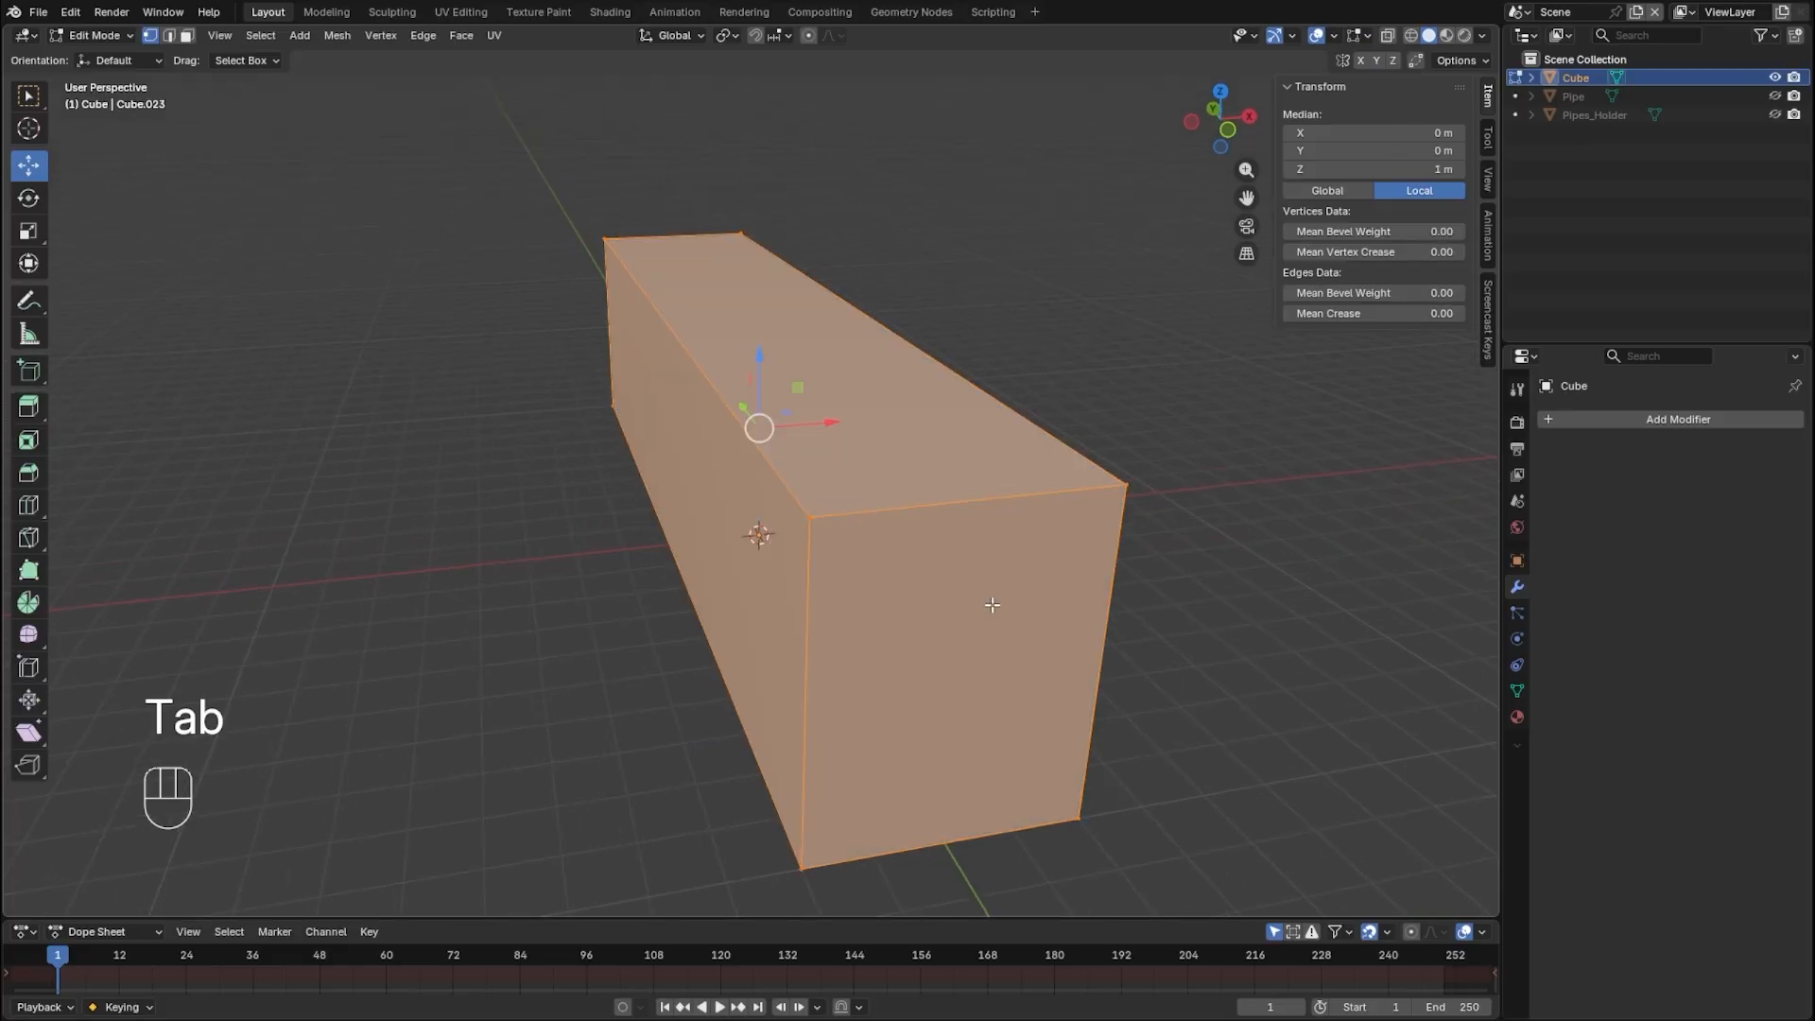
{"action": "left_click", "coordinate": [187, 35]}
{"action": "left_click", "coordinate": [937, 542]}
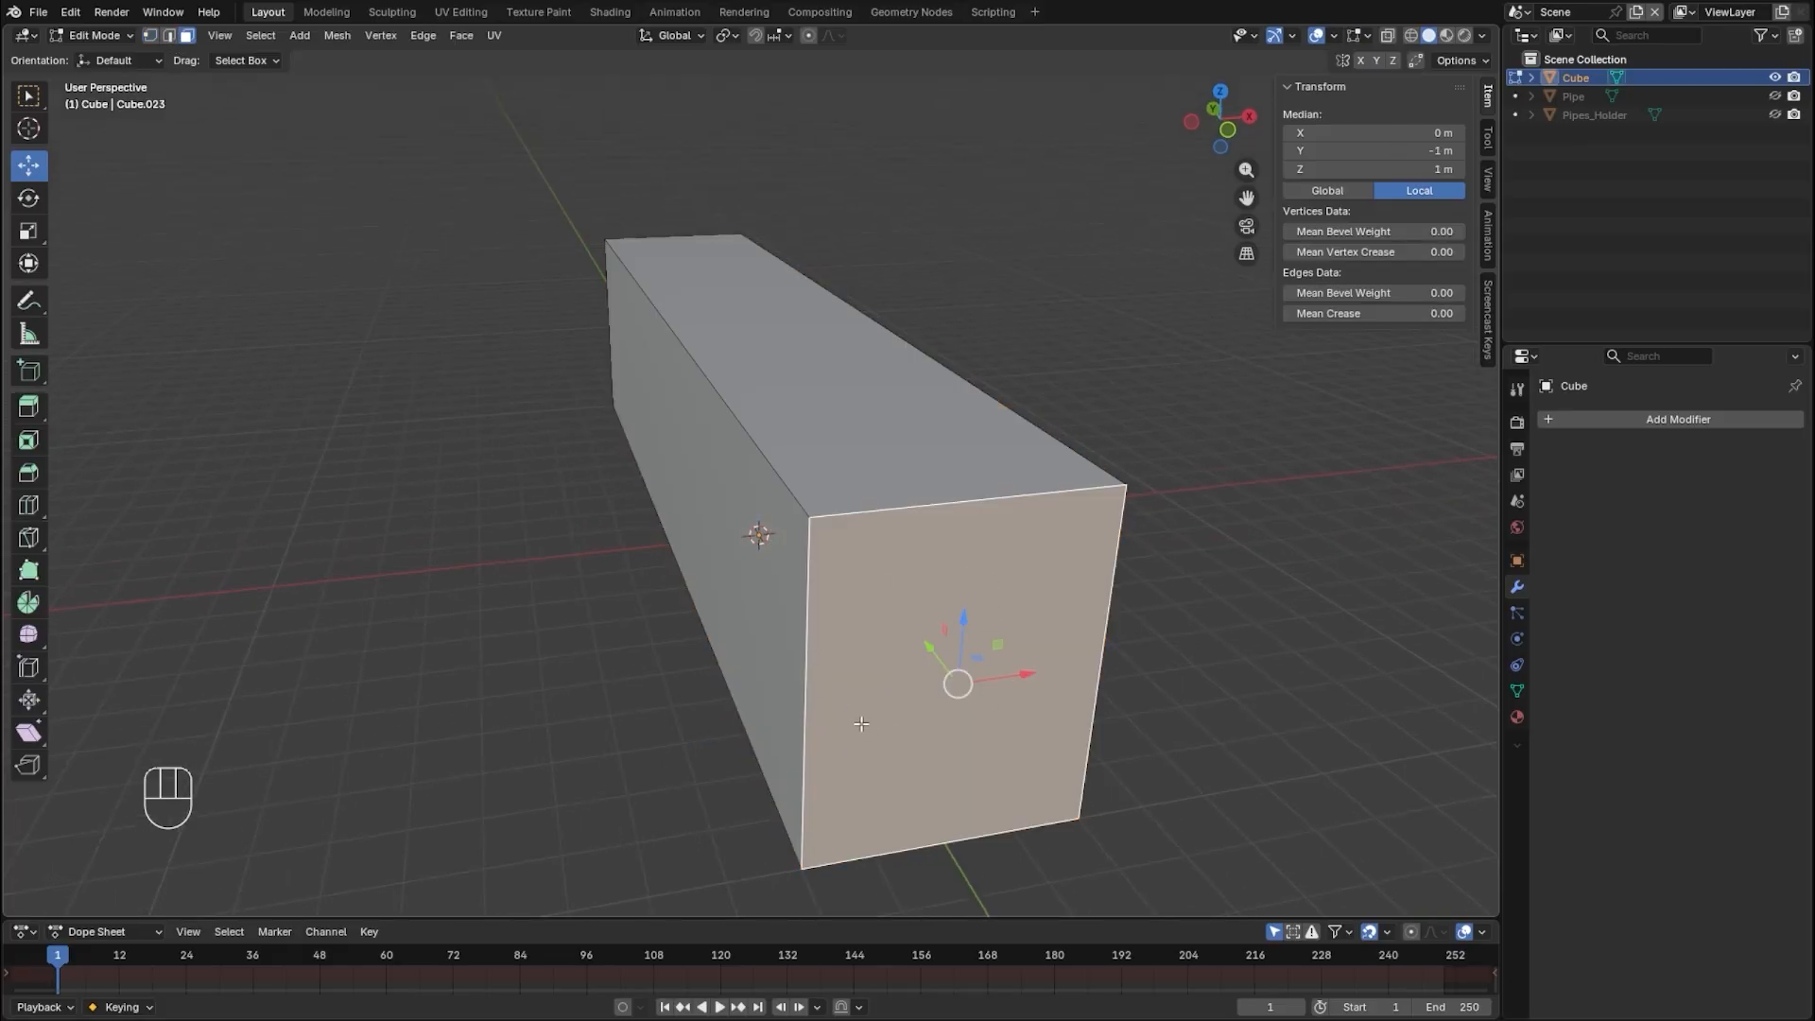
{"action": "key", "text": "x"}
{"action": "left_click", "coordinate": [915, 686]}
{"action": "middle_click_drag", "start_coordinate": [909, 690], "coordinate": [614, 524]}
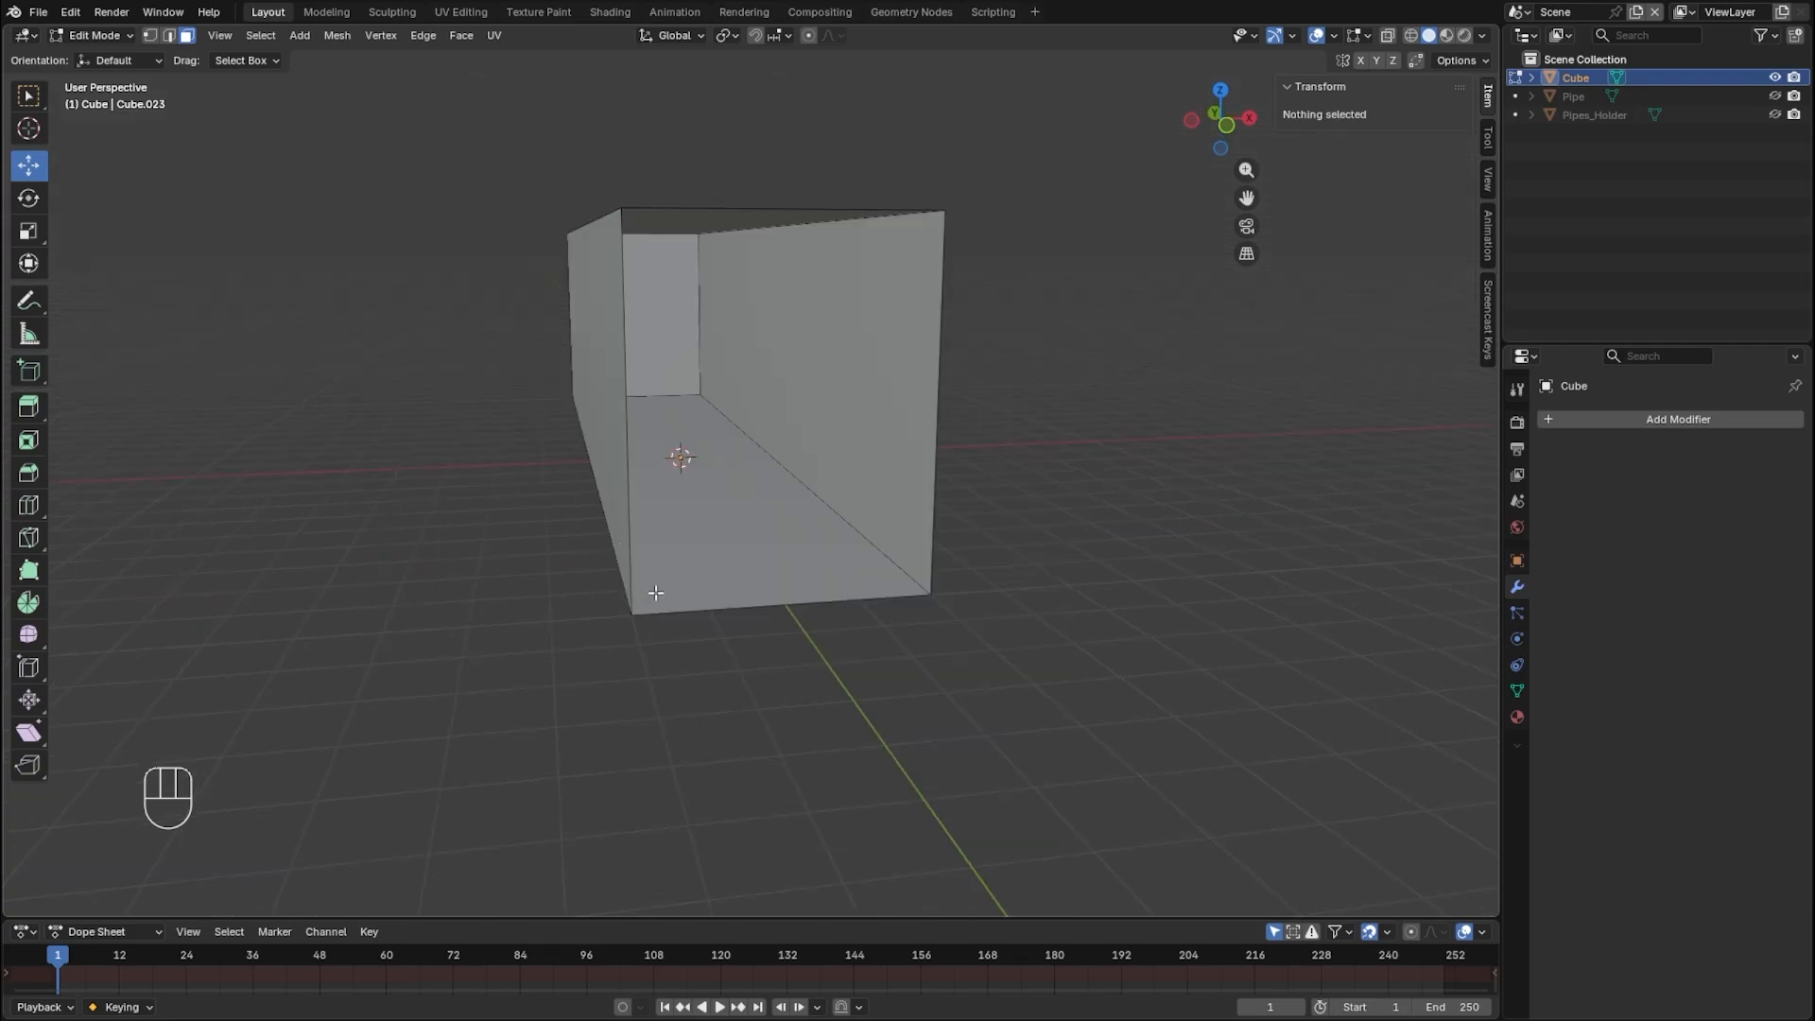
{"action": "key", "text": "Tab"}
{"action": "key", "text": "Tab"}
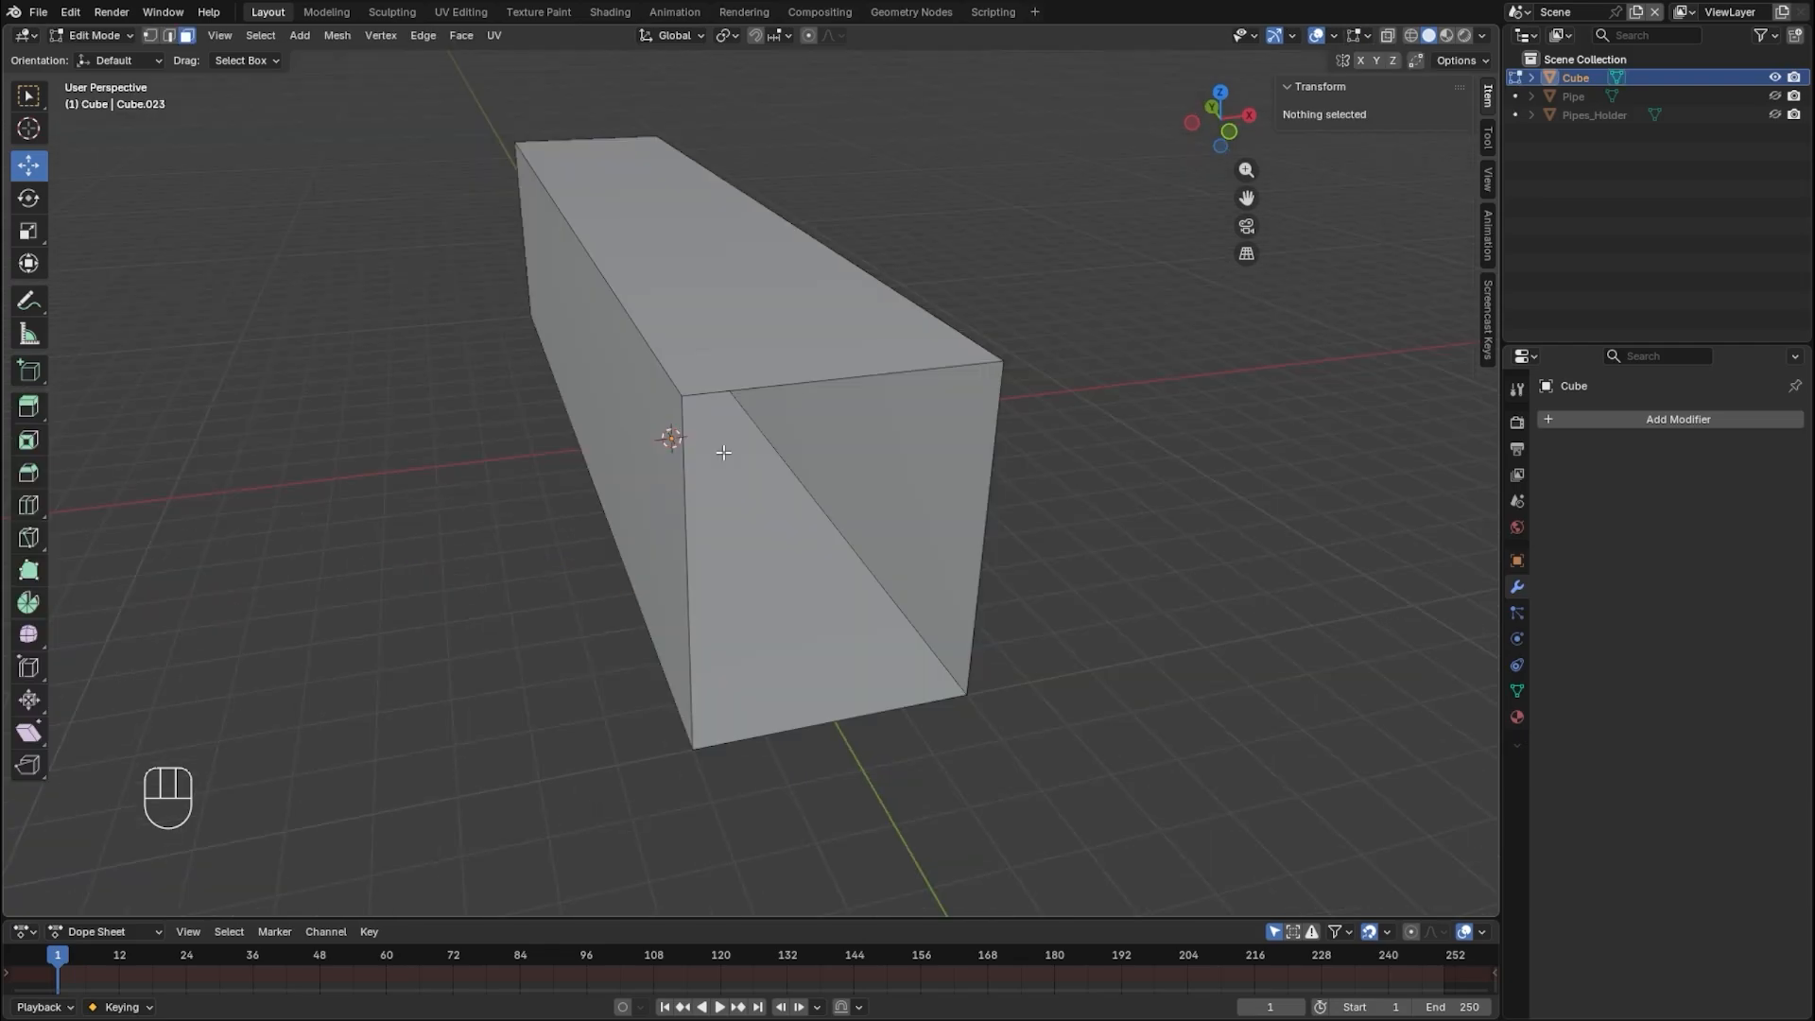
- Move the box's upper long edge on the positive X side 2 m inward along X to slant that wall
{"action": "key", "text": "KP_7"}
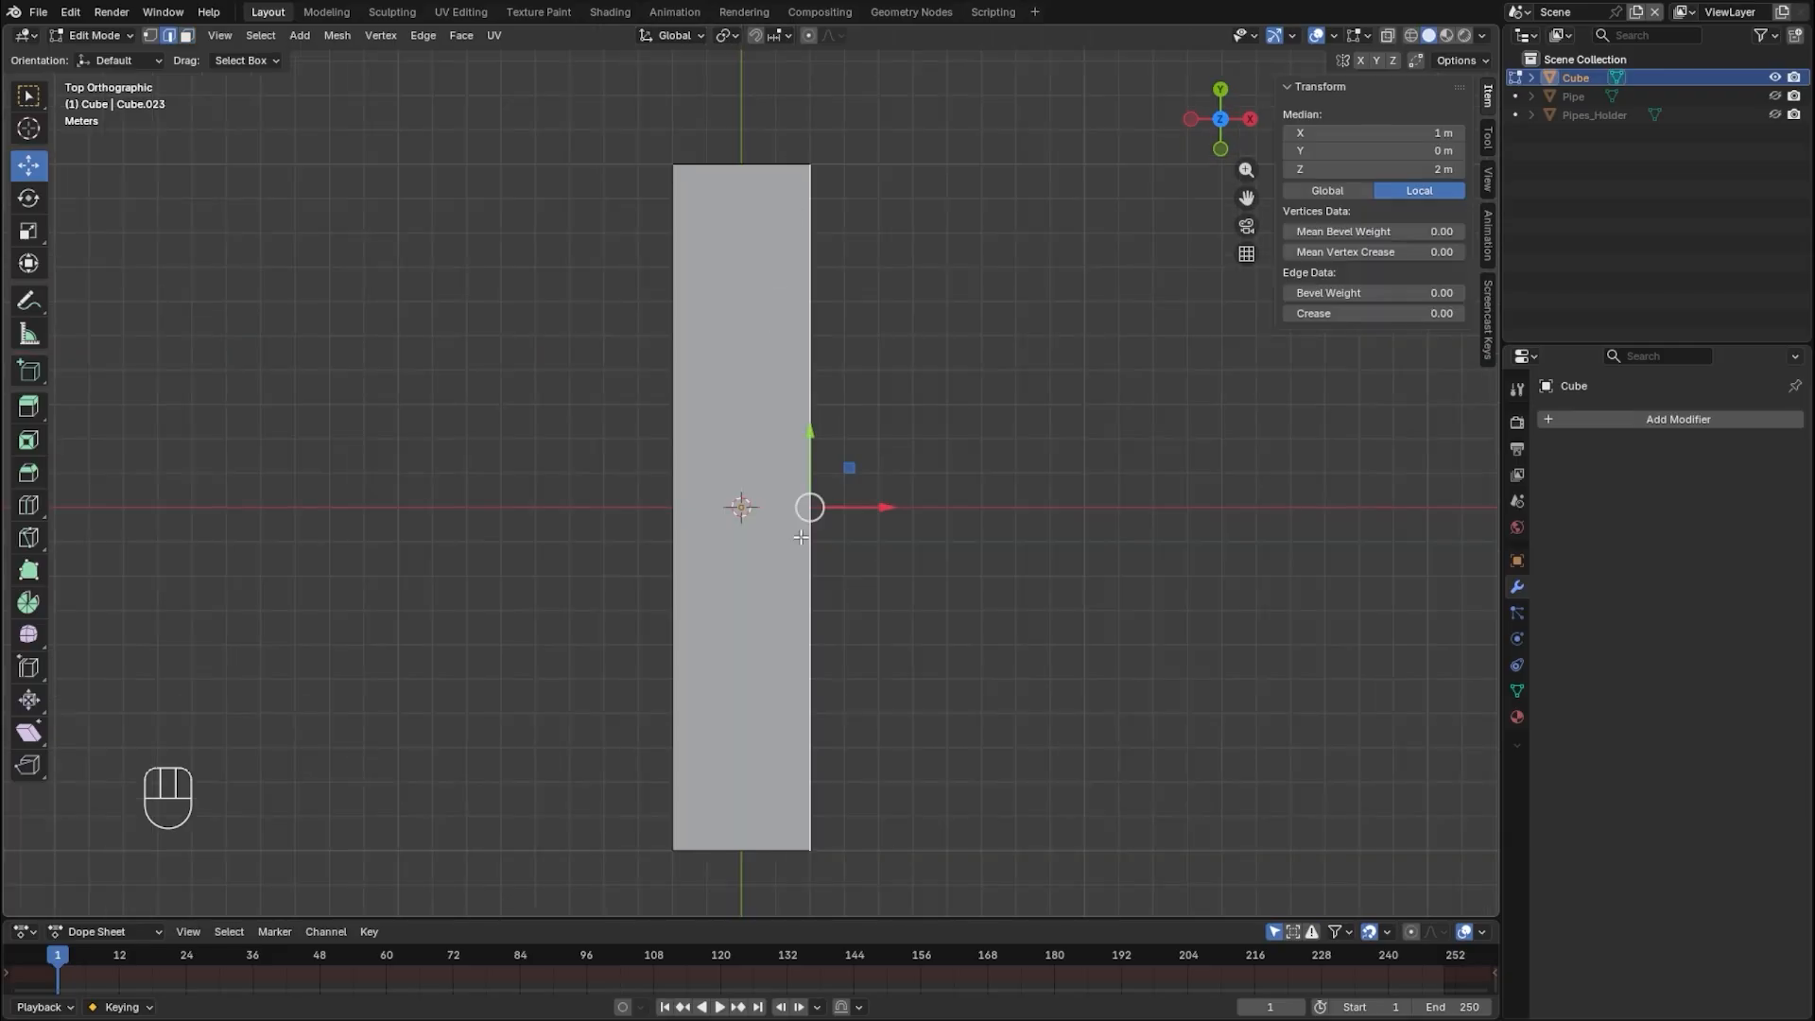
{"action": "left_click", "coordinate": [925, 686]}
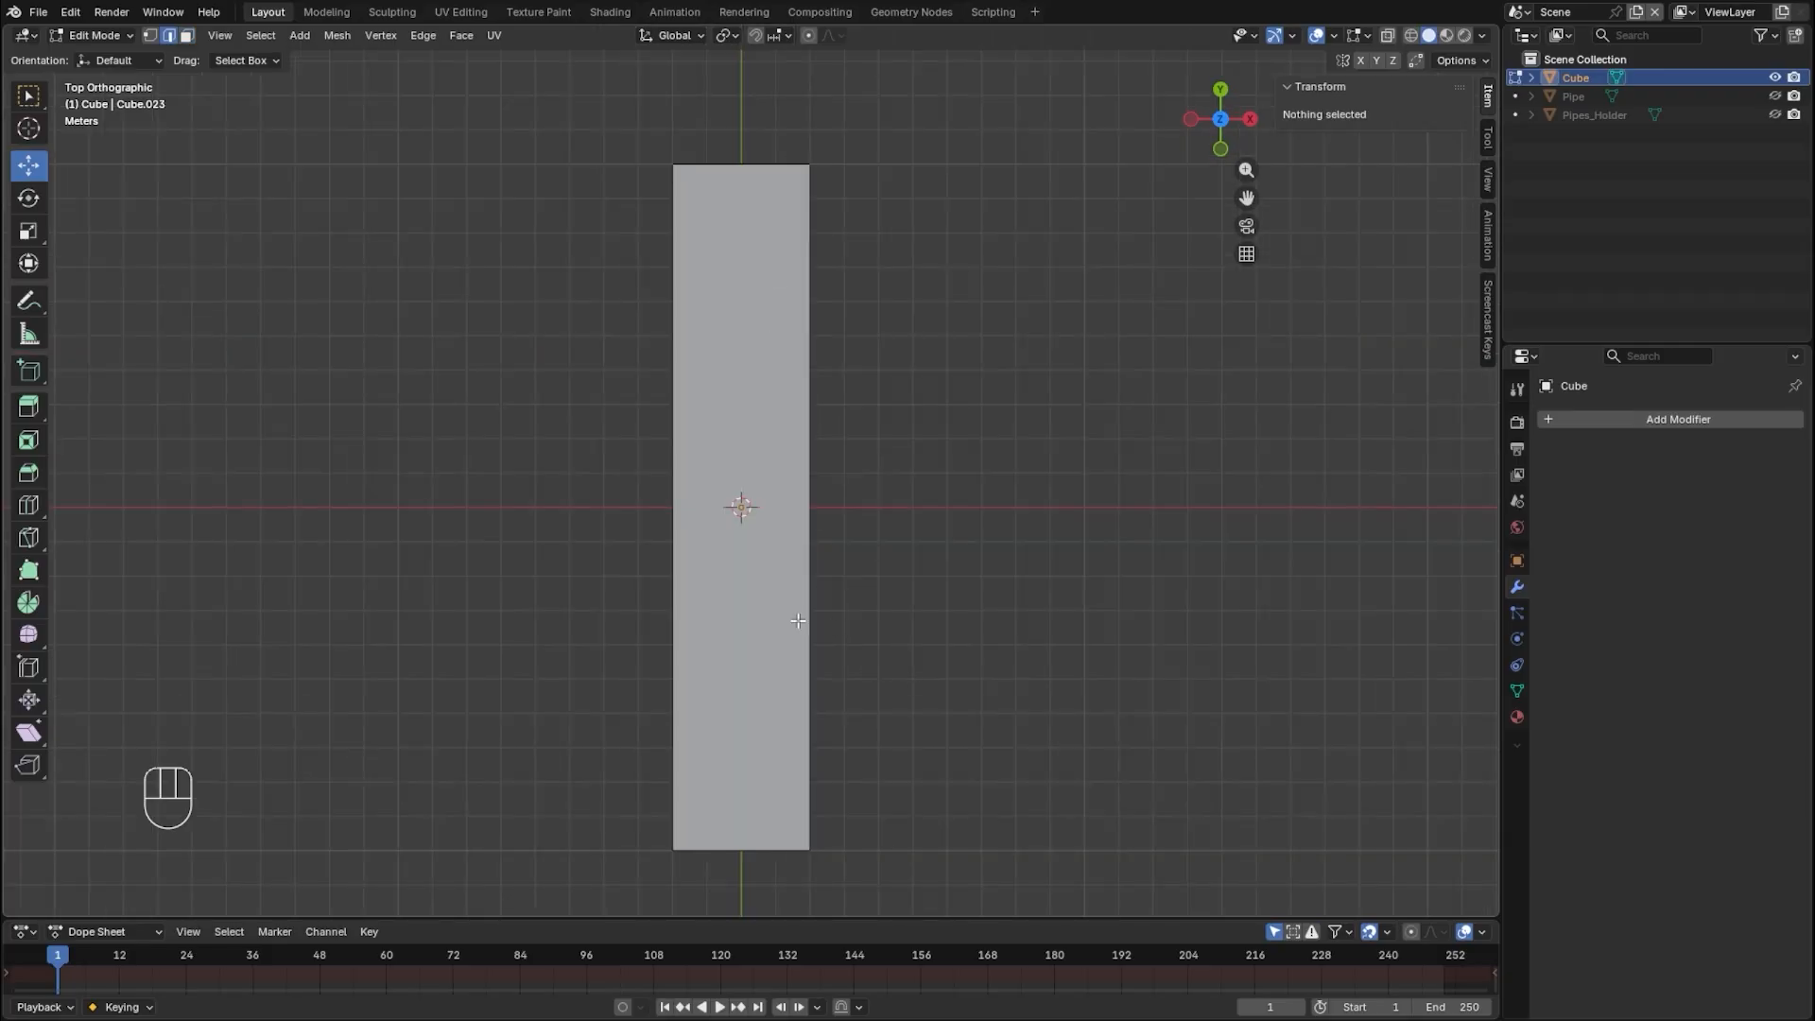
{"action": "left_click", "coordinate": [798, 617]}
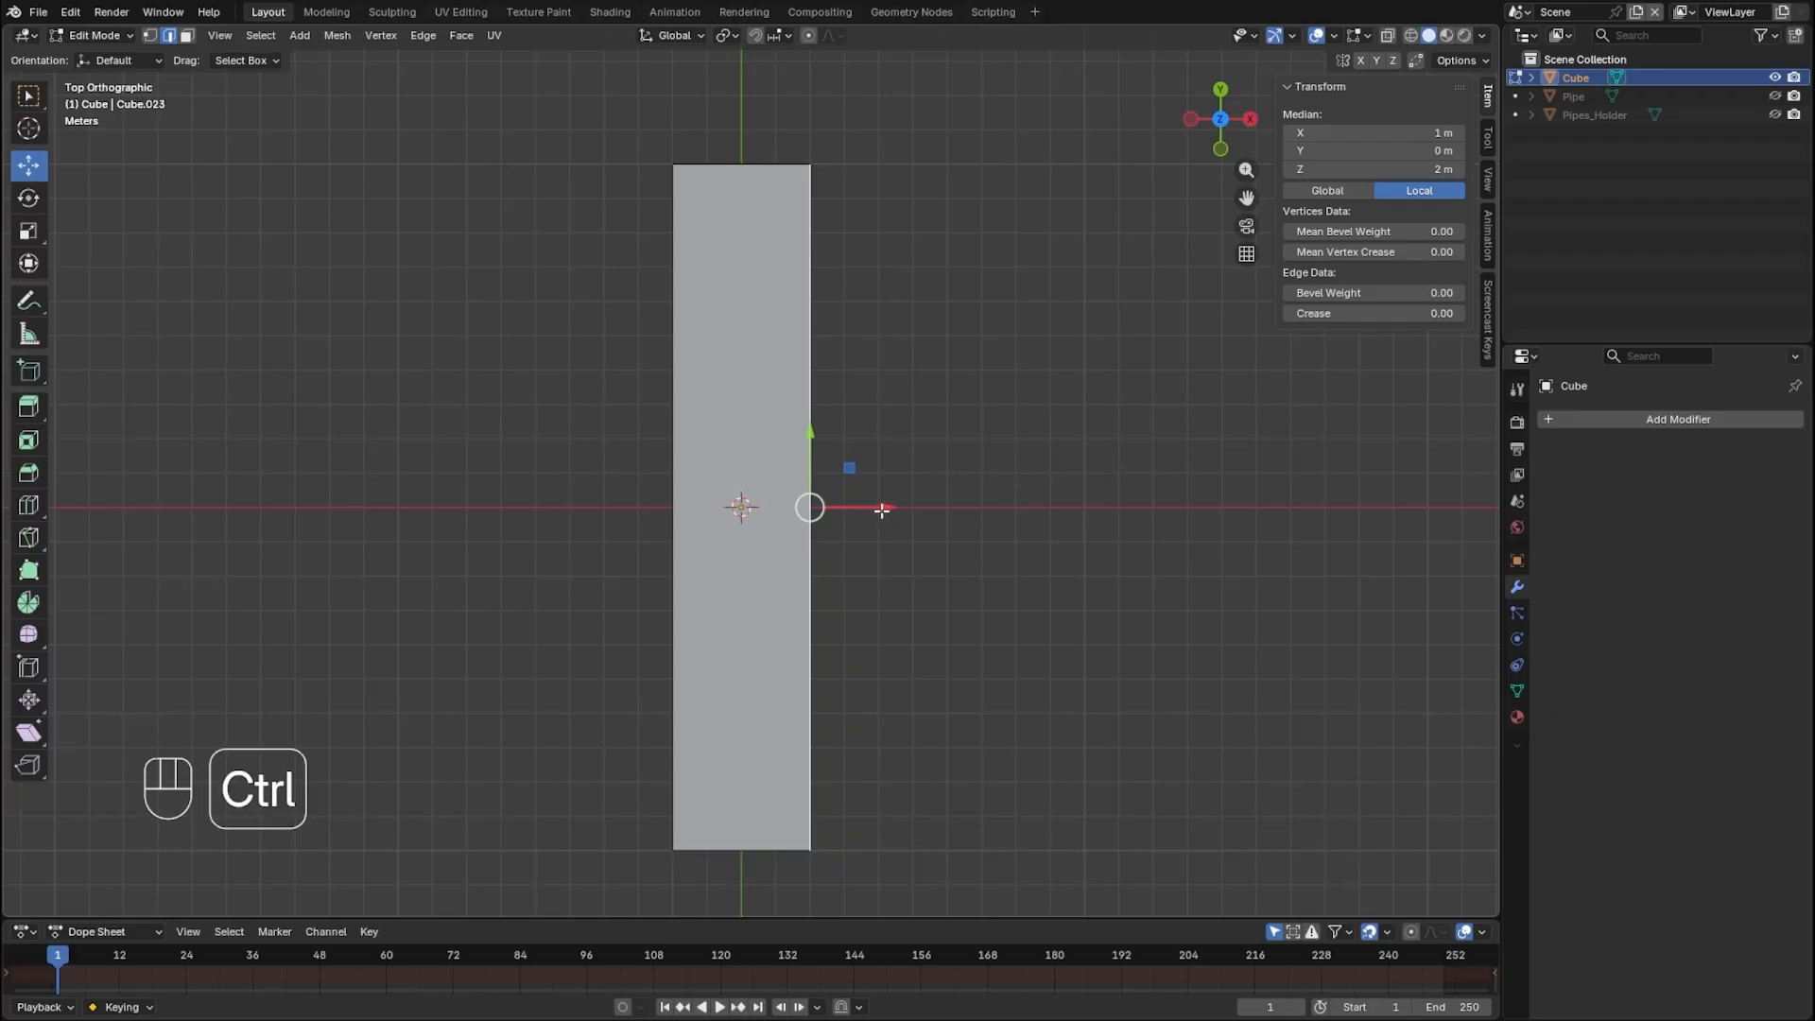
{"action": "left_click_drag", "start_coordinate": [884, 516], "coordinate": [814, 514], "text": "ctrl"}
{"action": "middle_click_drag", "start_coordinate": [813, 514], "coordinate": [730, 614]}
{"action": "scroll", "coordinate": [703, 412], "scroll_direction": "up", "scroll_amount": 5}
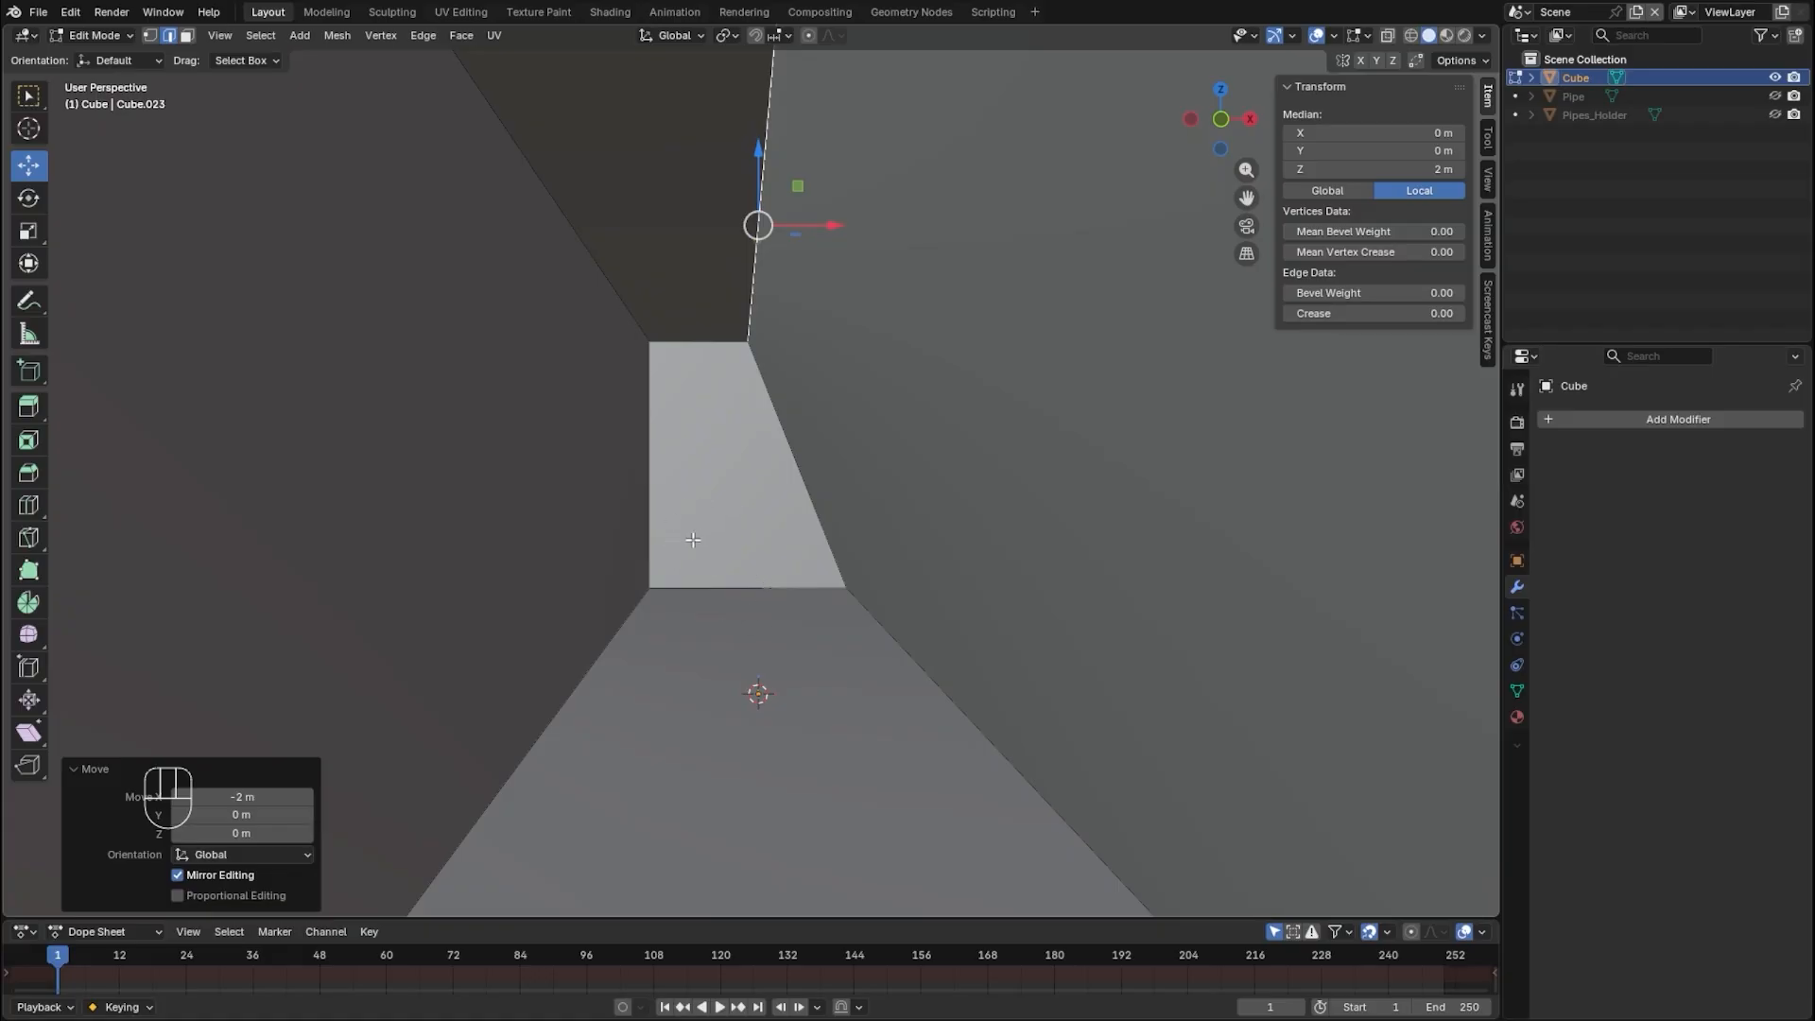
{"action": "scroll", "coordinate": [685, 593], "scroll_direction": "down", "scroll_amount": 2}
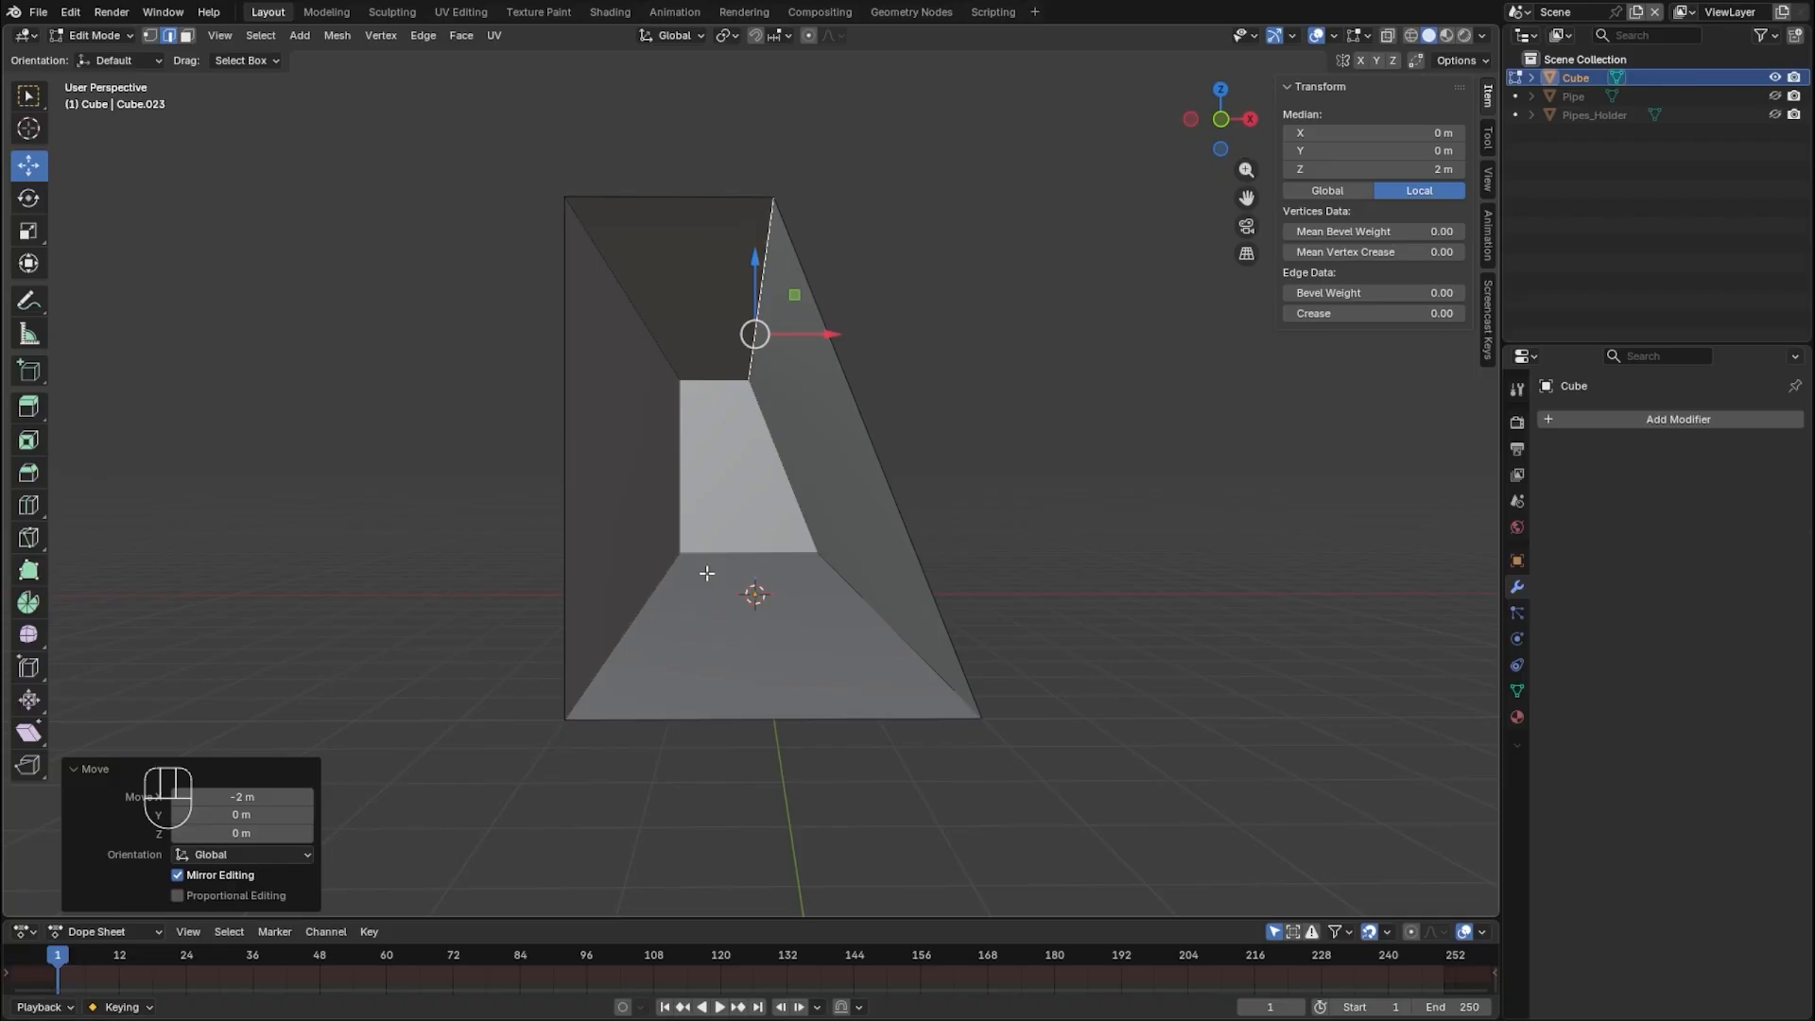
{"action": "key", "text": "Tab"}
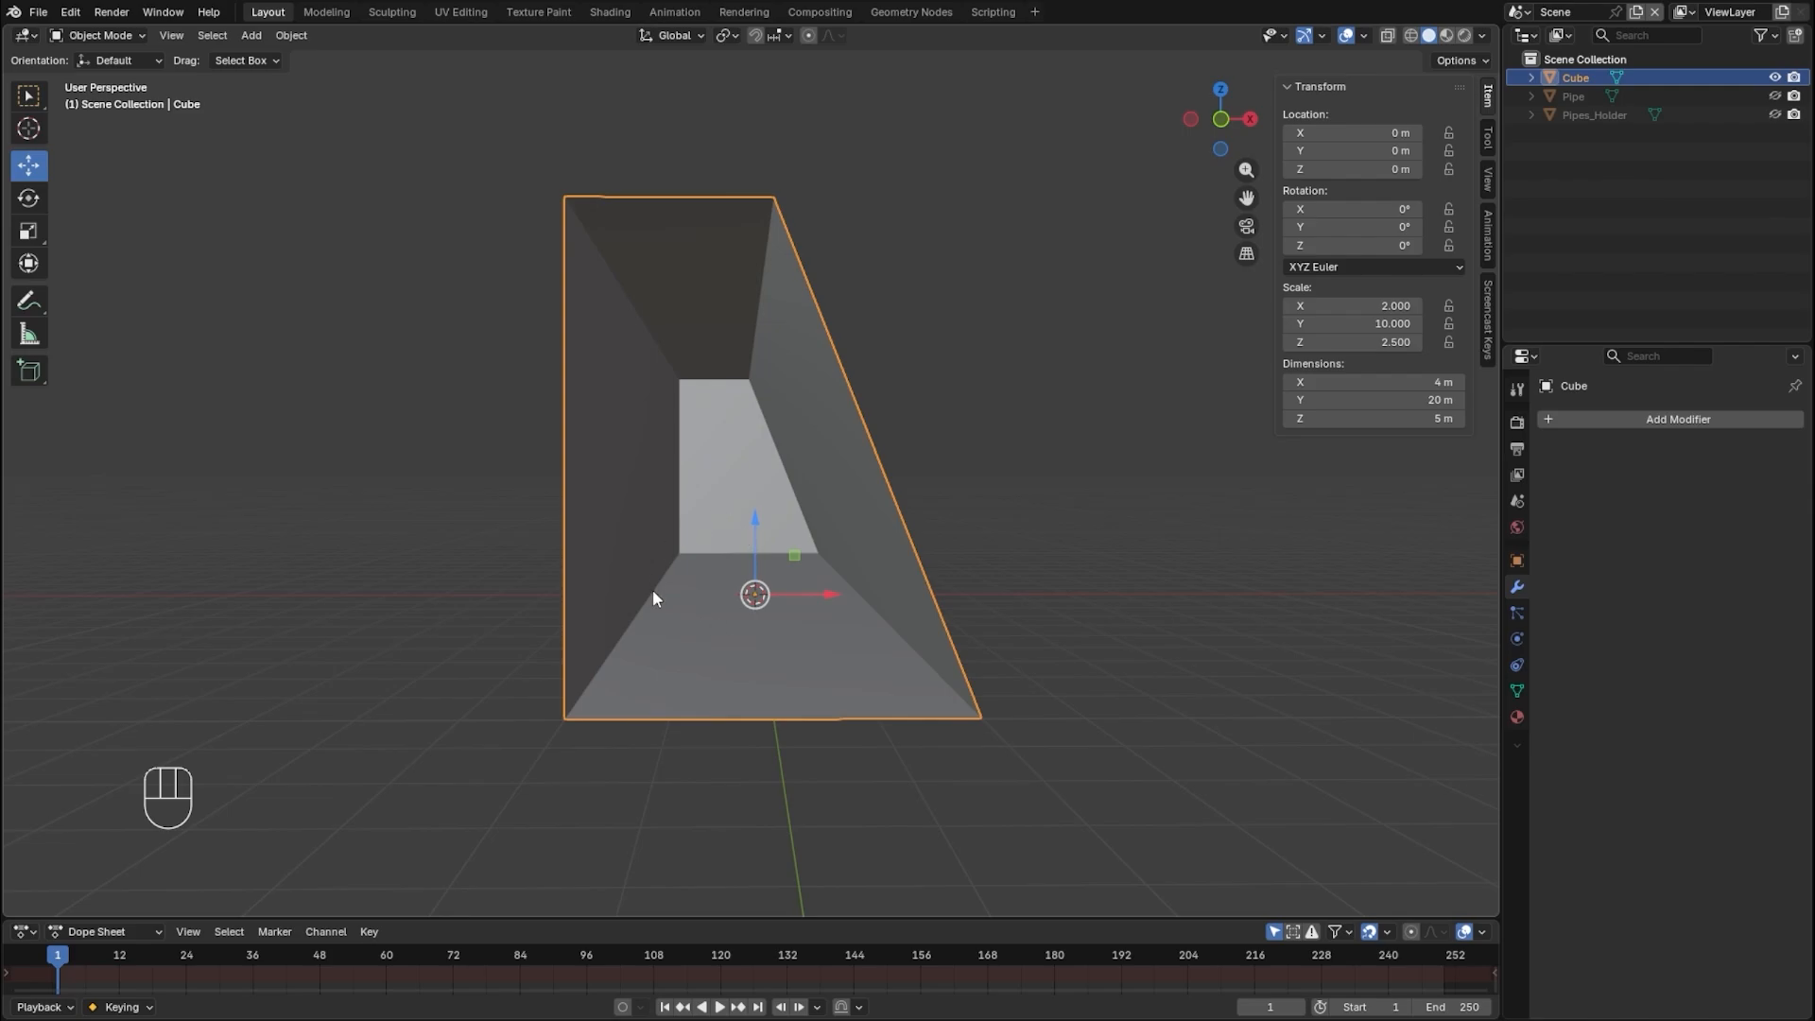
- Add a cylinder at the origin with 12 vertices, a 0.75 m radius and a 1 m depth
{"action": "key", "text": "shift+a"}
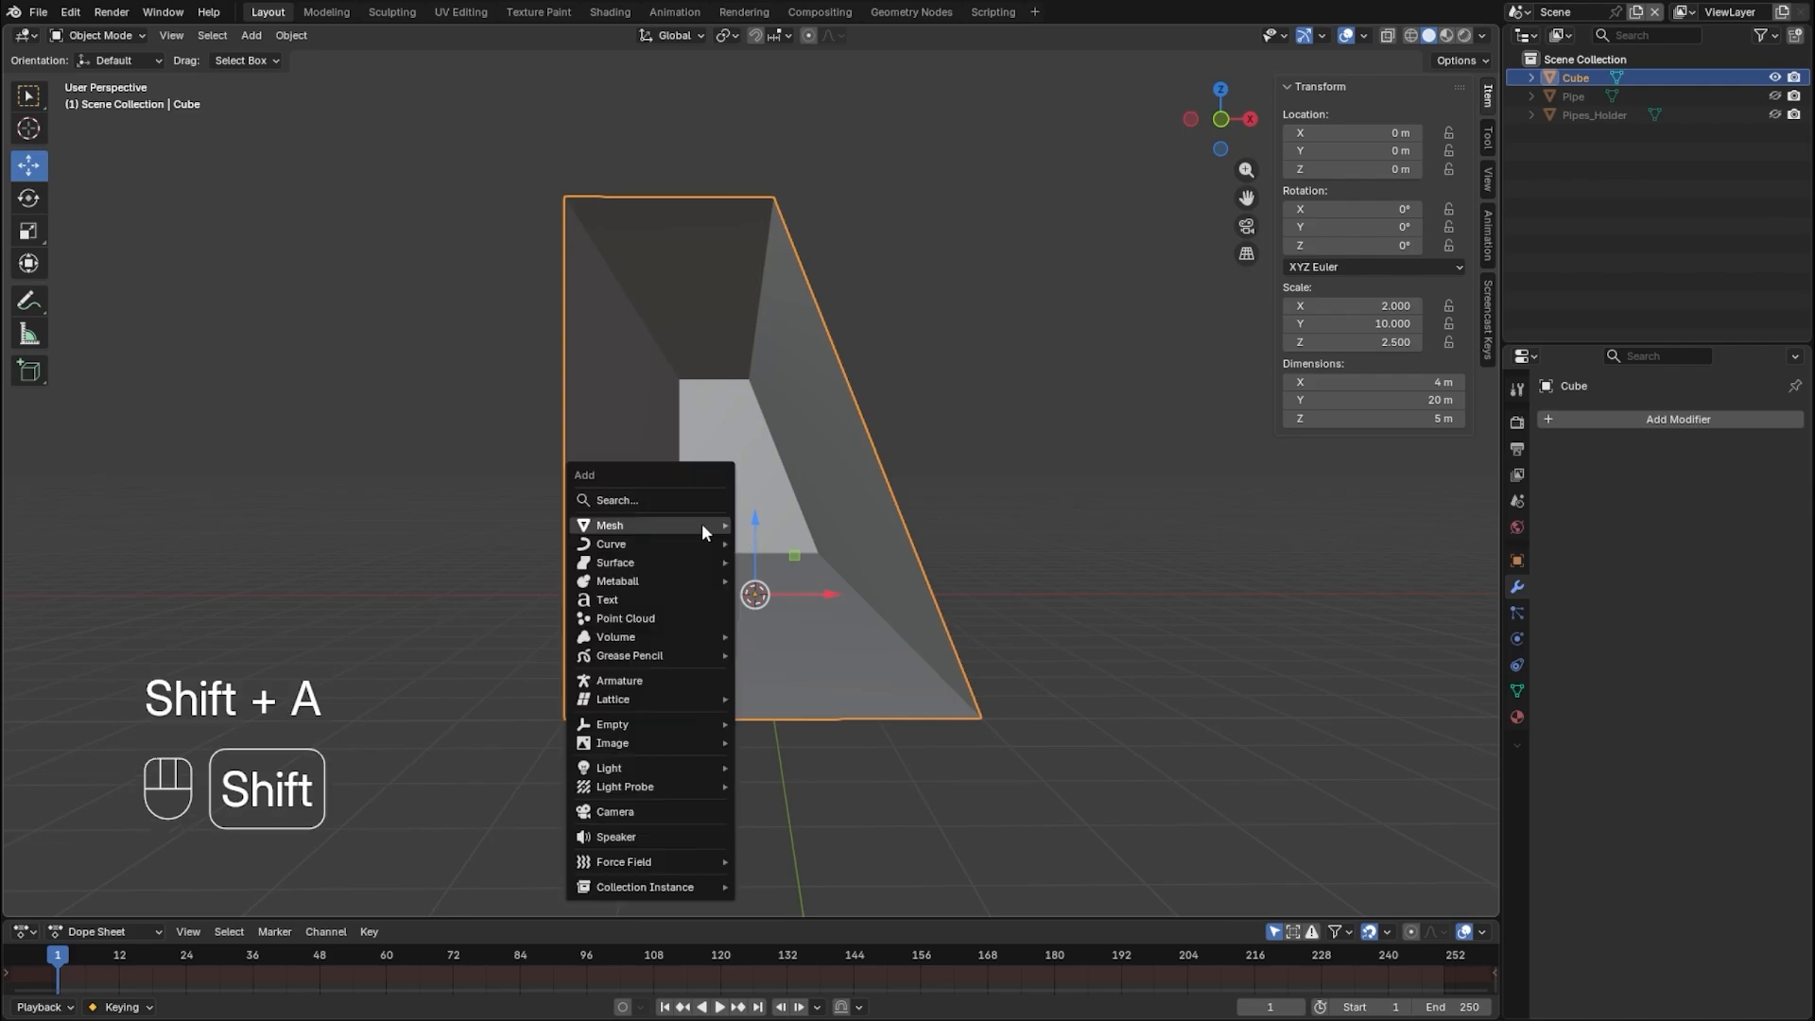
{"action": "mouse_move", "coordinate": [702, 526]}
{"action": "left_click", "coordinate": [799, 616]}
{"action": "scroll", "coordinate": [631, 629], "scroll_direction": "up", "scroll_amount": 3}
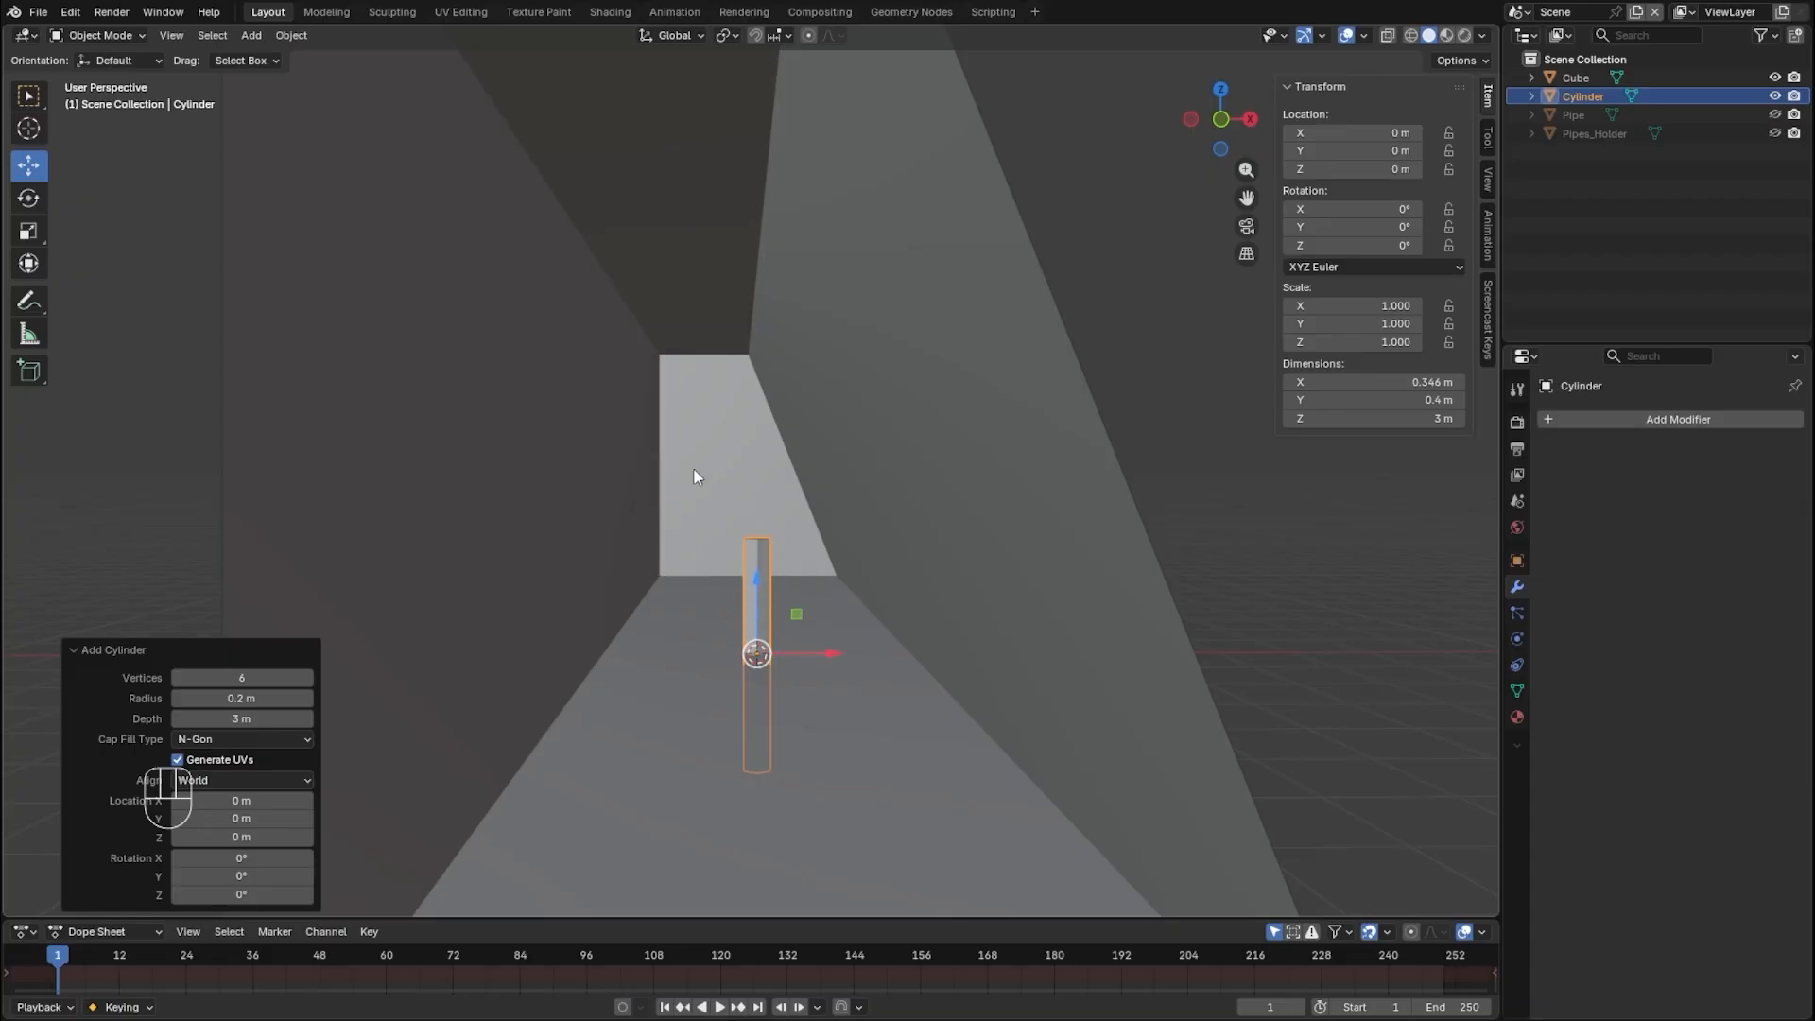
{"action": "left_click", "coordinate": [222, 677]}
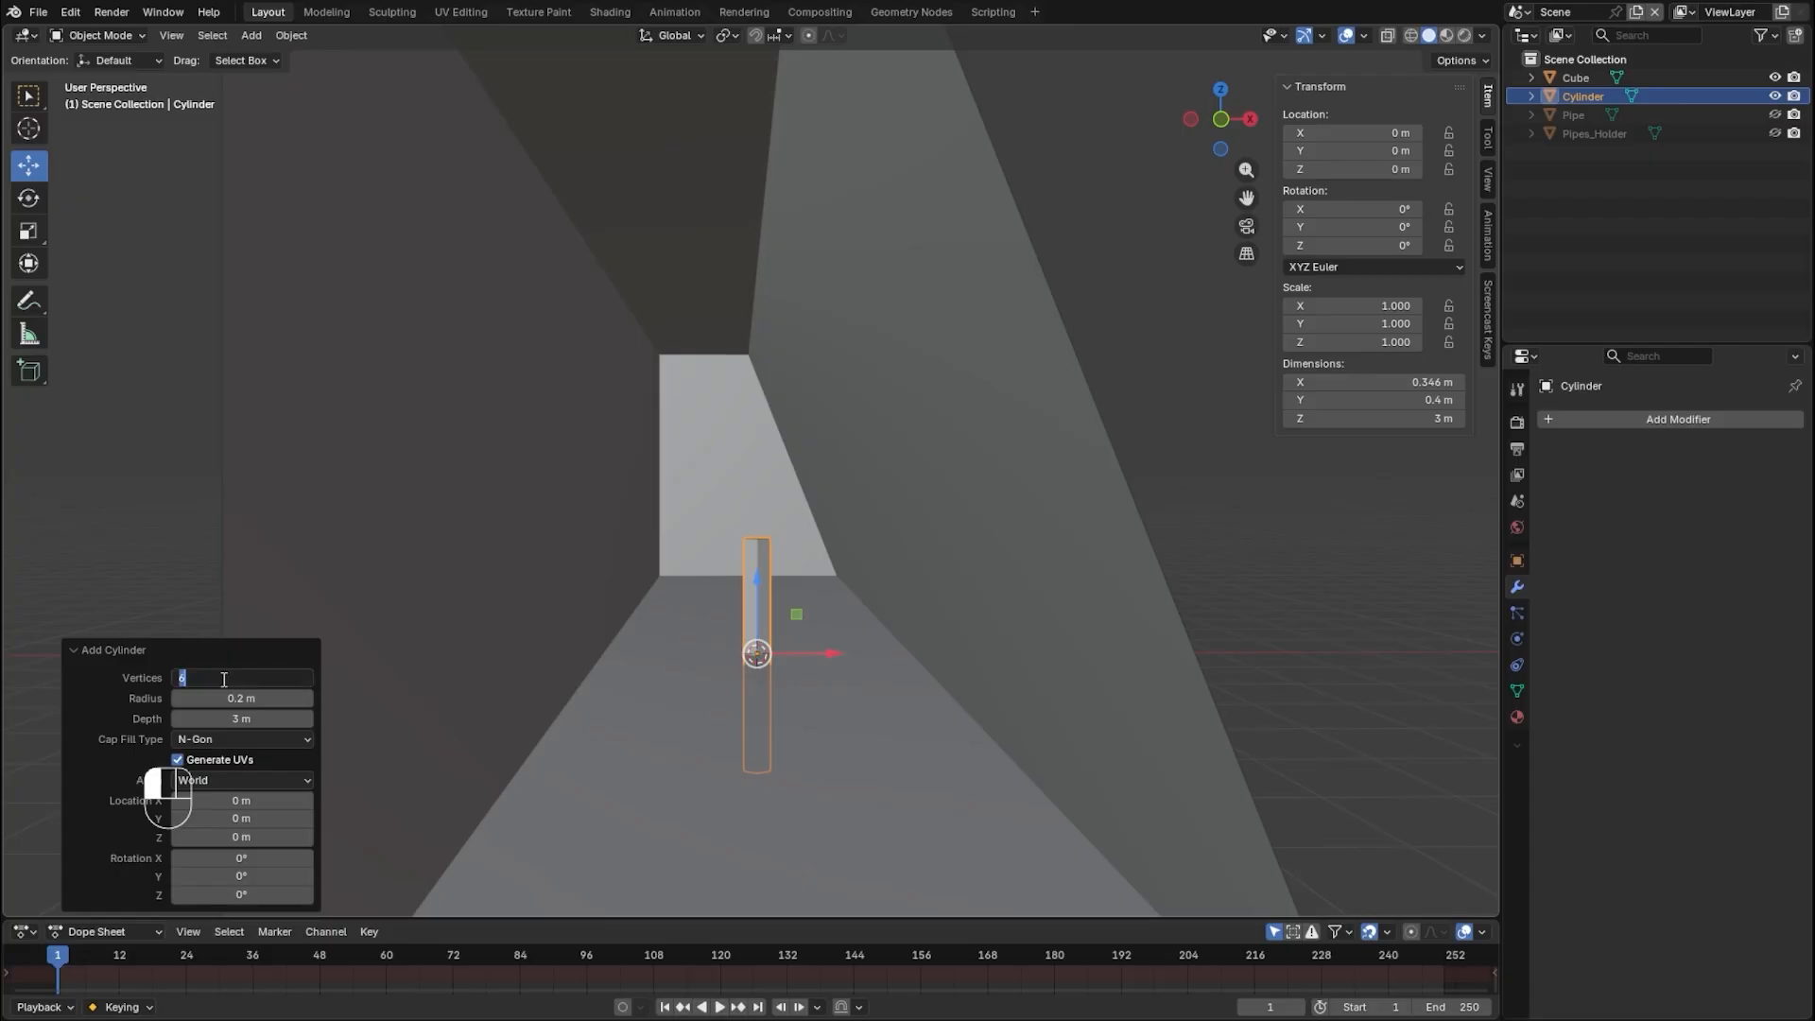
{"action": "type", "text": "12"}
{"action": "key", "text": "Tab"}
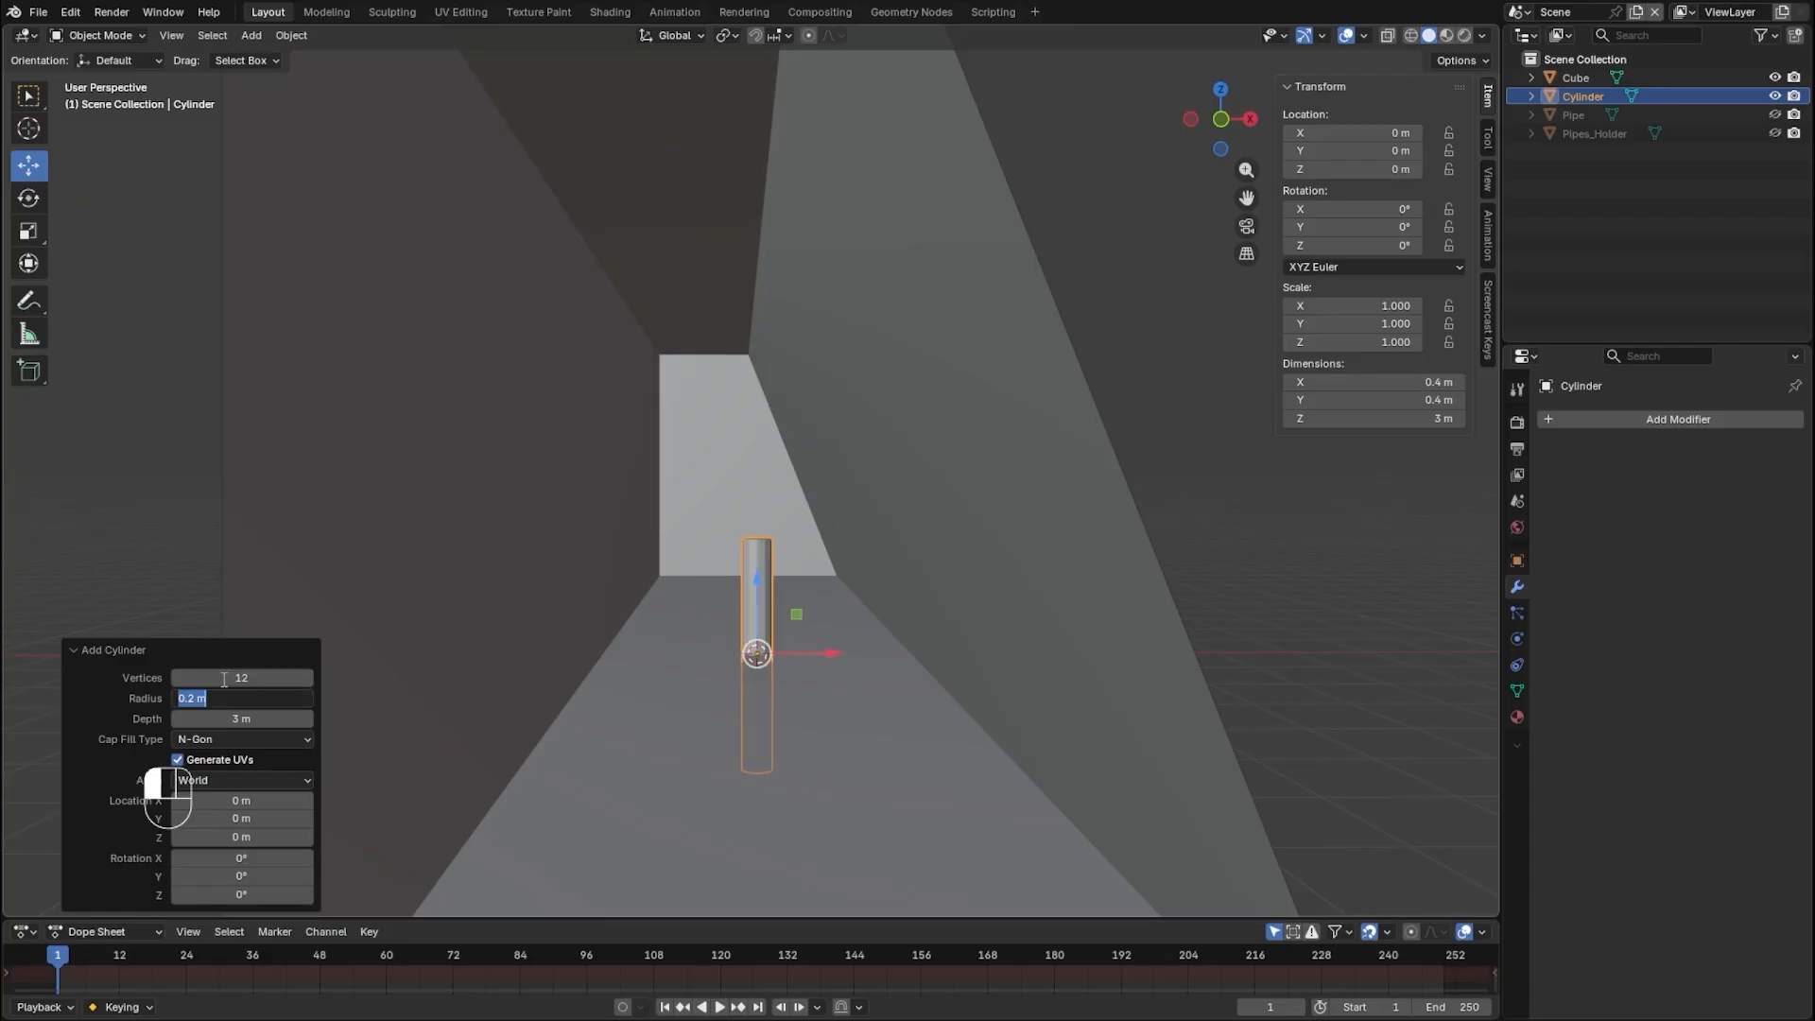
{"action": "key", "text": "BackSpace"}
{"action": "type", "text": ".75"}
{"action": "key", "text": "Return"}
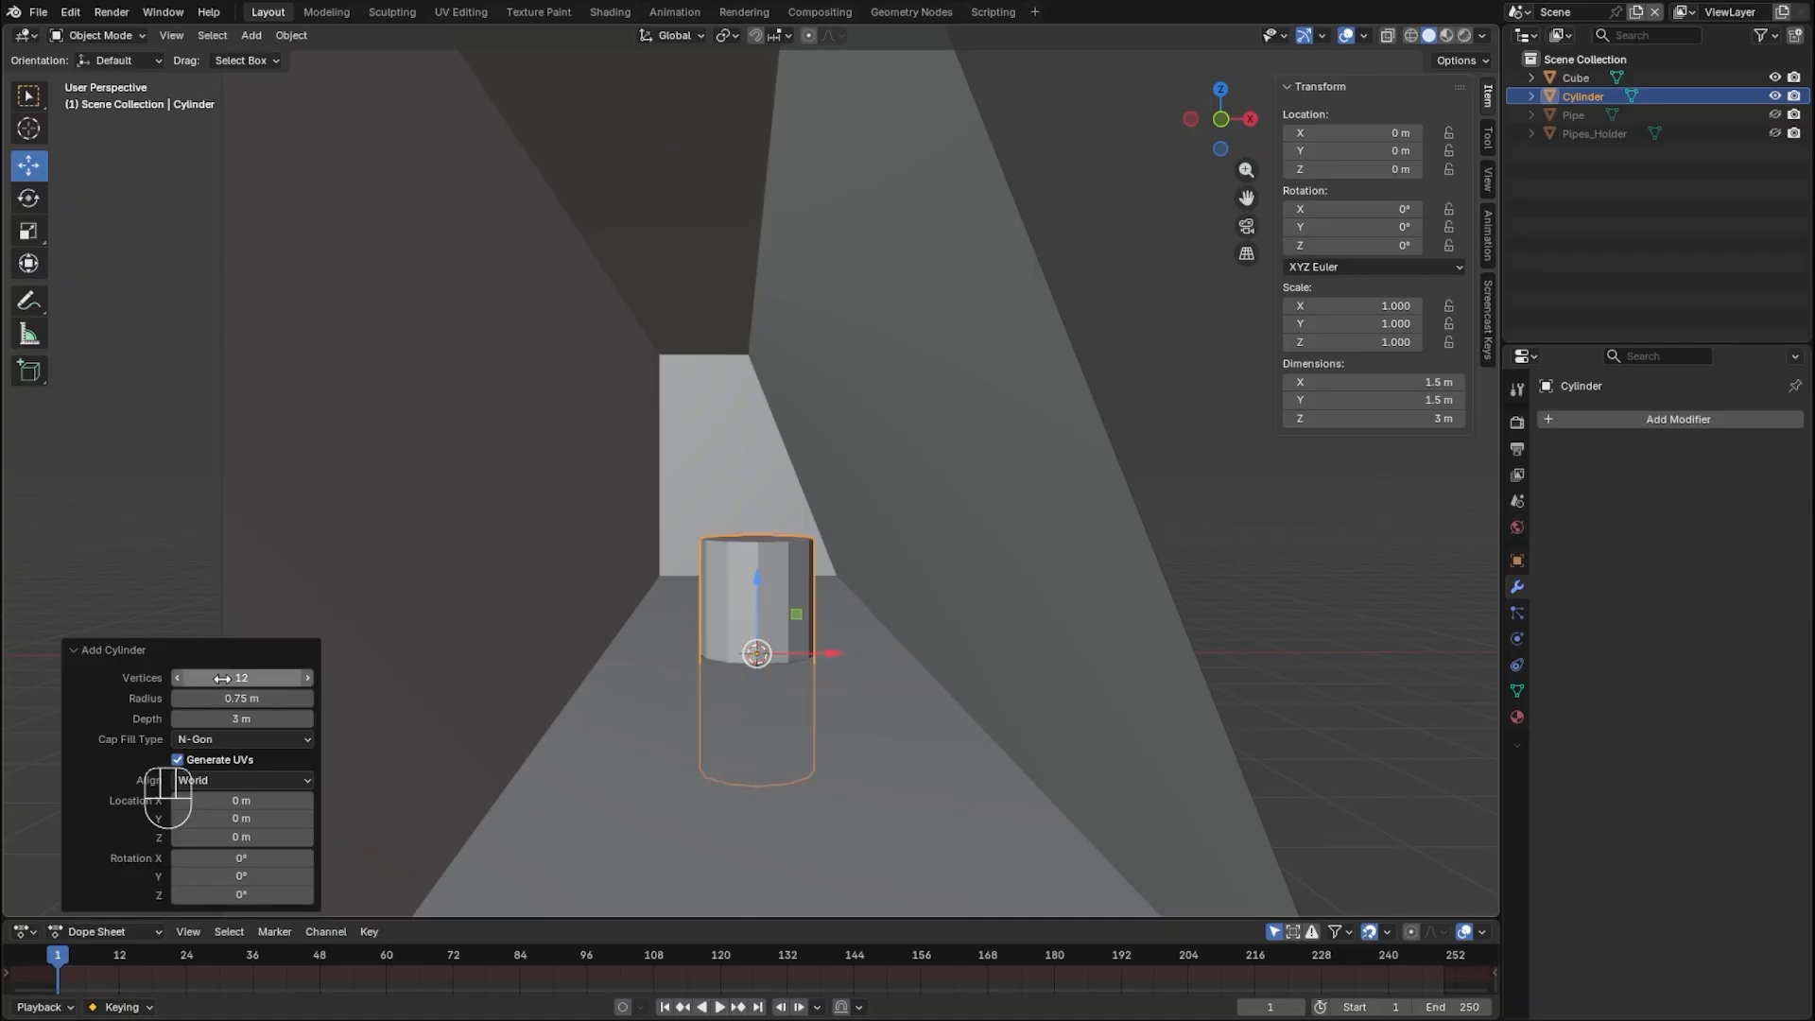
{"action": "left_click", "coordinate": [226, 720]}
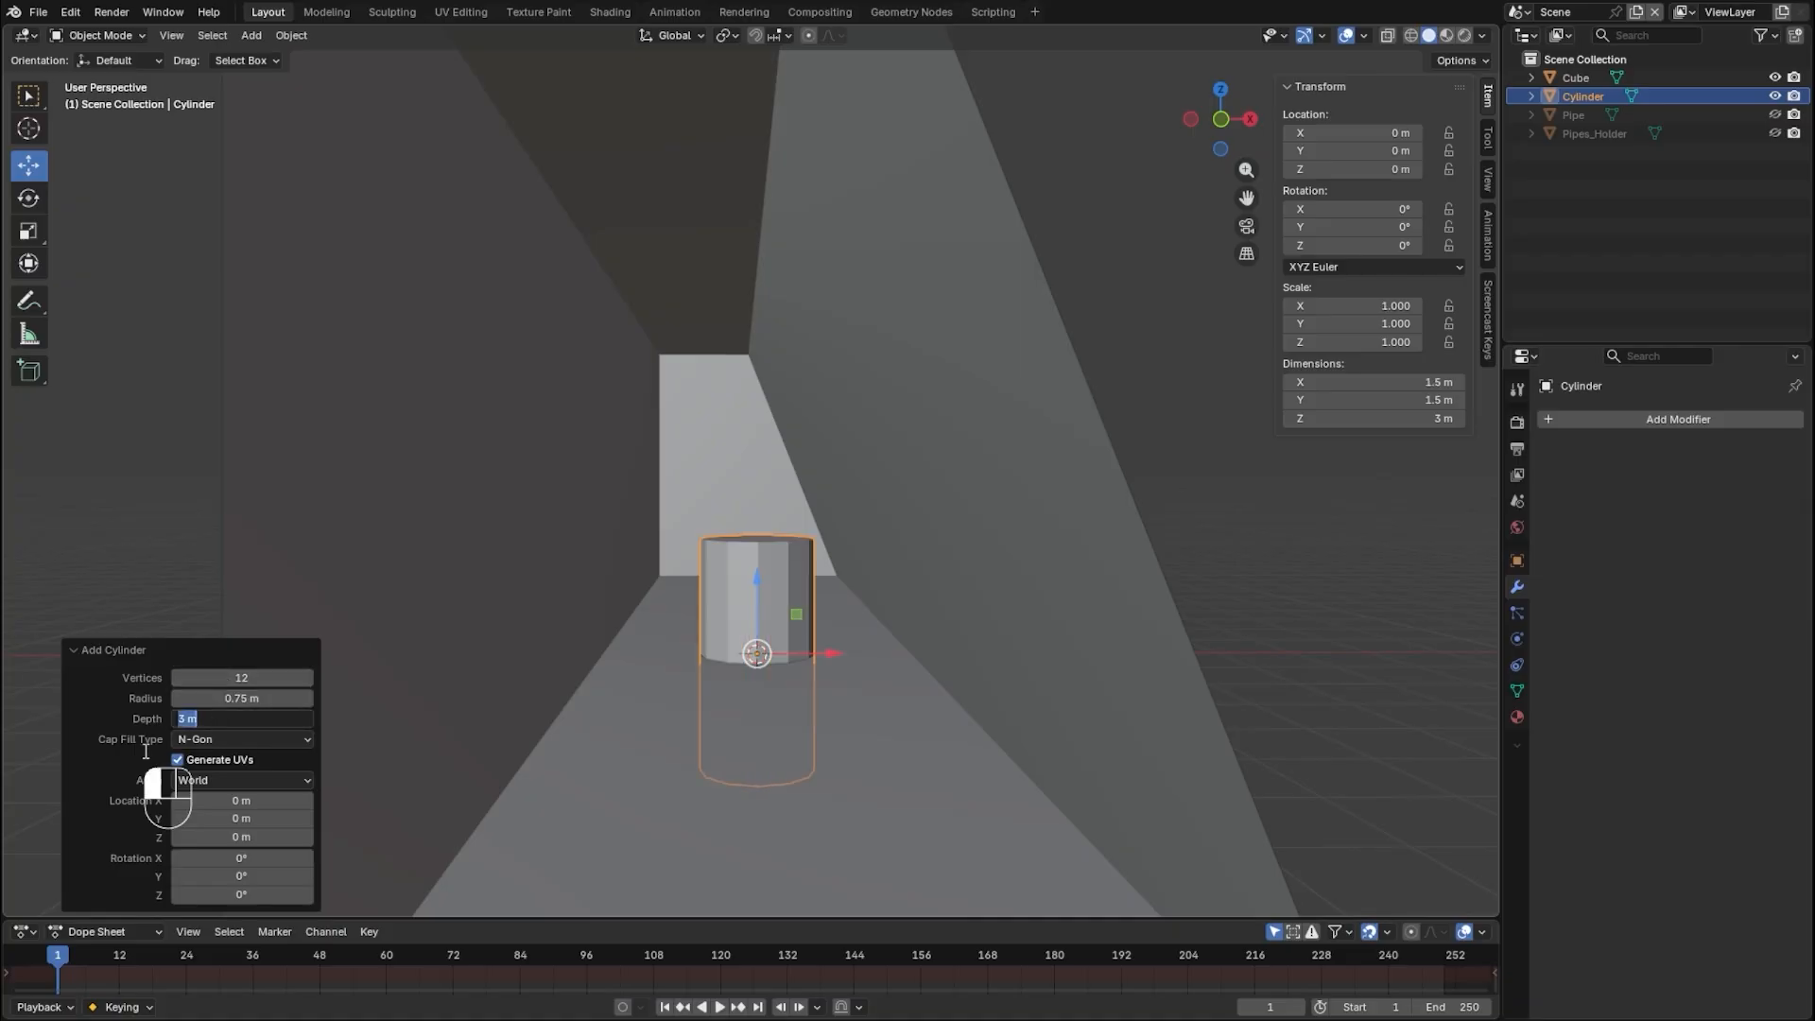
{"action": "type", "text": "1"}
{"action": "key", "text": "Return"}
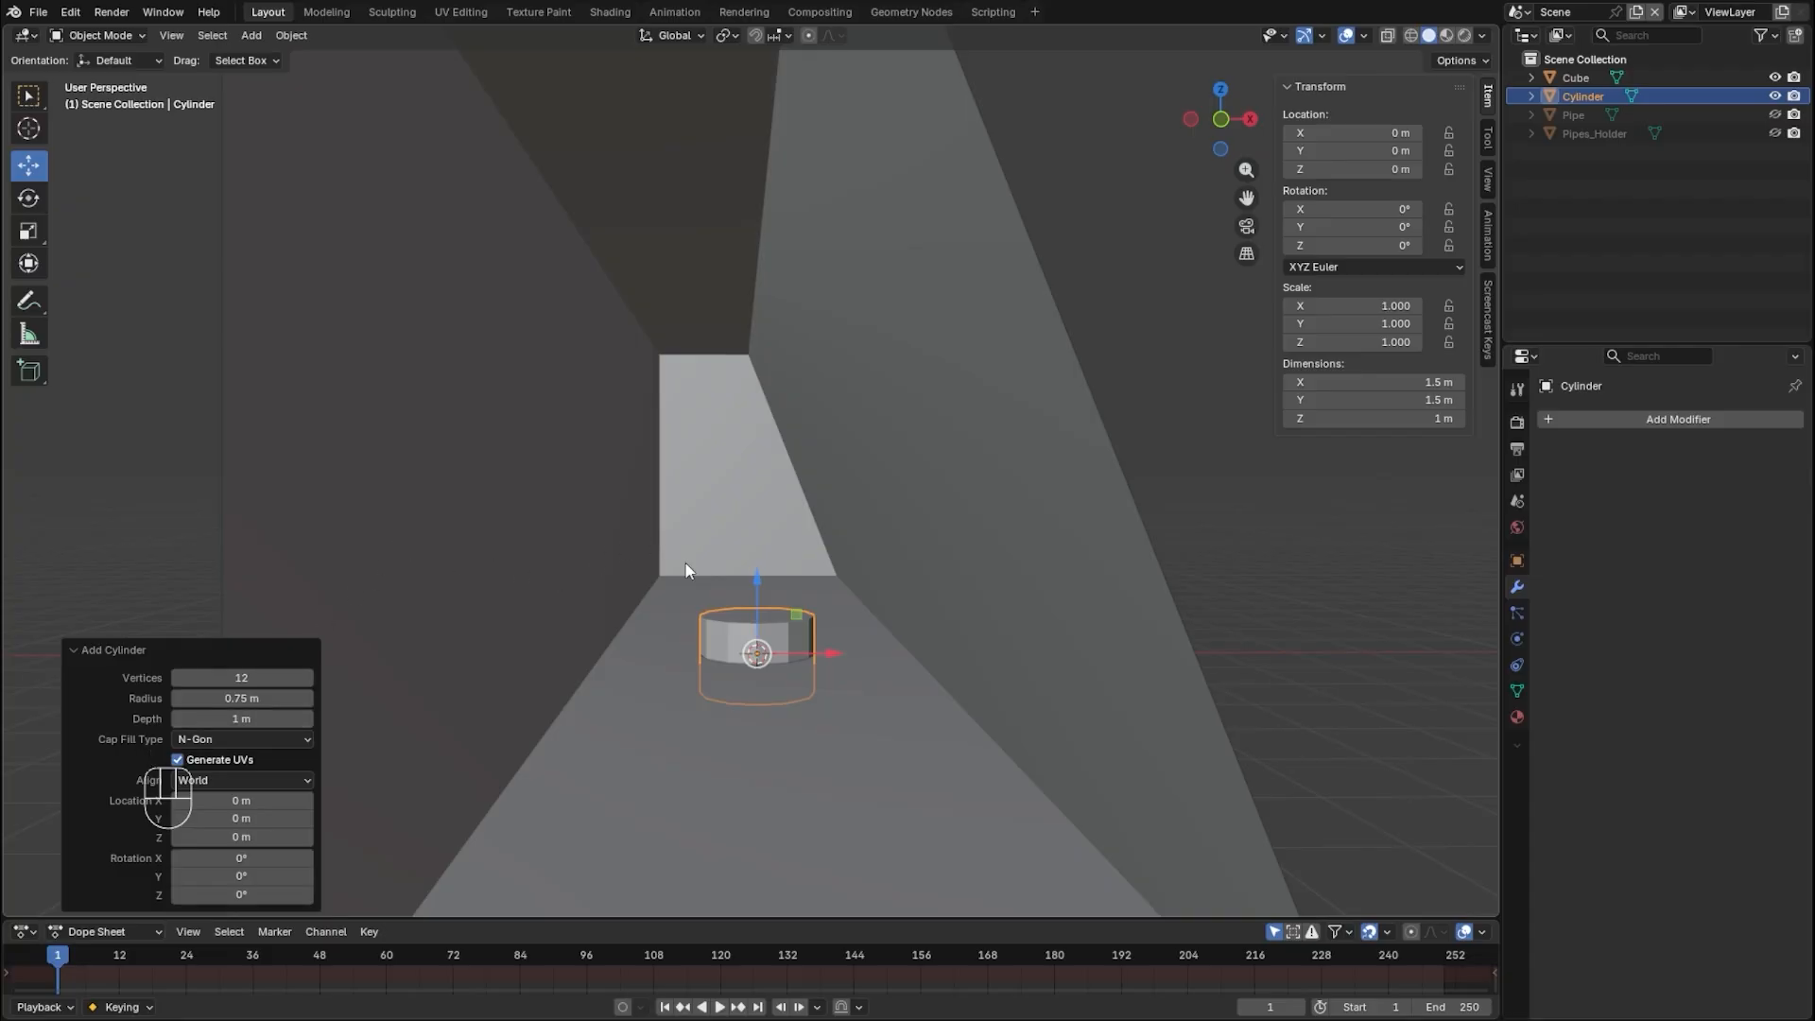
- Rotate the cylinder 90° about the X axis so its length runs along the box
{"action": "type", "text": "rx"}
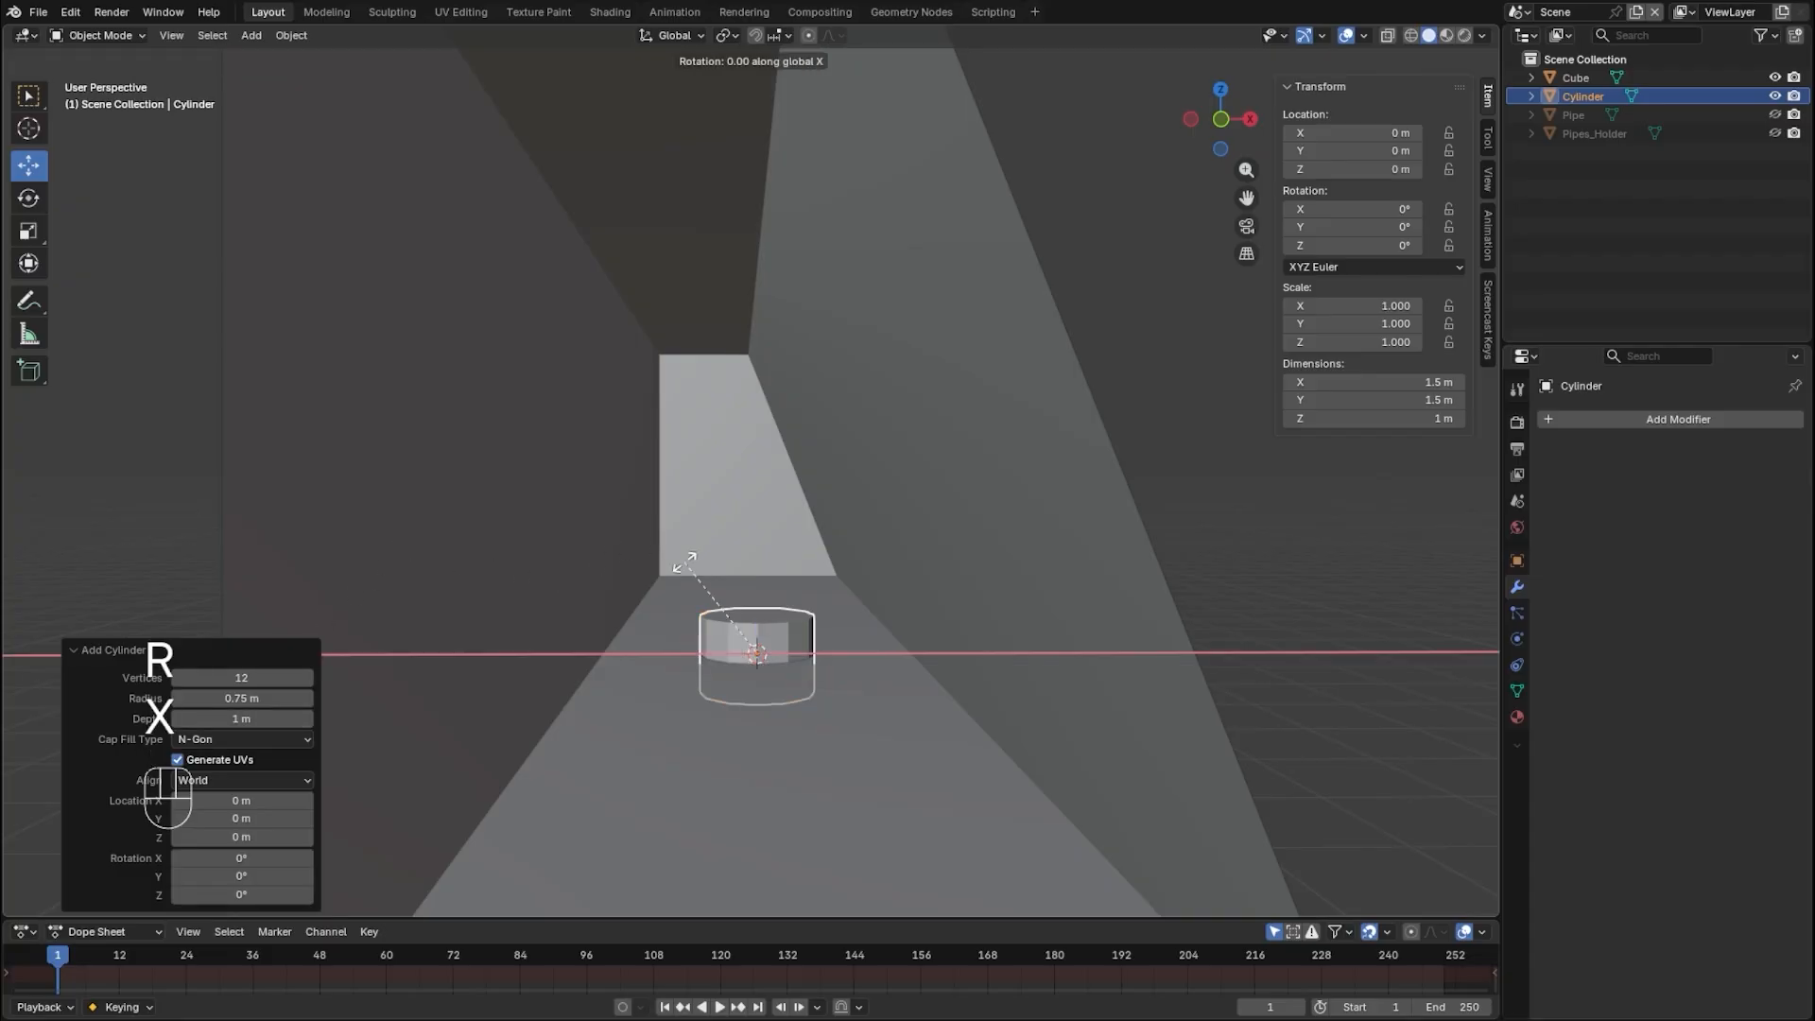
{"action": "type", "text": "90"}
{"action": "key", "text": "Return"}
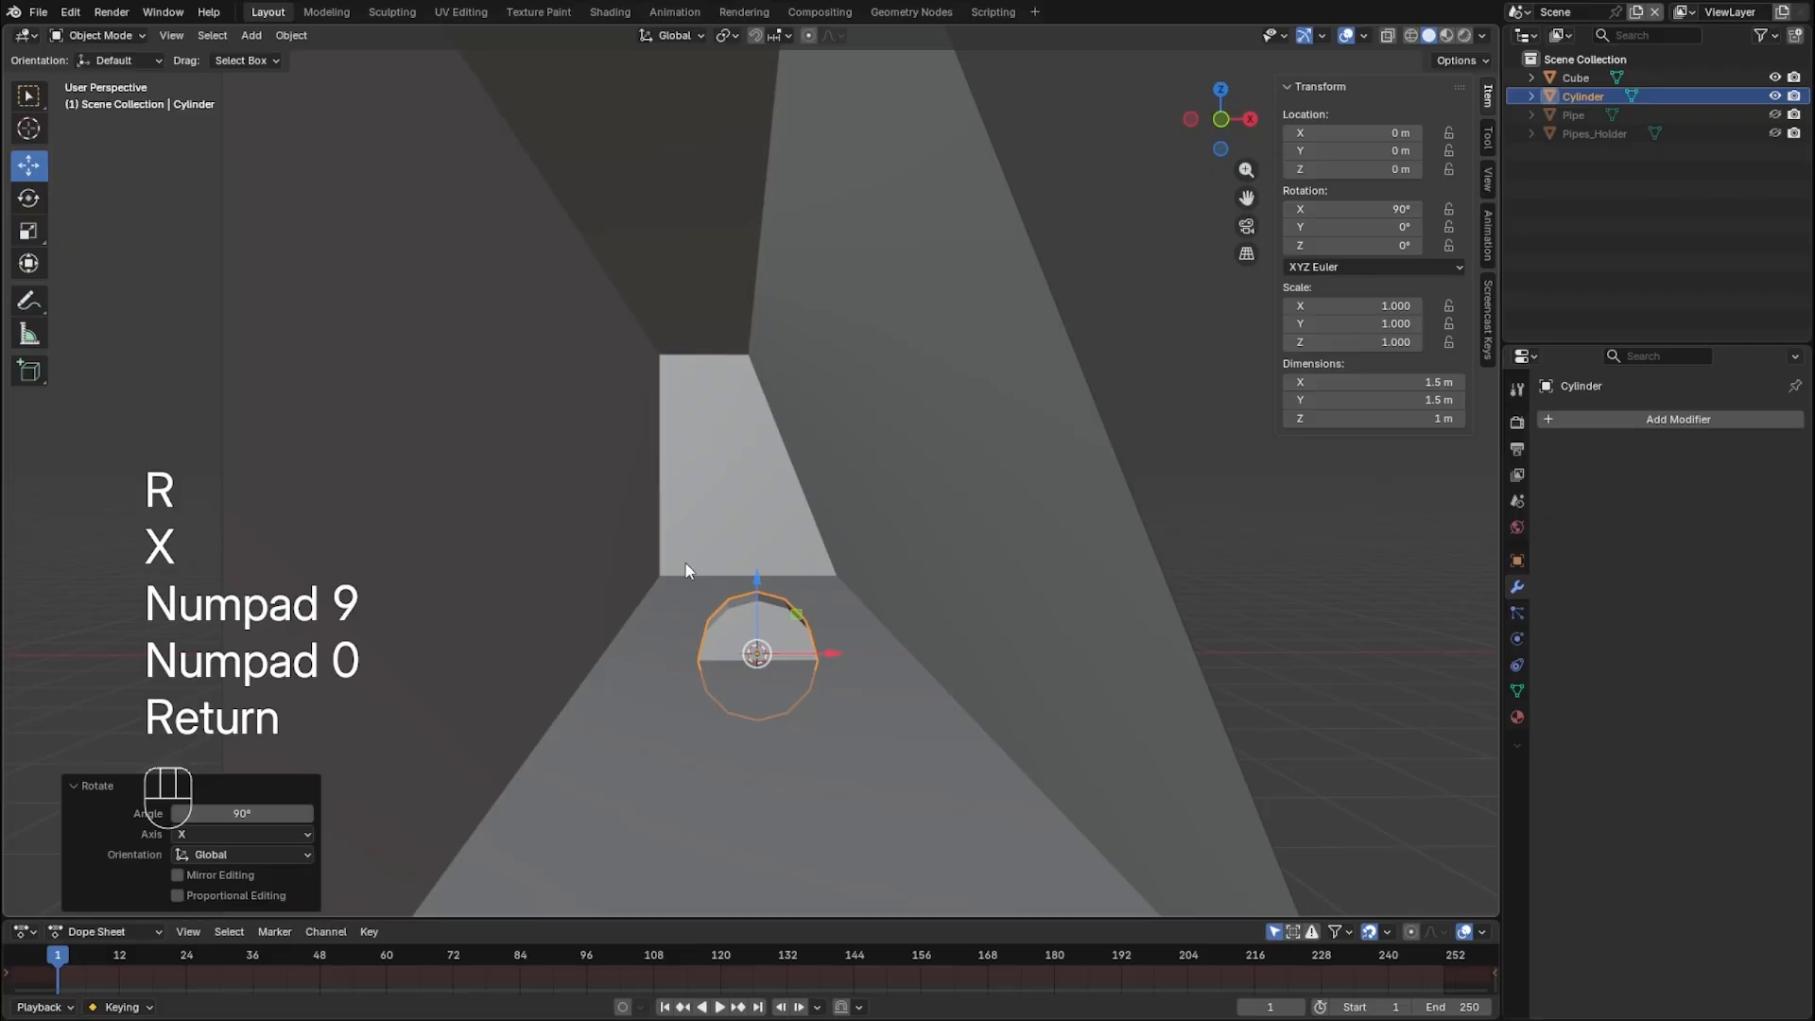
{"action": "middle_click_drag", "start_coordinate": [714, 661], "coordinate": [778, 640]}
{"action": "scroll", "coordinate": [778, 640], "scroll_direction": "down", "scroll_amount": 5}
{"action": "middle_click_drag", "start_coordinate": [620, 656], "coordinate": [650, 623]}
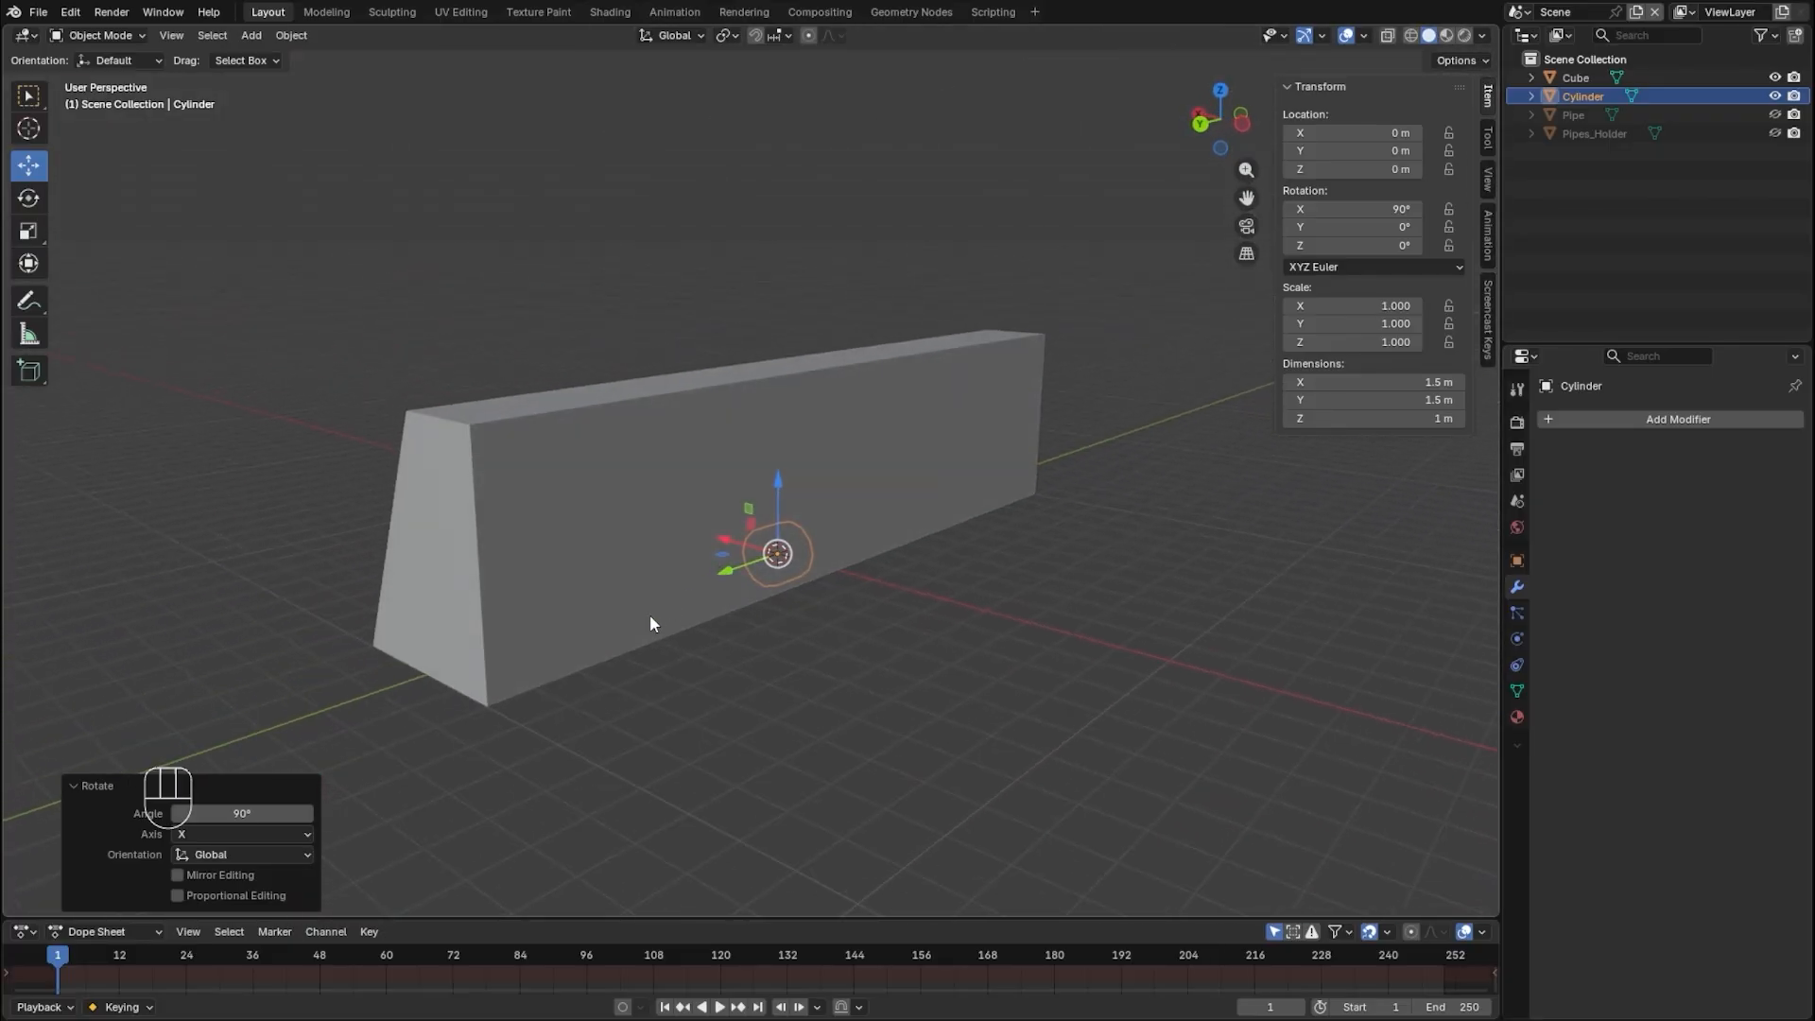
- Move the cylinder into the box's closed end face, to about X -0.74 m, Y 10 m and Z 1 m
{"action": "left_click_drag", "start_coordinate": [779, 482], "coordinate": [767, 444], "text": "ctrl"}
{"action": "left_click_drag", "start_coordinate": [728, 530], "coordinate": [359, 628], "text": "ctrl"}
{"action": "middle_click_drag", "start_coordinate": [360, 627], "coordinate": [703, 627]}
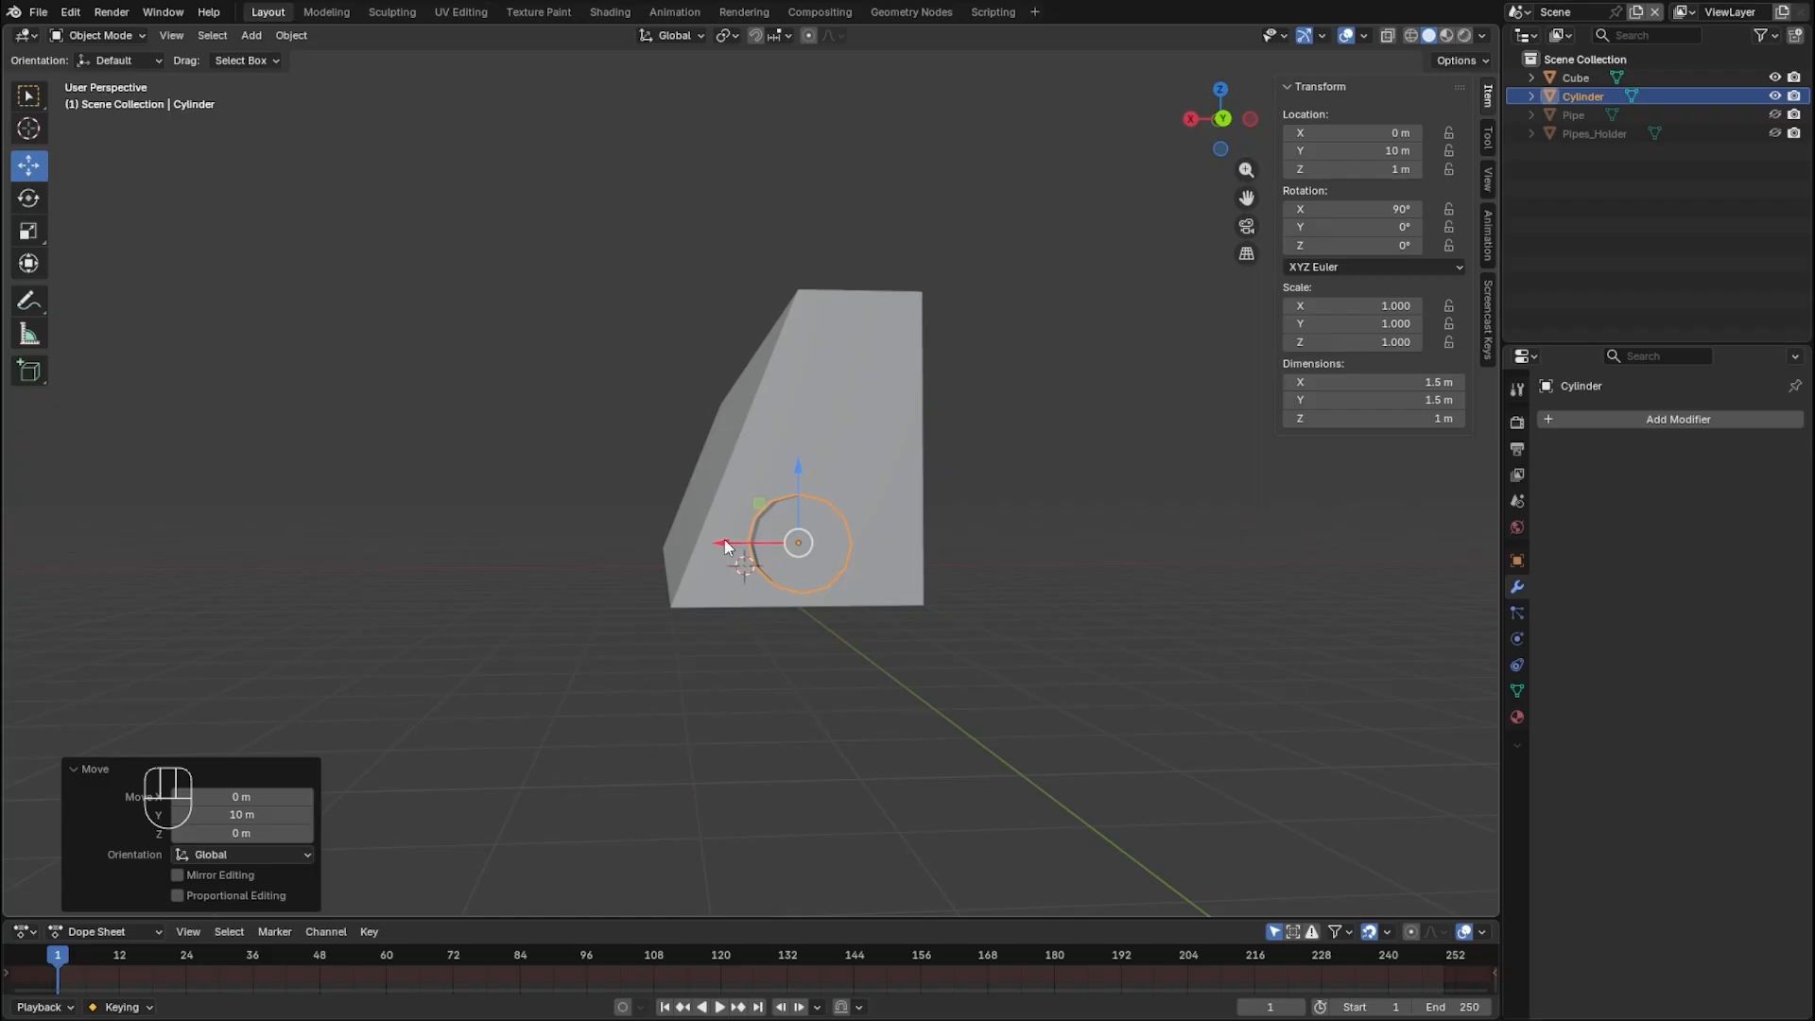
{"action": "left_click_drag", "start_coordinate": [729, 541], "coordinate": [777, 548]}
{"action": "mouse_move", "coordinate": [778, 548]}
{"action": "middle_mouse_down"}
{"action": "mouse_move", "coordinate": [724, 545]}
{"action": "mouse_move", "coordinate": [744, 553]}
{"action": "middle_mouse_up"}
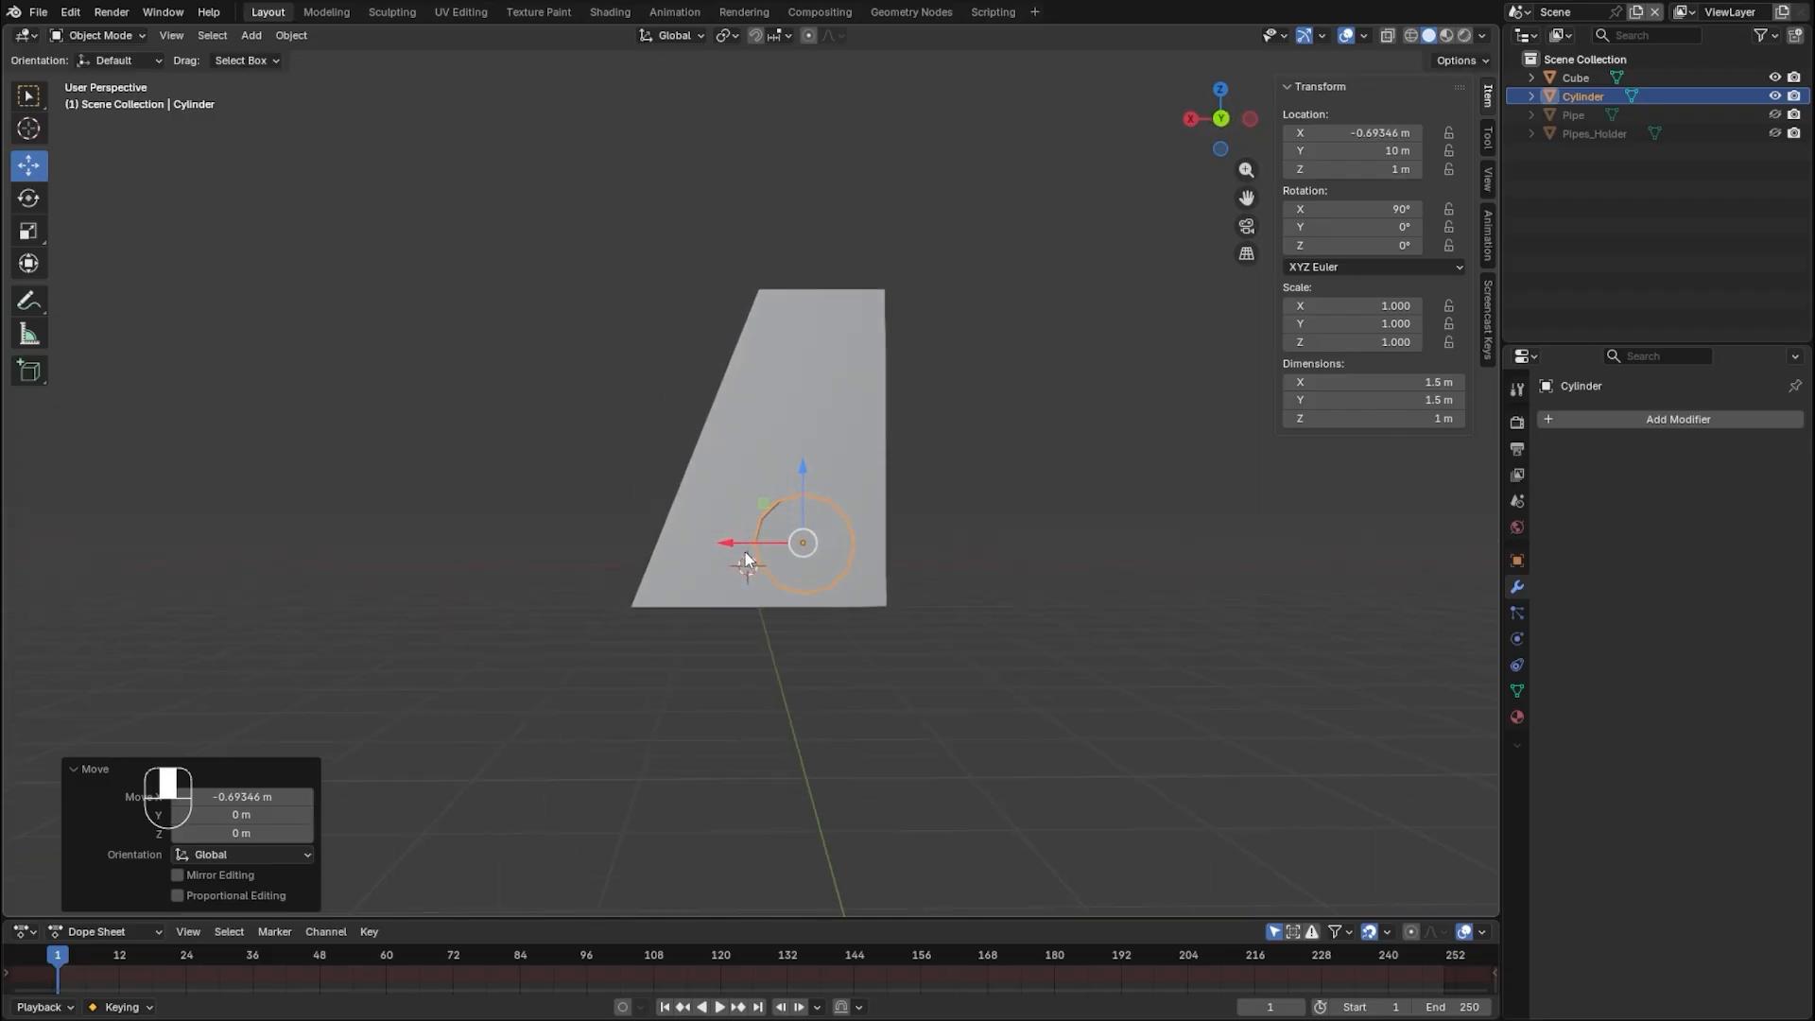
{"action": "left_click_drag", "start_coordinate": [722, 544], "coordinate": [726, 545]}
{"action": "middle_click_drag", "start_coordinate": [780, 501], "coordinate": [611, 675]}
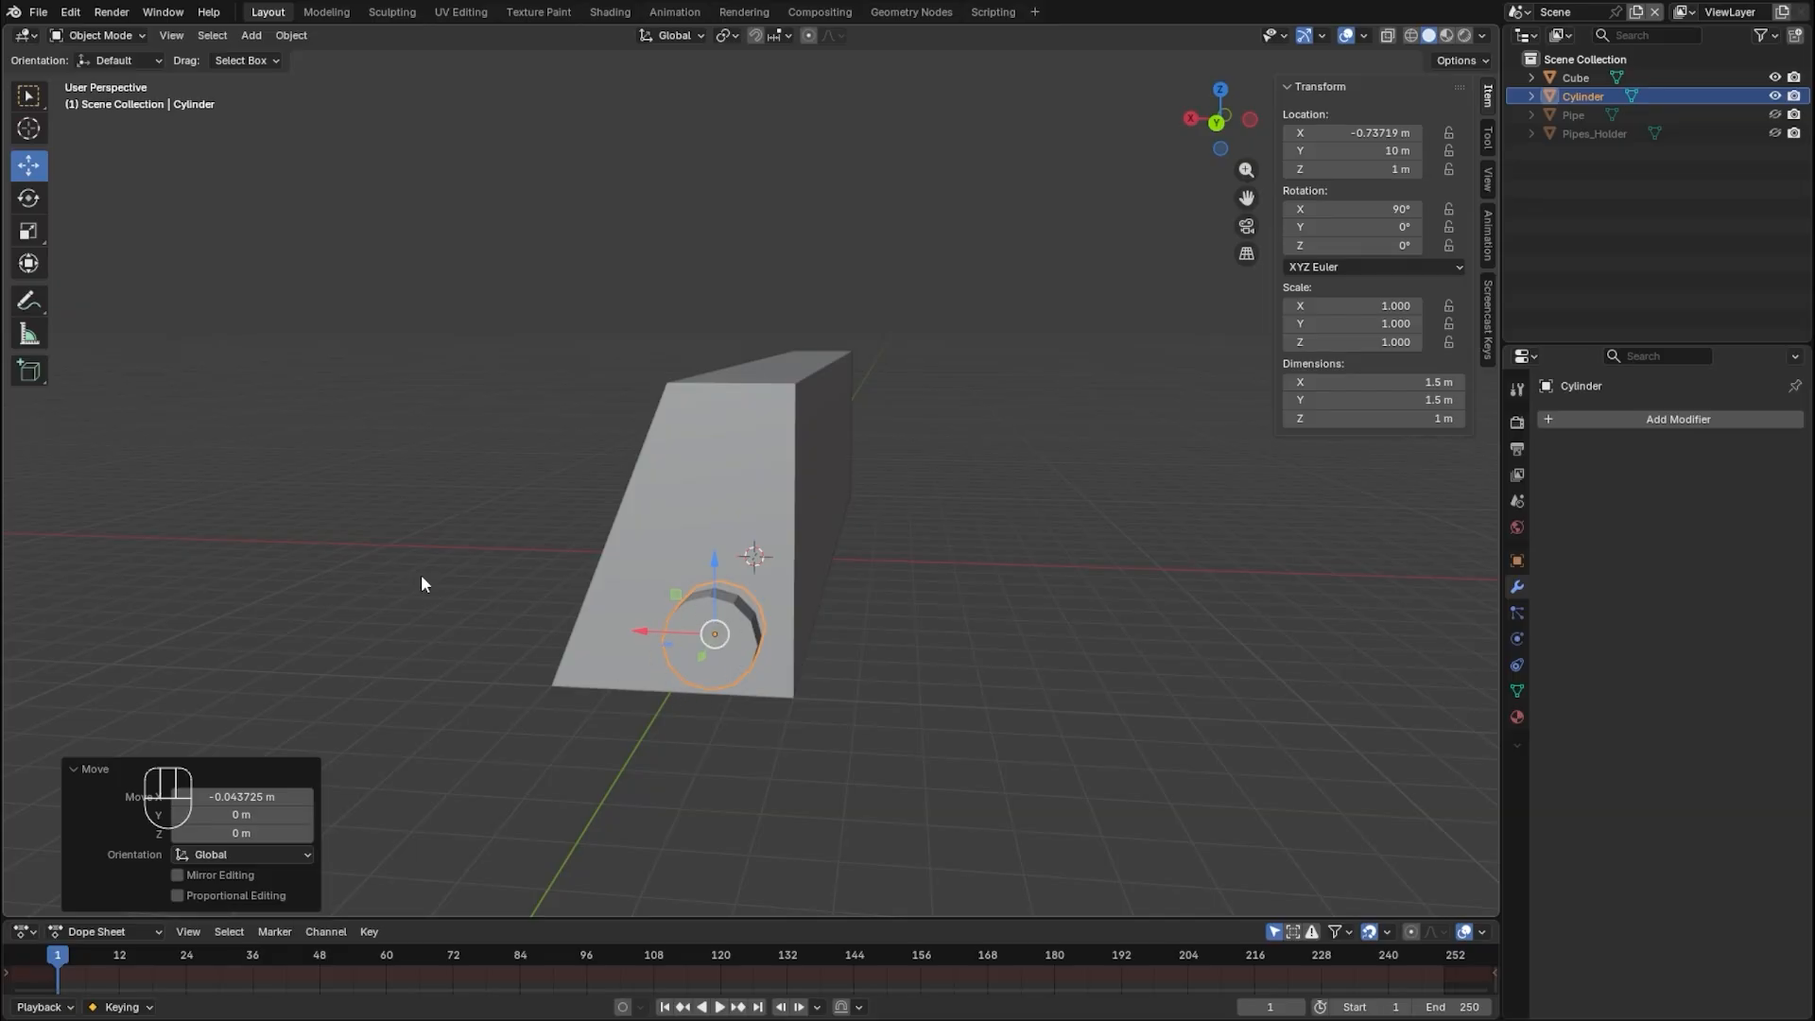
{"action": "key", "text": "t"}
{"action": "key", "text": "t"}
{"action": "left_click", "coordinate": [29, 199]}
{"action": "left_click", "coordinate": [30, 165]}
- Select the long box and enable Backface Culling in the viewport shading
{"action": "left_click", "coordinate": [701, 476]}
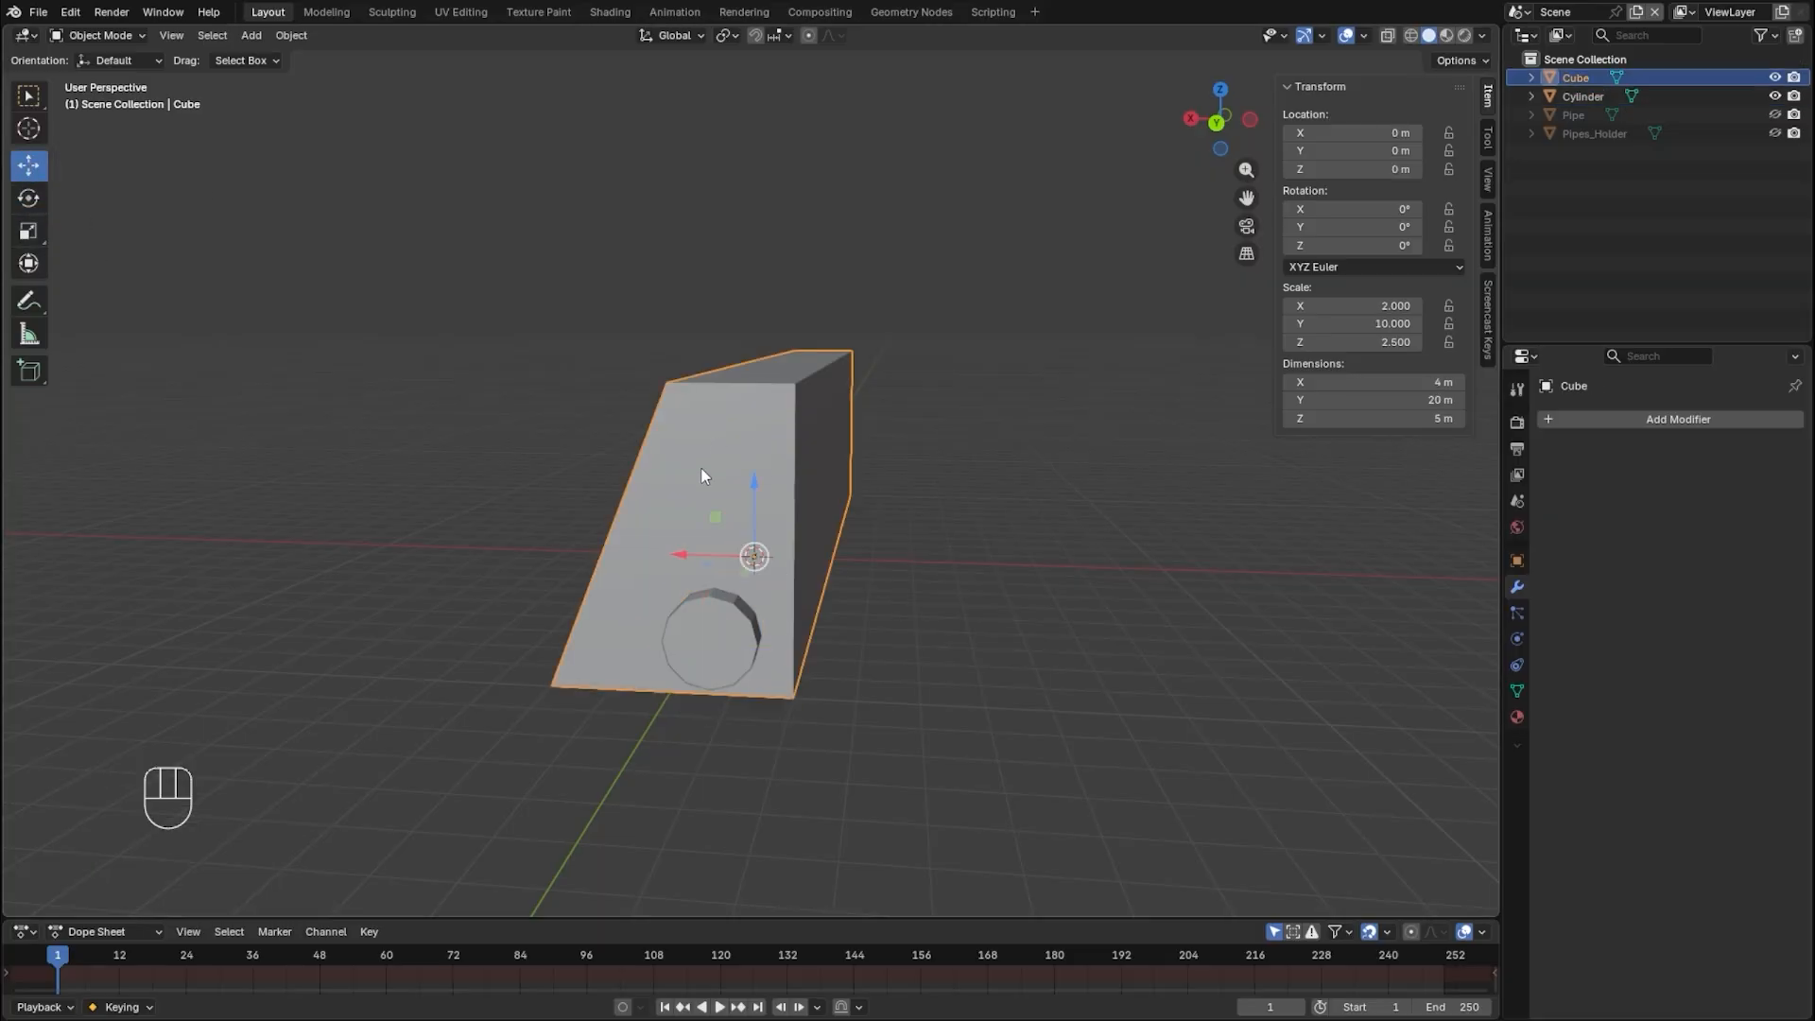
{"action": "left_click", "coordinate": [1481, 36]}
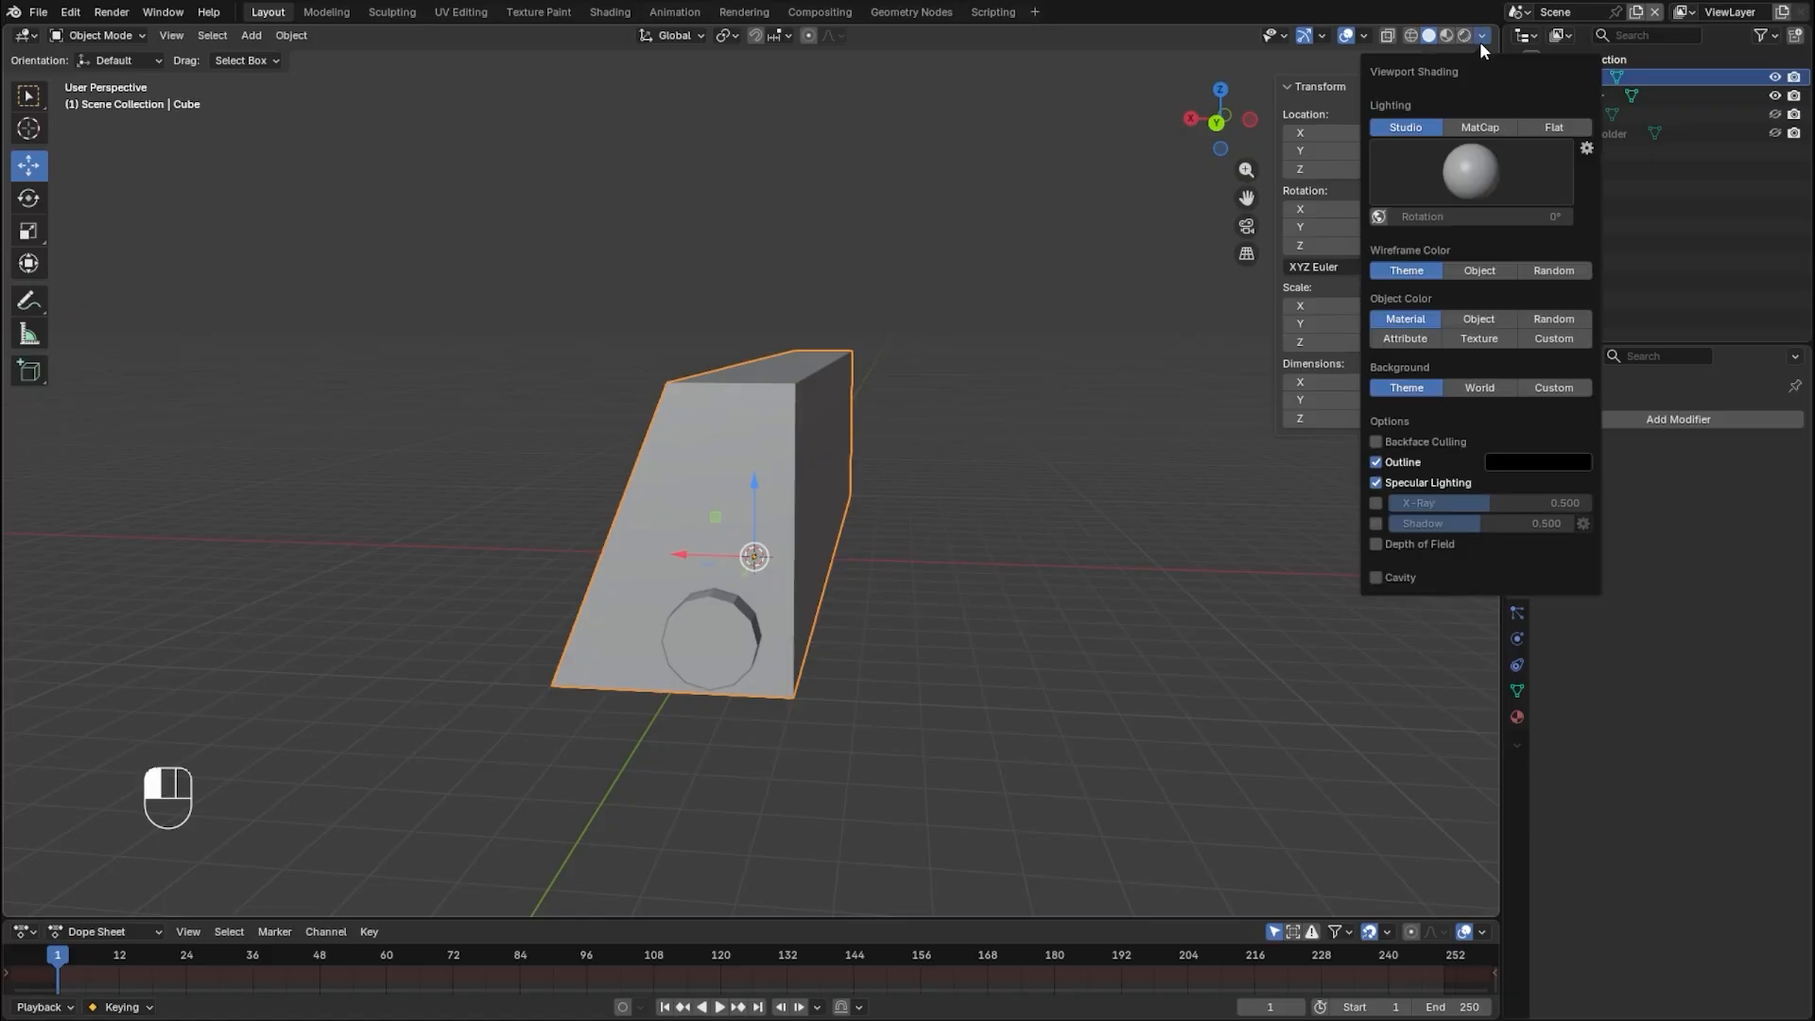
{"action": "left_click", "coordinate": [1430, 440]}
{"action": "mouse_move", "coordinate": [527, 563]}
{"action": "middle_mouse_down"}
{"action": "mouse_move", "coordinate": [616, 579]}
{"action": "mouse_move", "coordinate": [899, 532]}
{"action": "middle_mouse_up"}
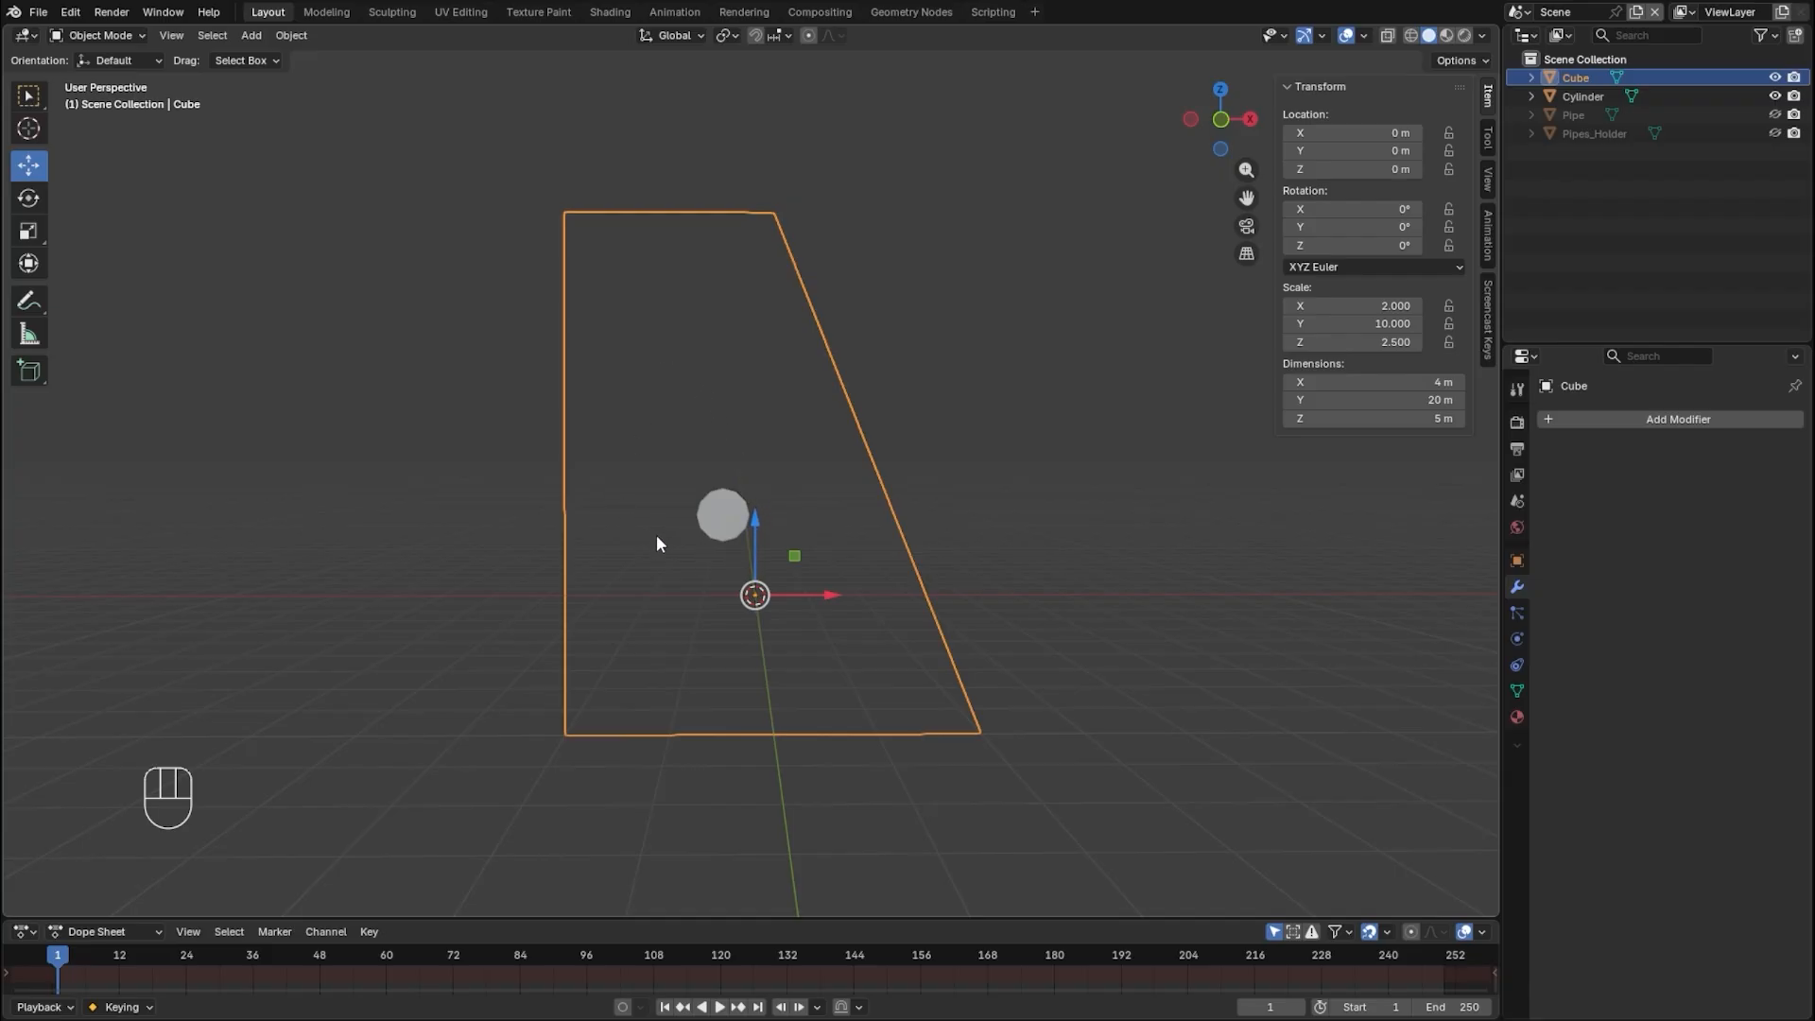
- Enter Edit Mode on the box and display its face normals at a size of 0.91
{"action": "key", "text": "Tab"}
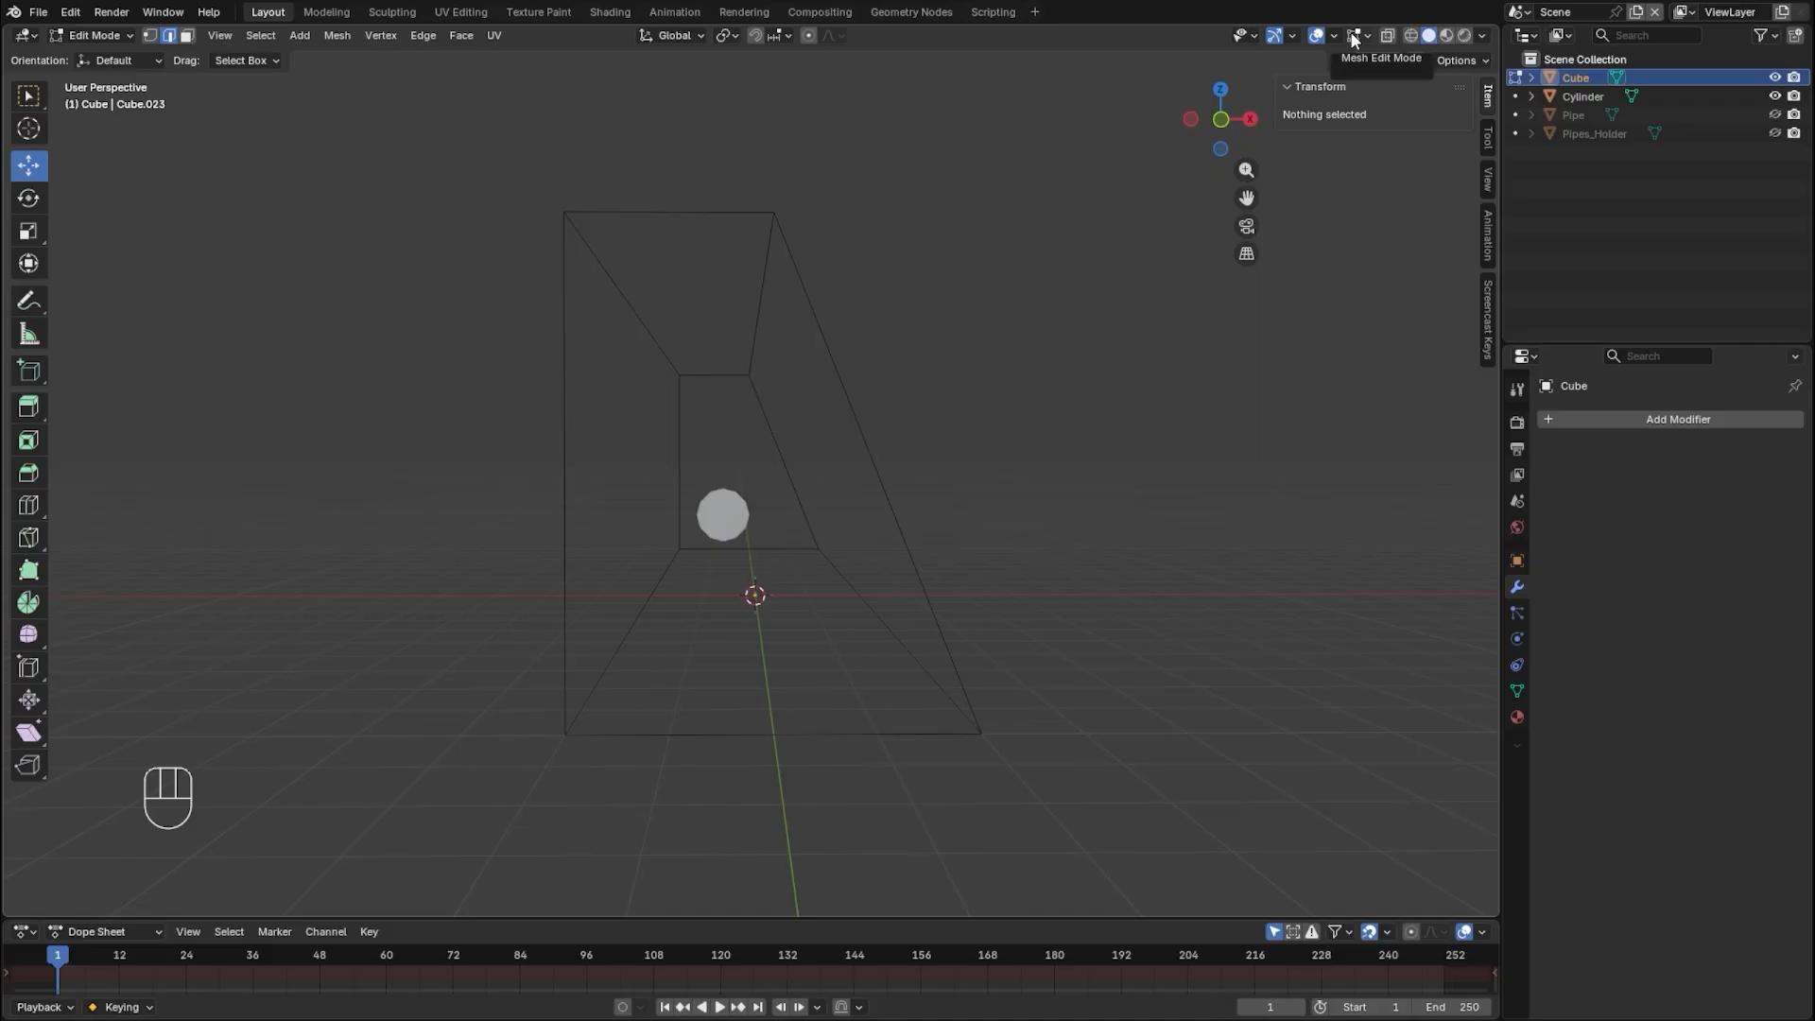
{"action": "left_click", "coordinate": [1352, 35]}
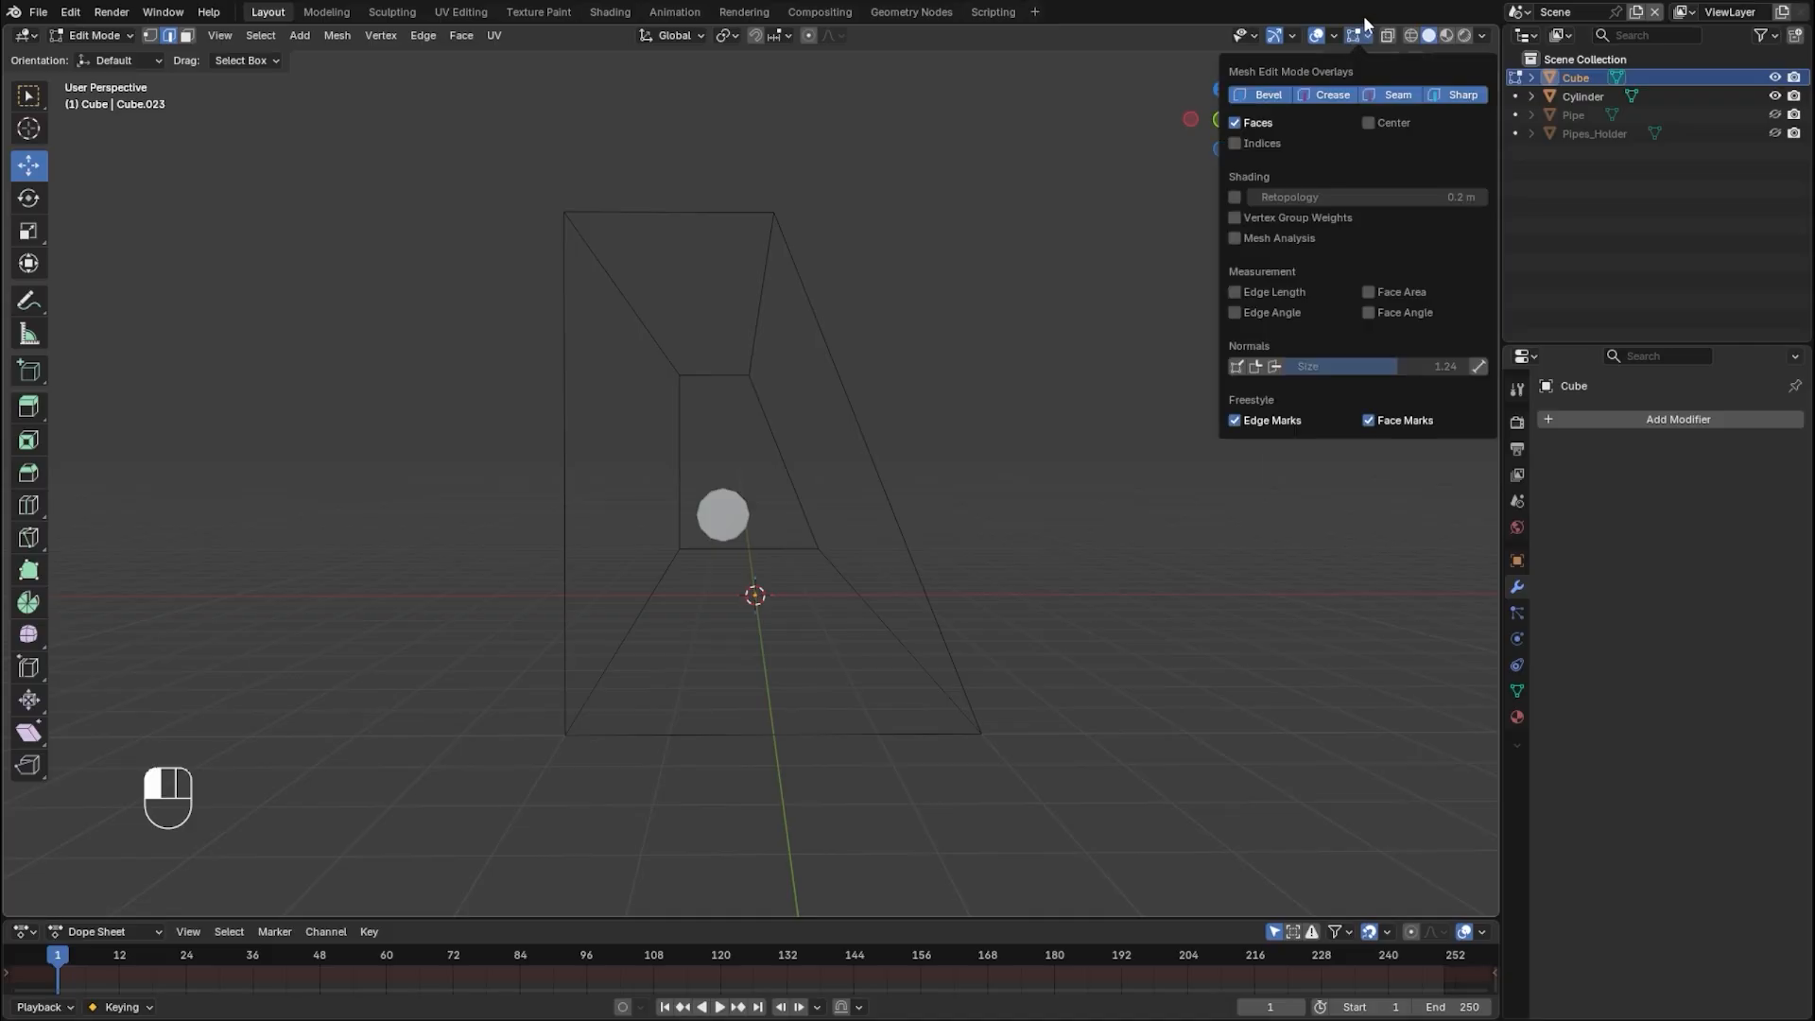
{"action": "mouse_move", "coordinate": [1333, 35]}
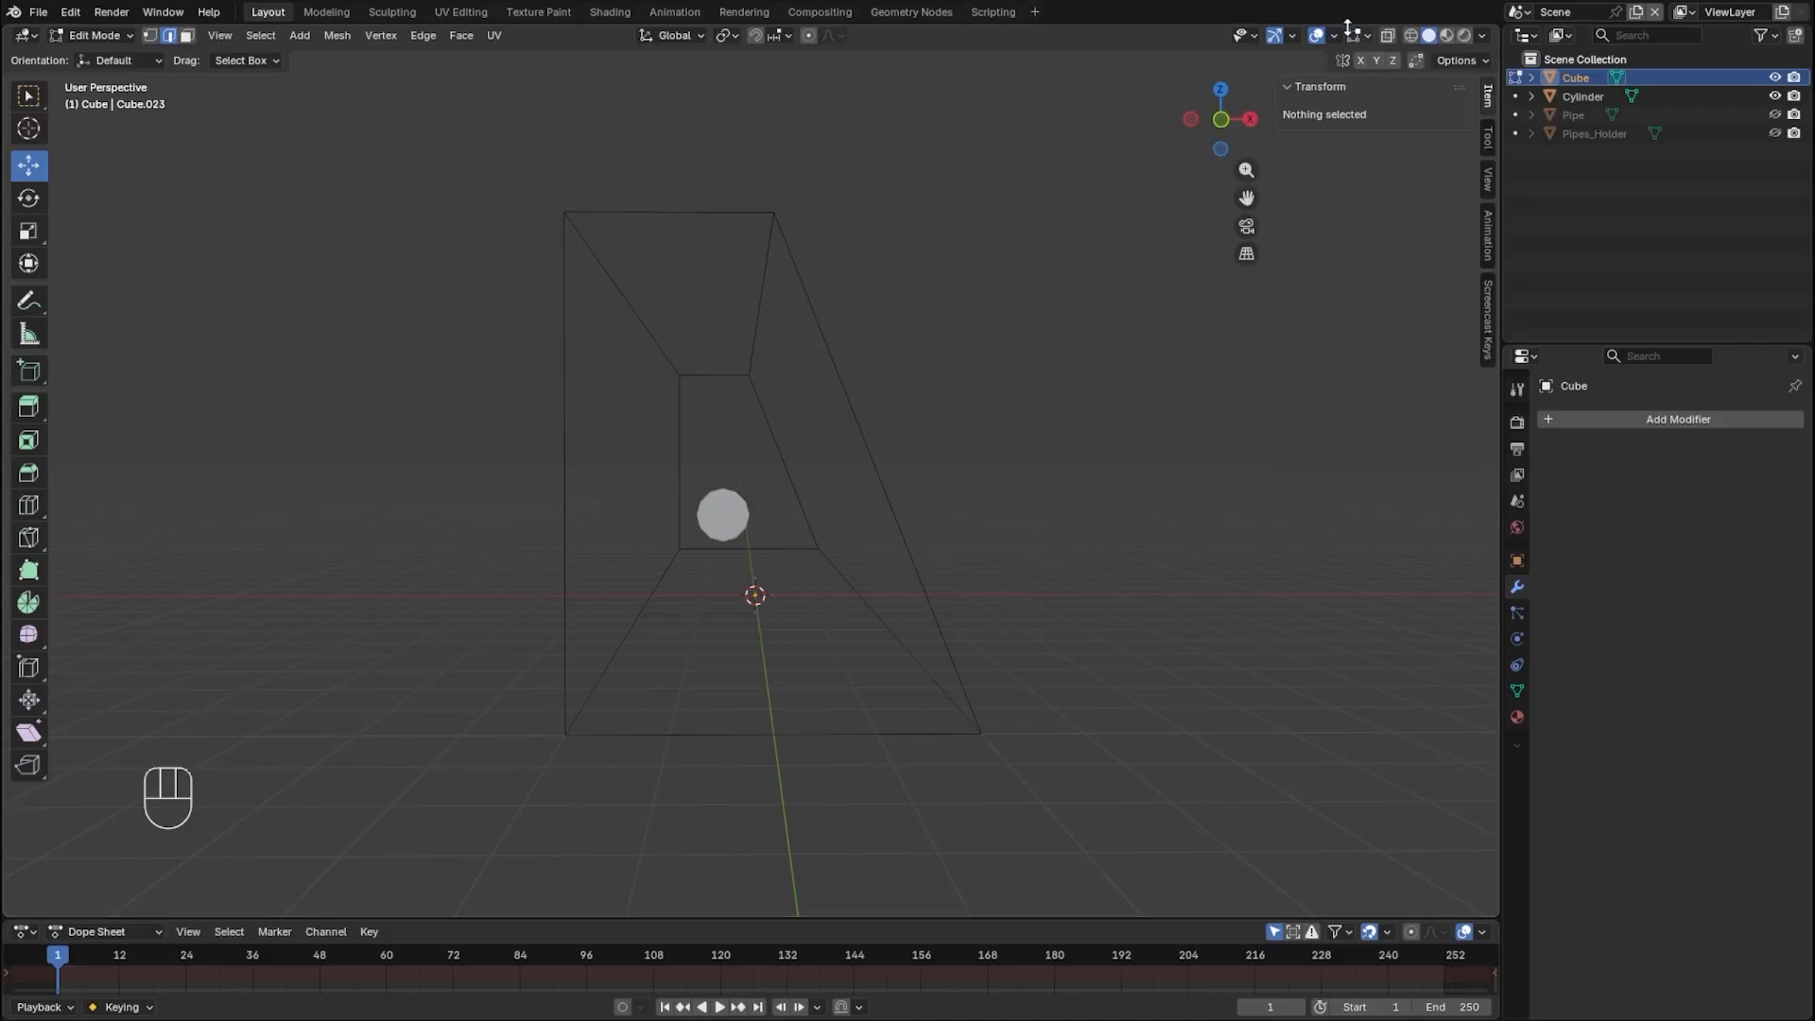
{"action": "left_click", "coordinate": [1356, 35]}
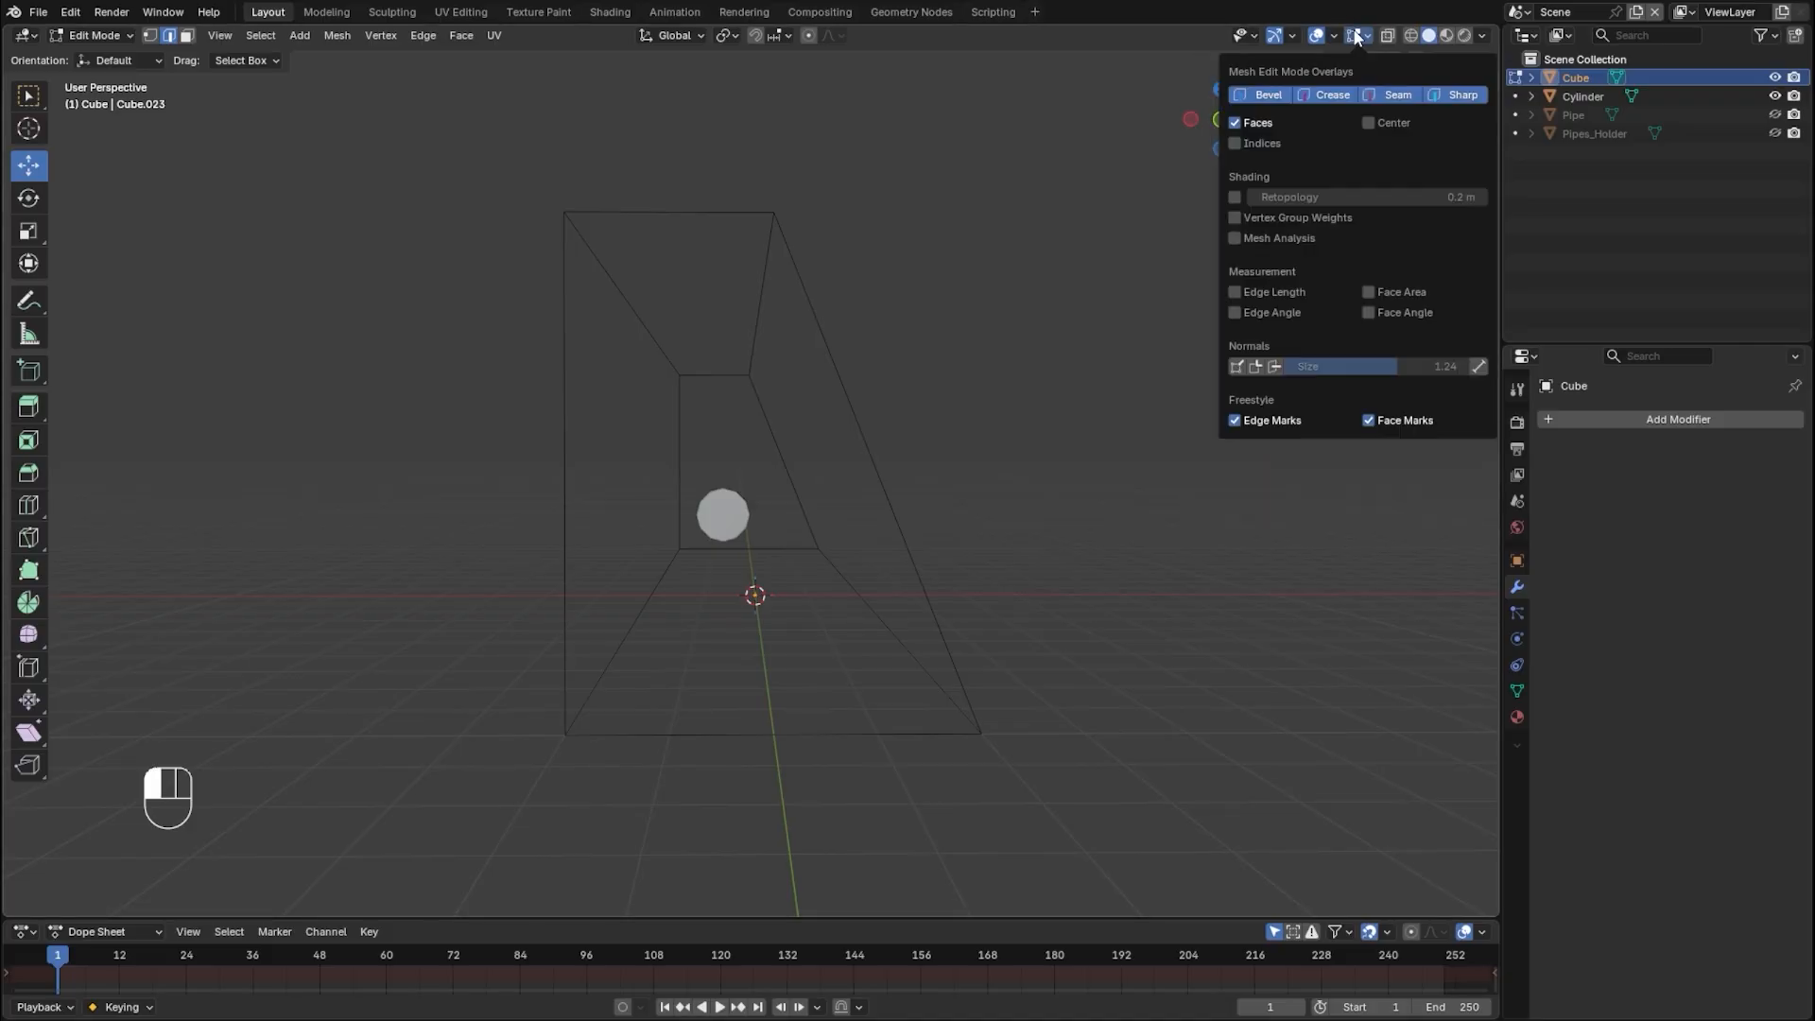
{"action": "left_click", "coordinate": [1274, 365]}
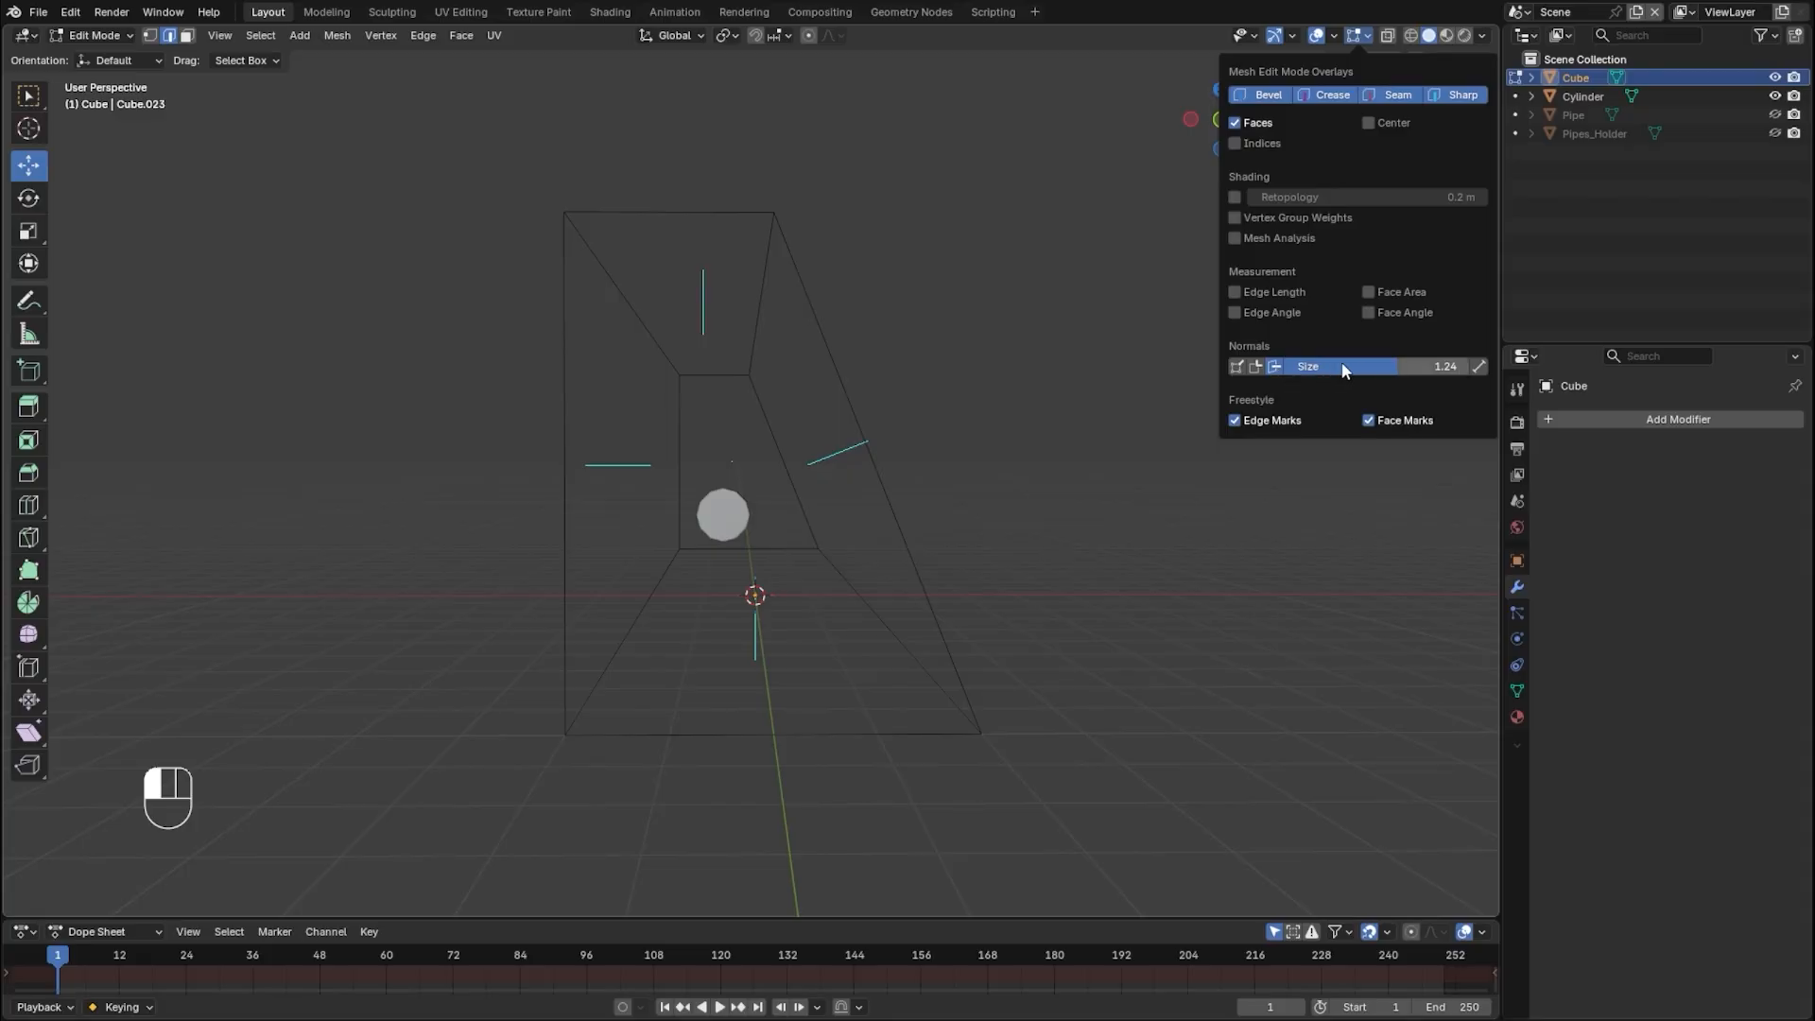
{"action": "mouse_move", "coordinate": [1347, 369]}
{"action": "left_mouse_down"}
{"action": "mouse_move", "coordinate": [1277, 369]}
{"action": "mouse_move", "coordinate": [1314, 369]}
{"action": "left_mouse_up"}
- Select all of the box's geometry and flip its normals so the faces point toward the interior
{"action": "middle_click_drag", "start_coordinate": [662, 388], "coordinate": [891, 438]}
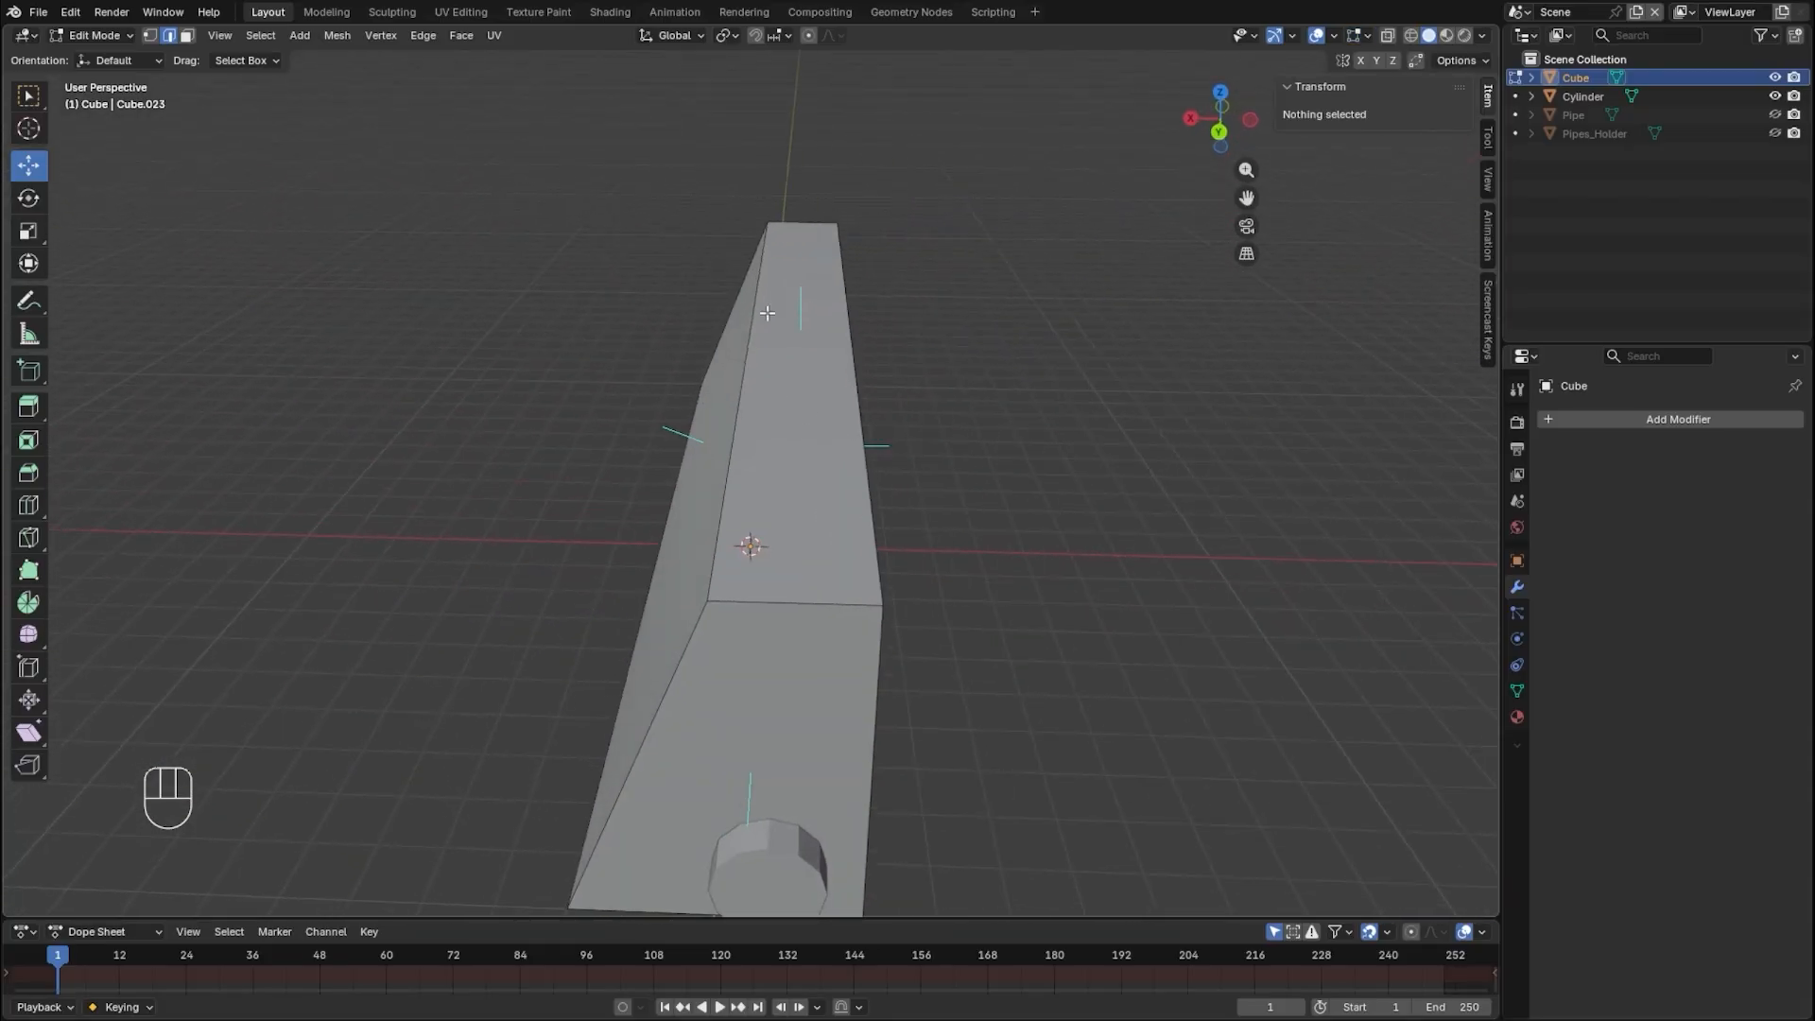
{"action": "middle_click_drag", "start_coordinate": [768, 315], "coordinate": [713, 593]}
{"action": "middle_click_drag", "start_coordinate": [757, 496], "coordinate": [1018, 547]}
{"action": "scroll", "coordinate": [1172, 464], "scroll_direction": "down", "scroll_amount": 3}
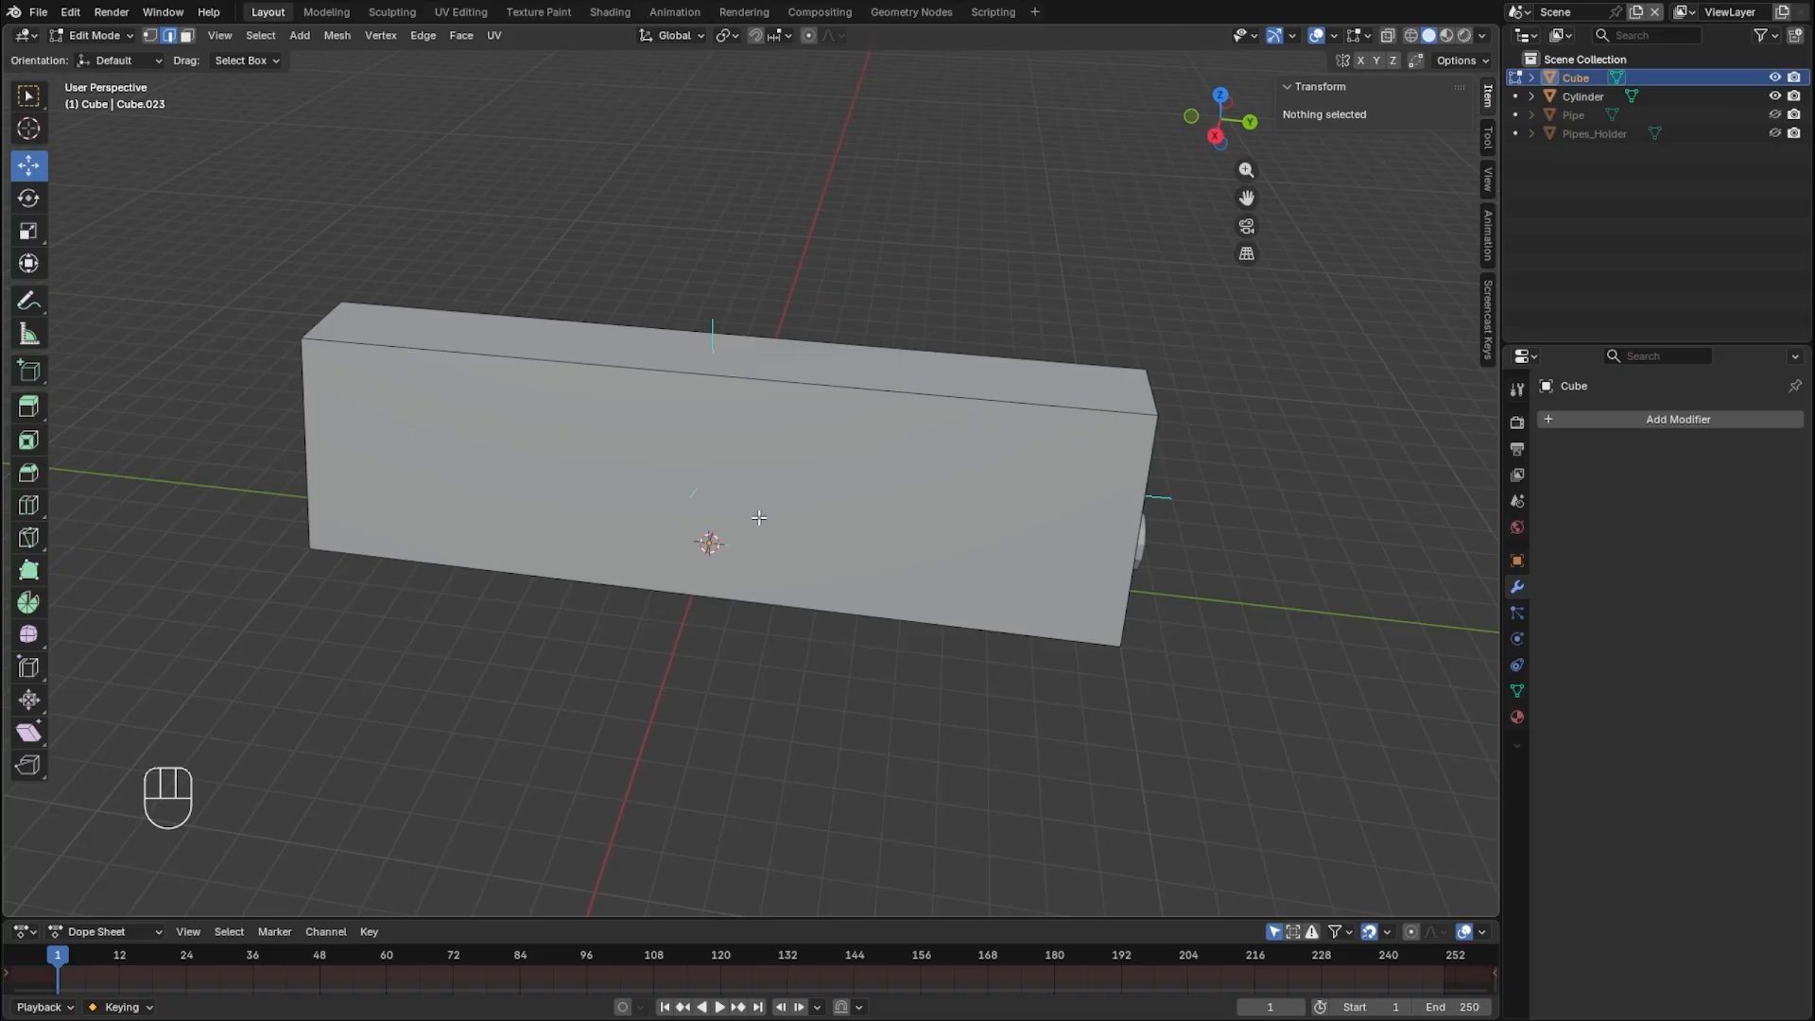
{"action": "middle_click_drag", "start_coordinate": [626, 539], "coordinate": [1119, 527]}
{"action": "middle_click_drag", "start_coordinate": [954, 534], "coordinate": [802, 473]}
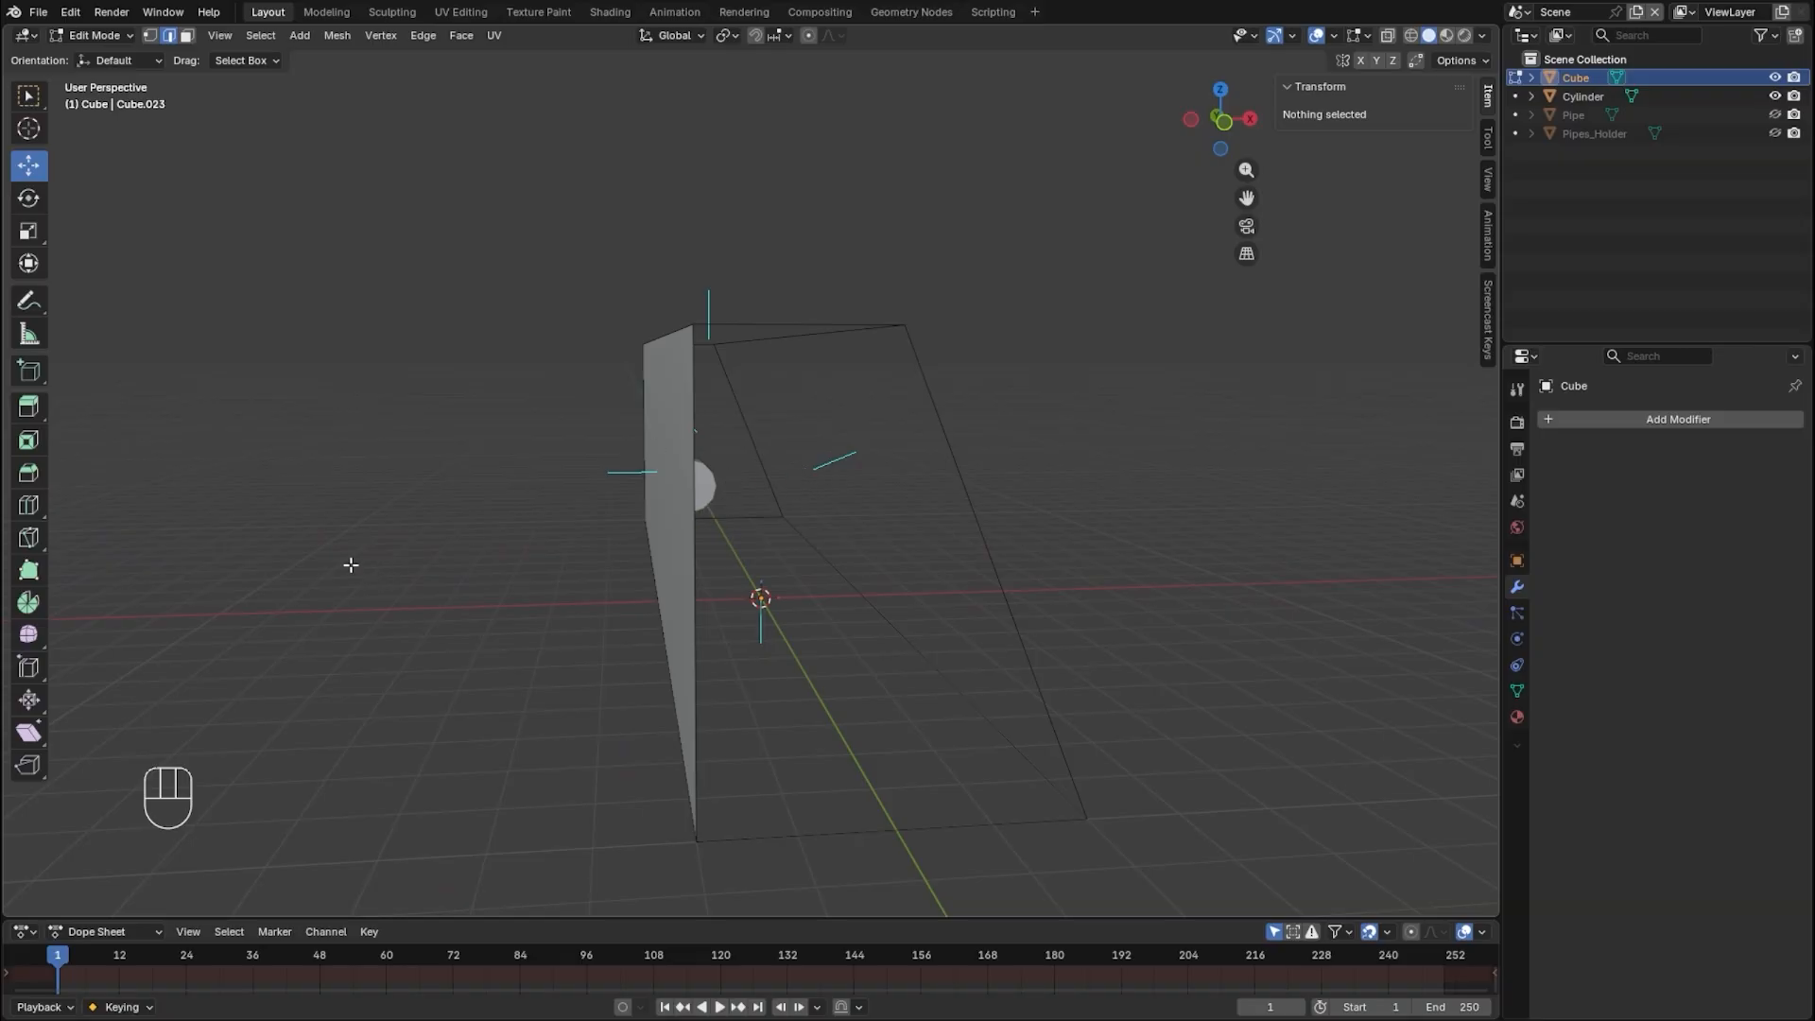
{"action": "key", "text": "a"}
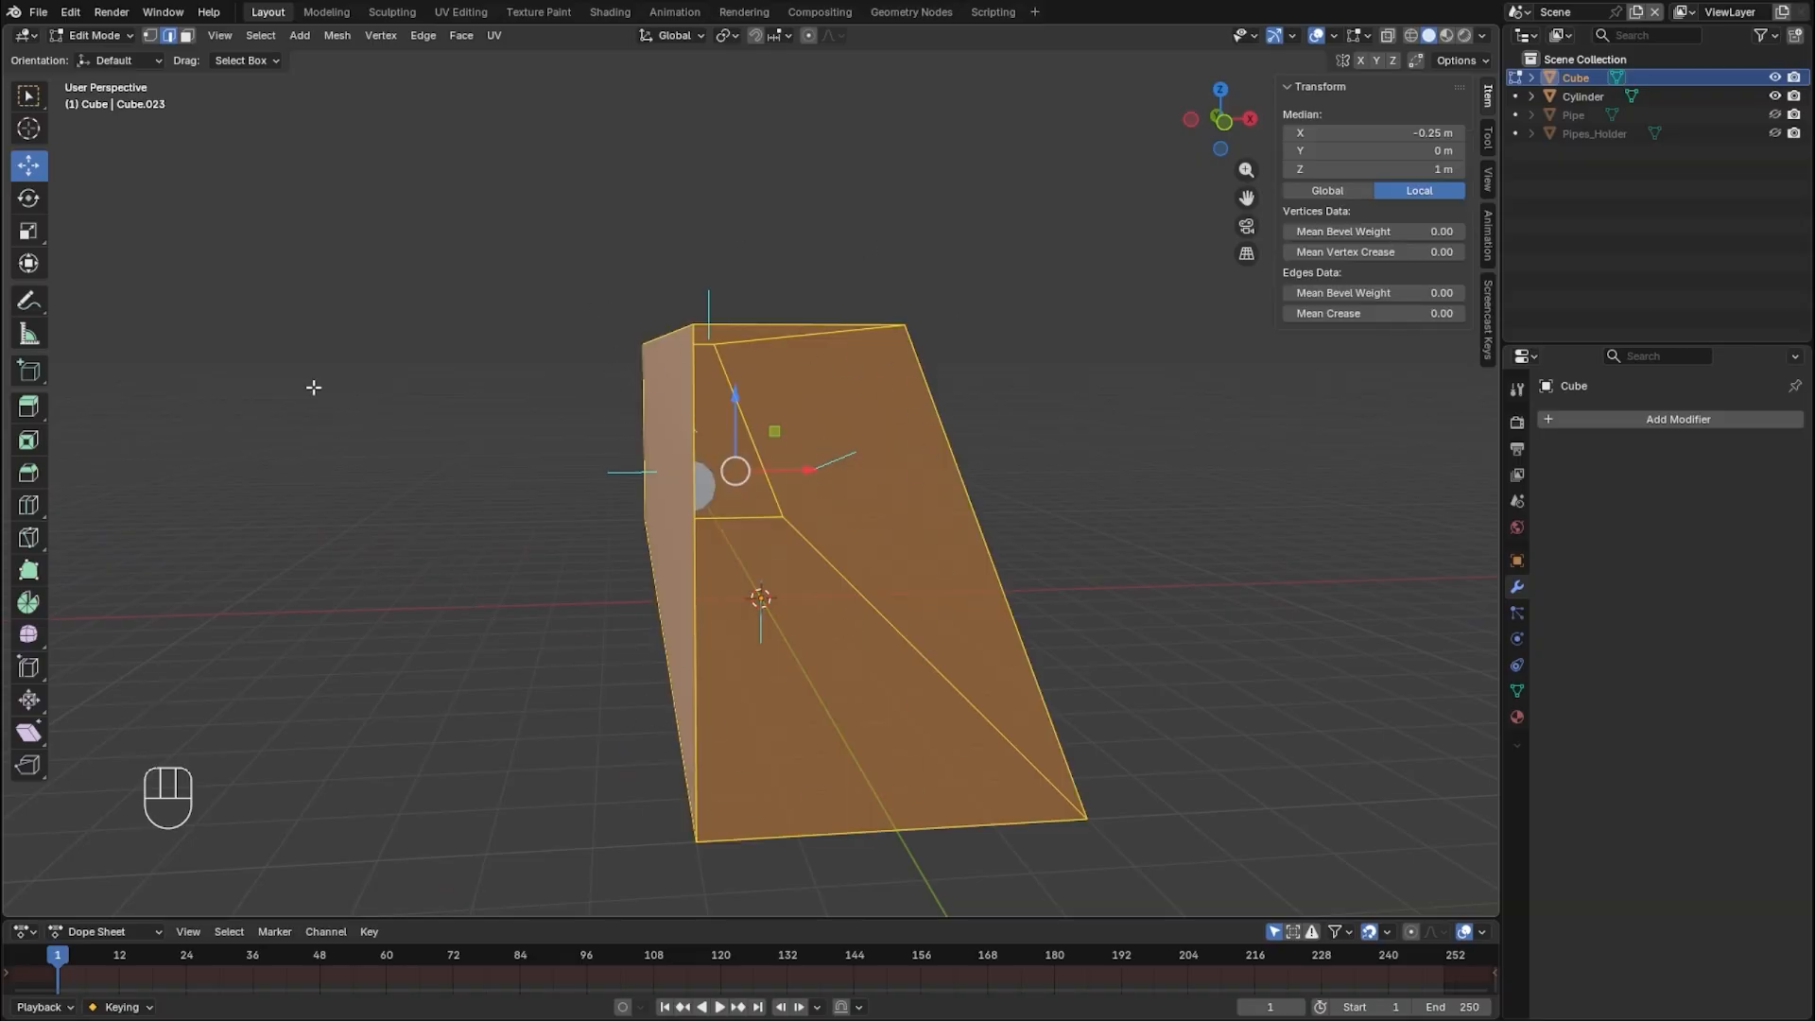
{"action": "left_click", "coordinate": [341, 35]}
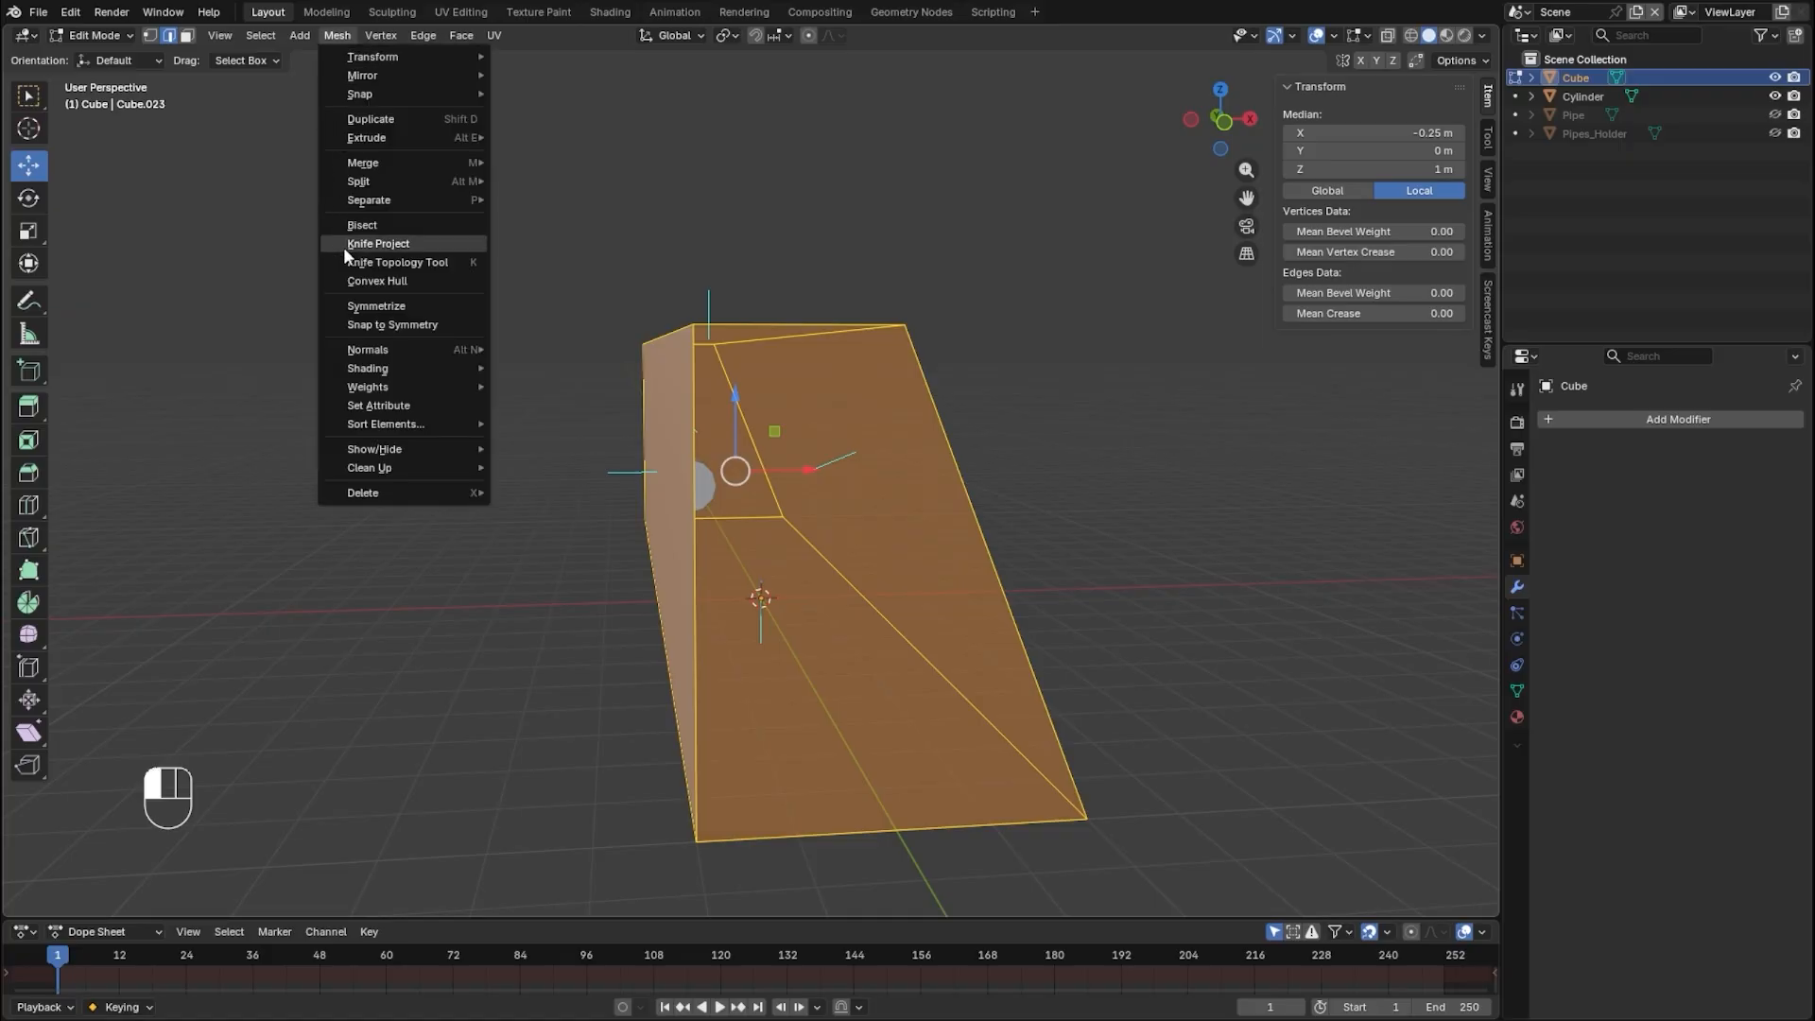
{"action": "mouse_move", "coordinate": [370, 359]}
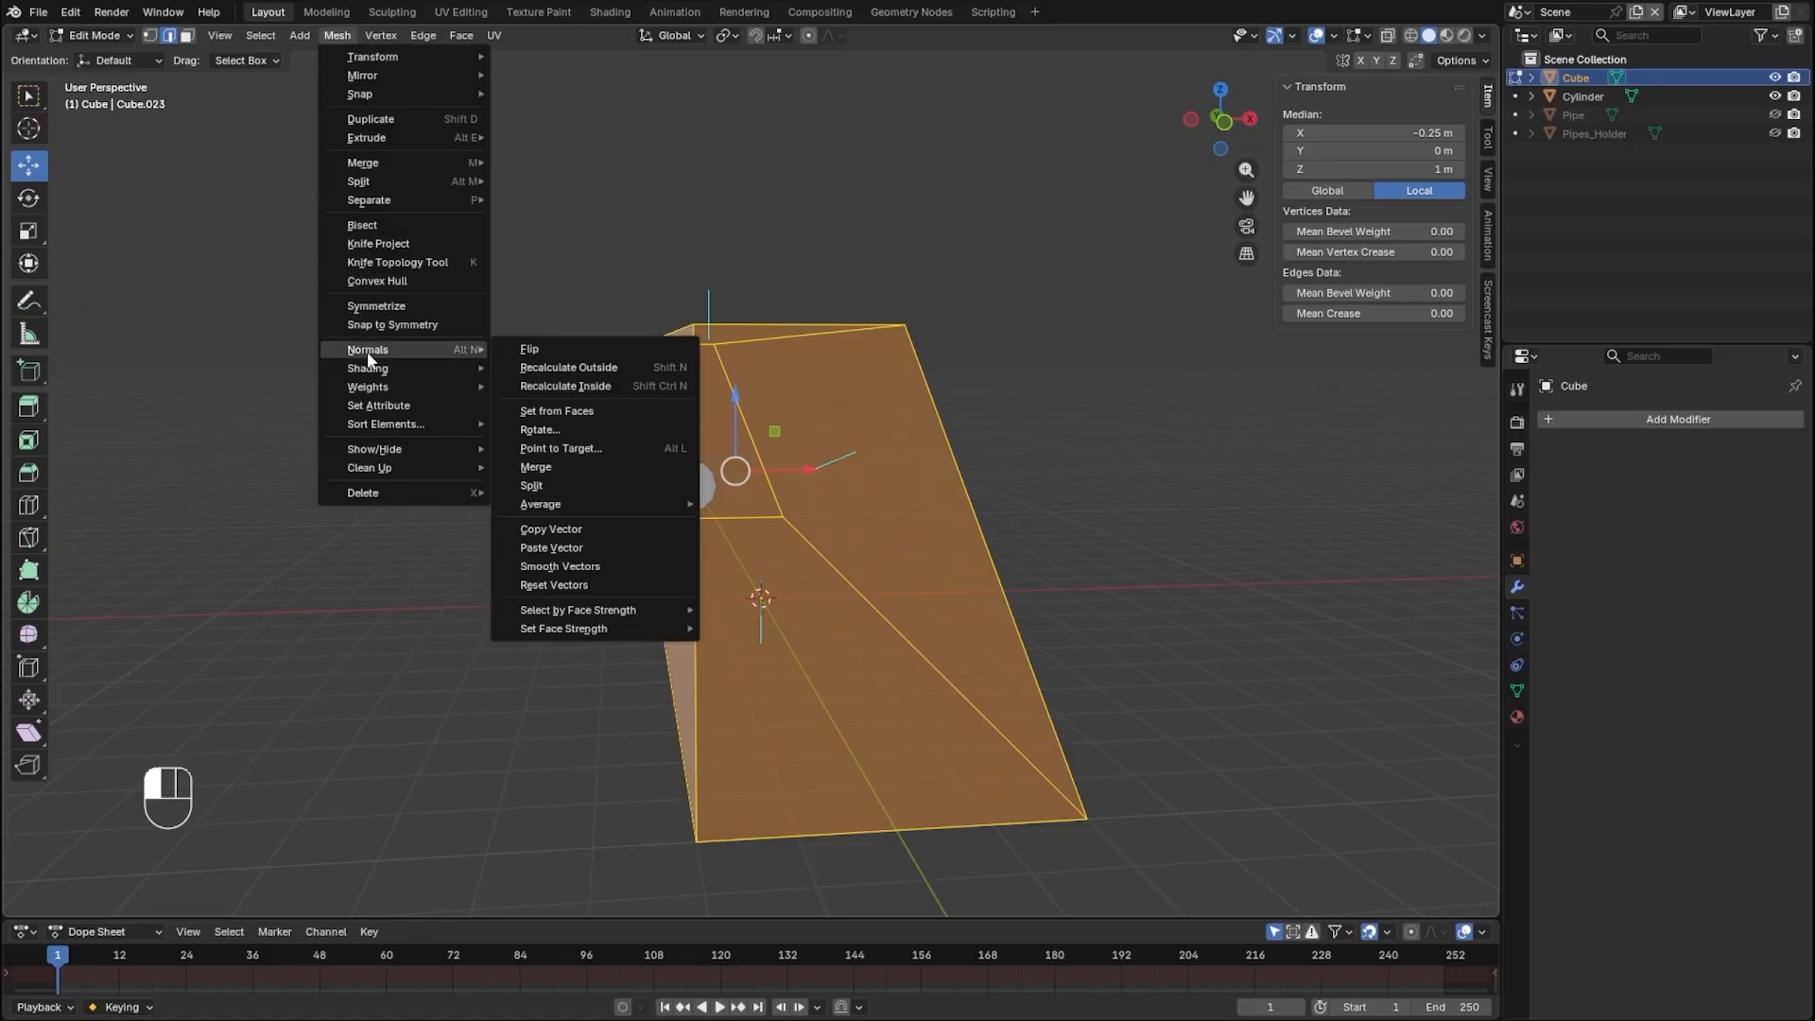
{"action": "left_click", "coordinate": [527, 349]}
{"action": "middle_click_drag", "start_coordinate": [528, 350], "coordinate": [671, 539]}
{"action": "scroll", "coordinate": [671, 540], "scroll_direction": "up", "scroll_amount": 5}
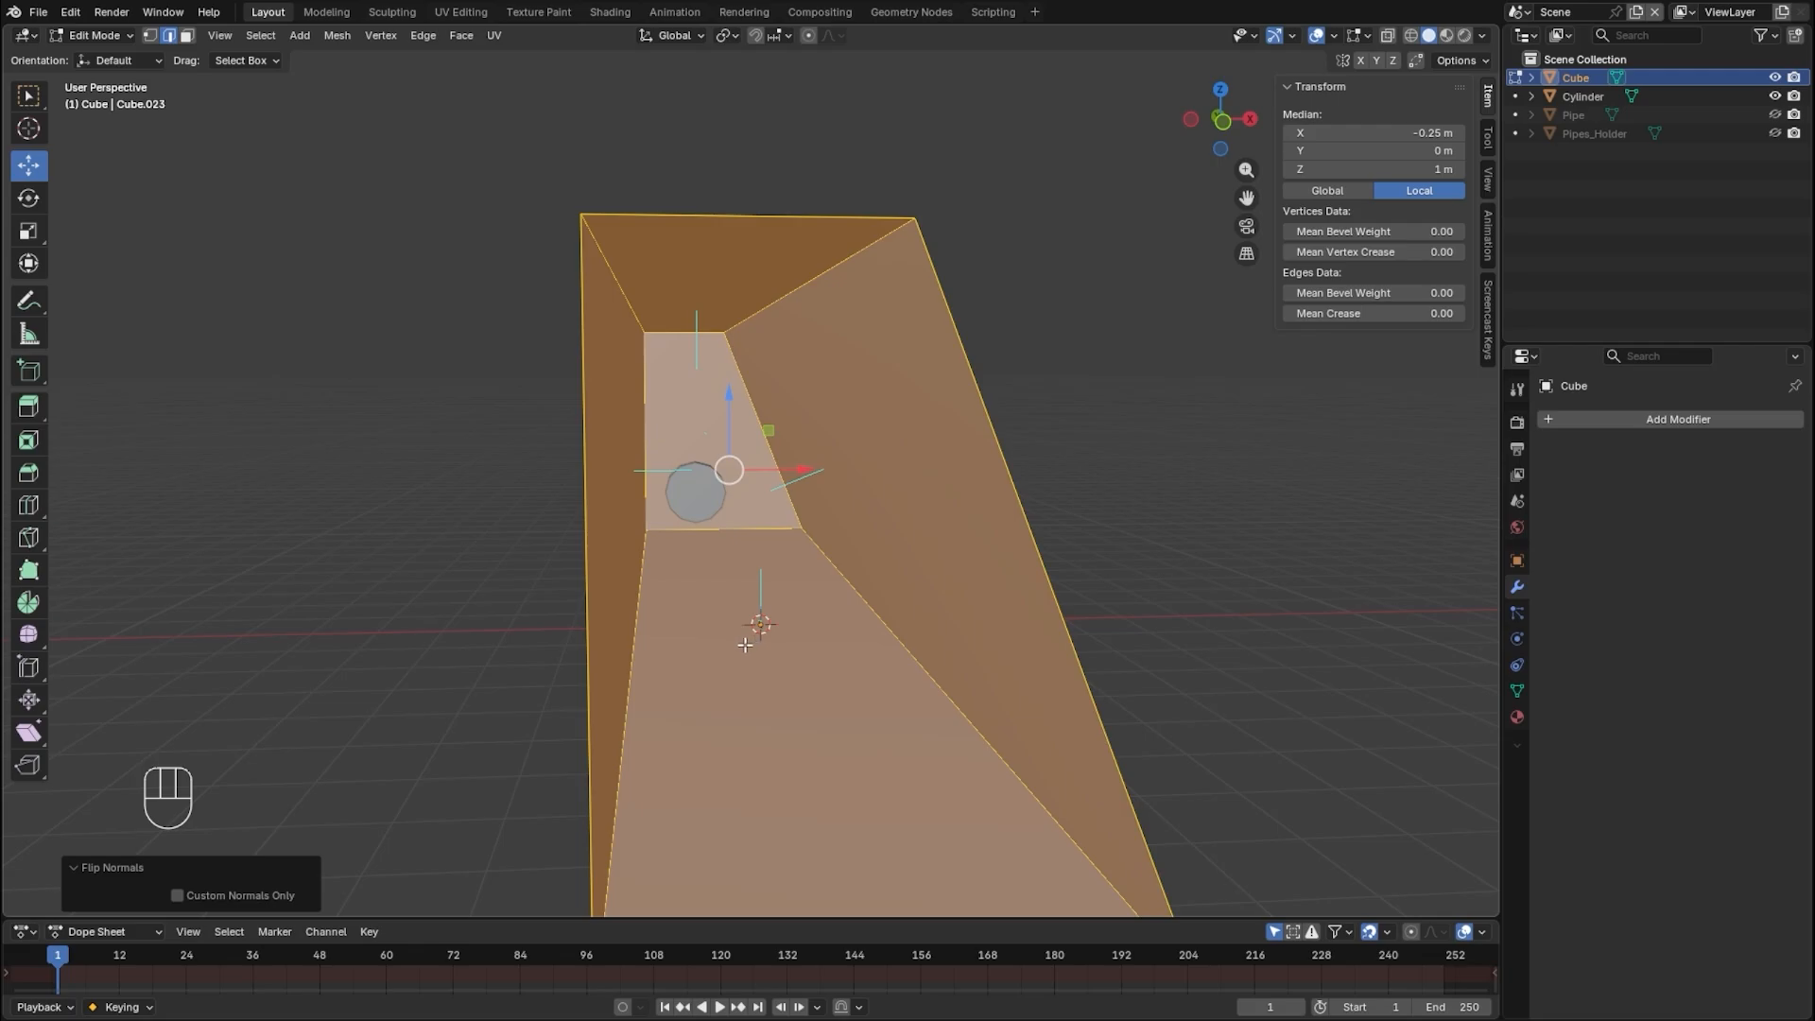
- Turn off the face normals overlay and return the box to Object Mode
{"action": "left_click", "coordinate": [1357, 37]}
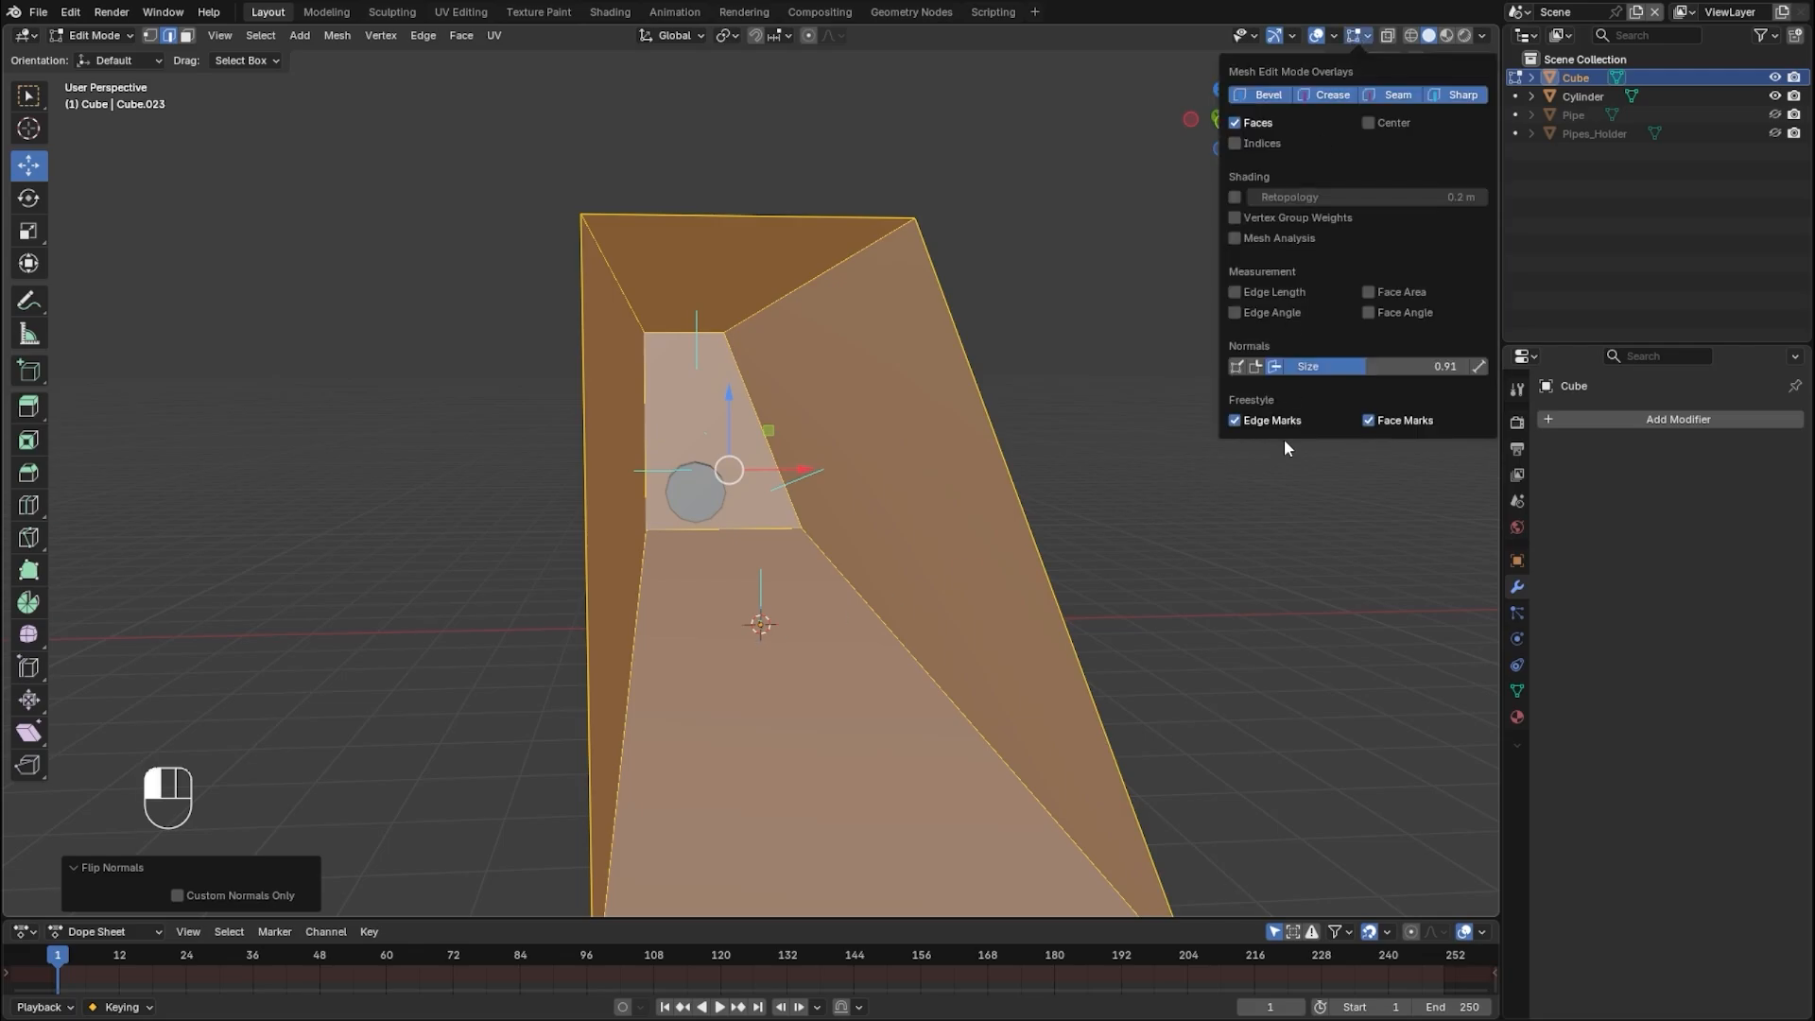
{"action": "left_click", "coordinate": [1275, 365]}
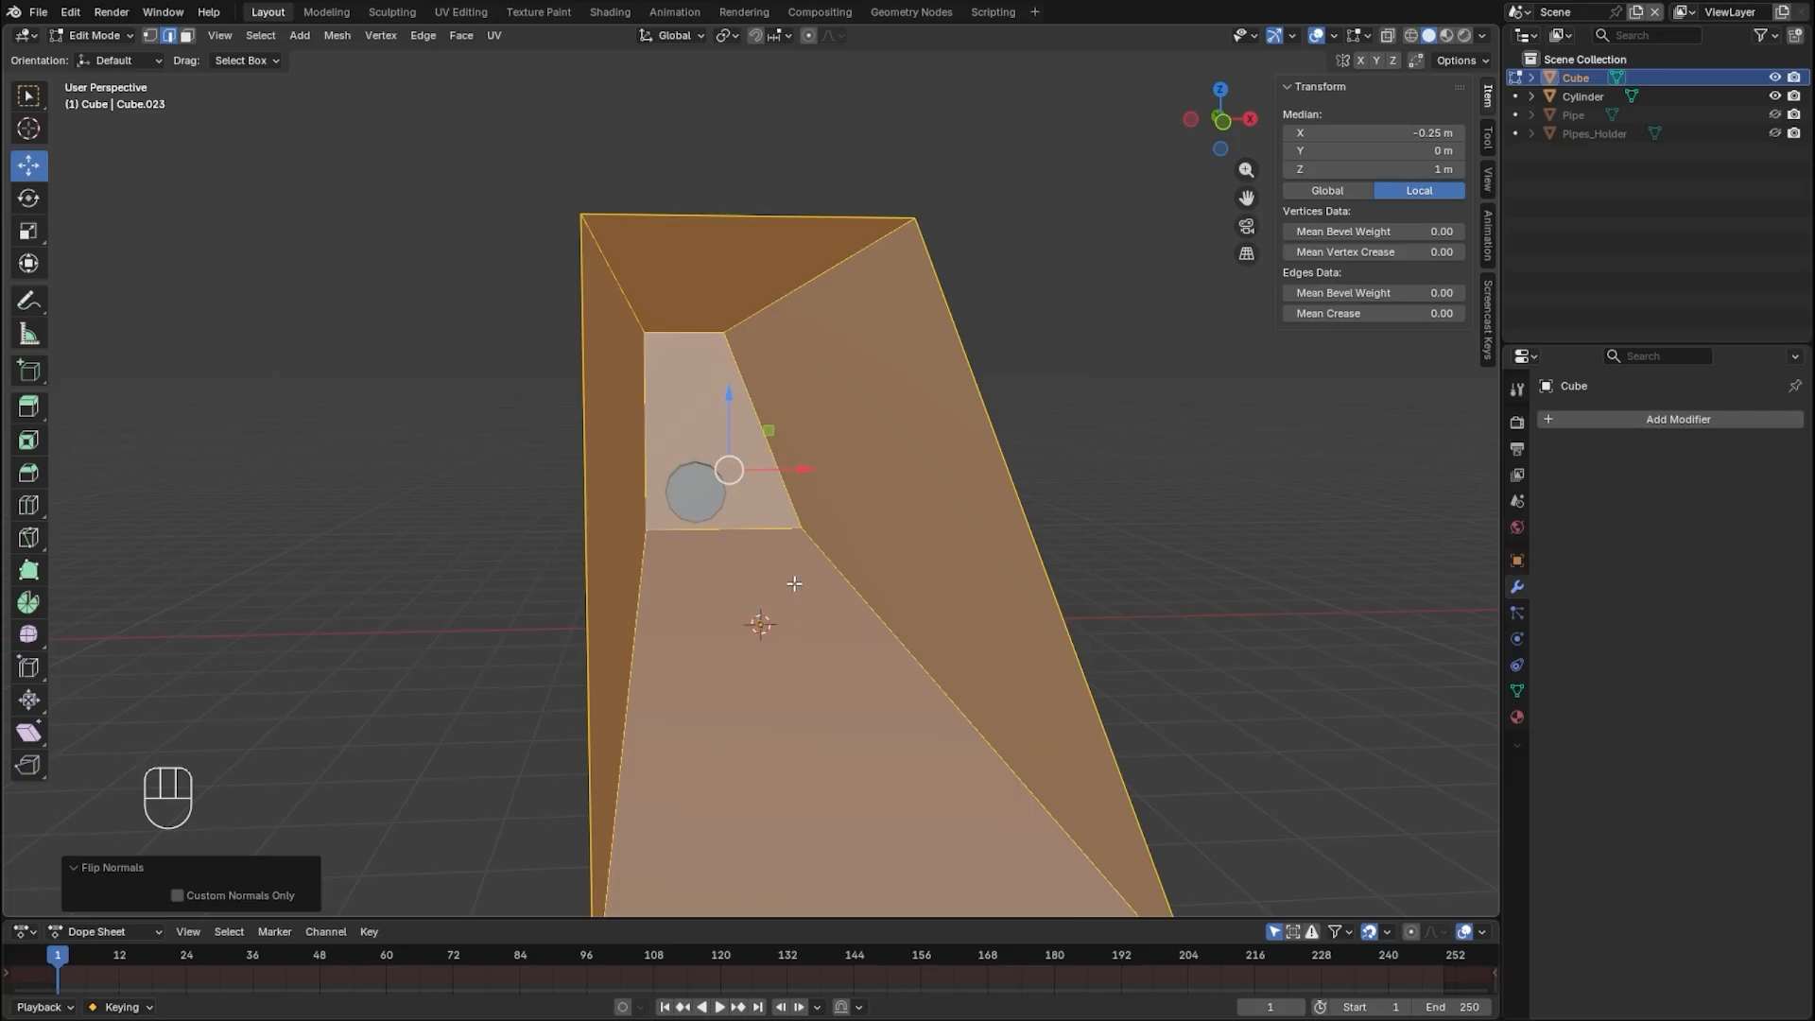
{"action": "key", "text": "Tab"}
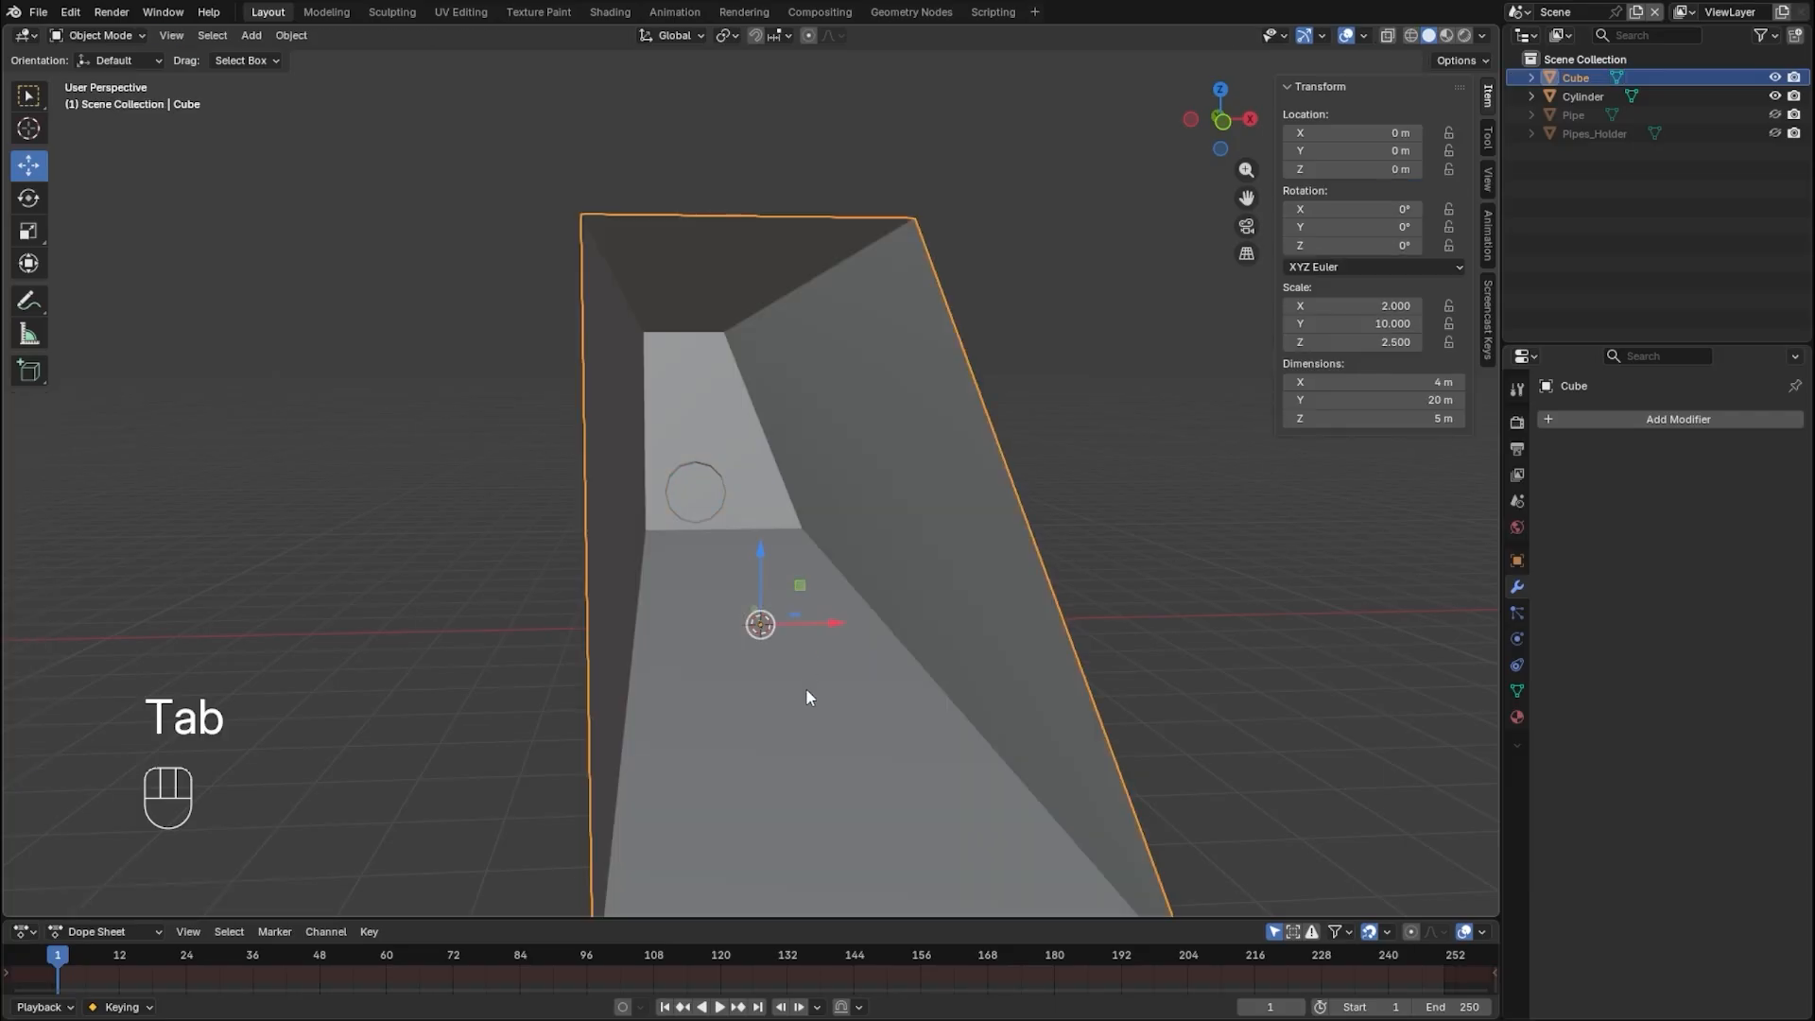
- Add a Boolean modifier in Difference mode to the box with the cylinder as its cutting object
{"action": "scroll", "coordinate": [806, 697], "scroll_direction": "down", "scroll_amount": 4}
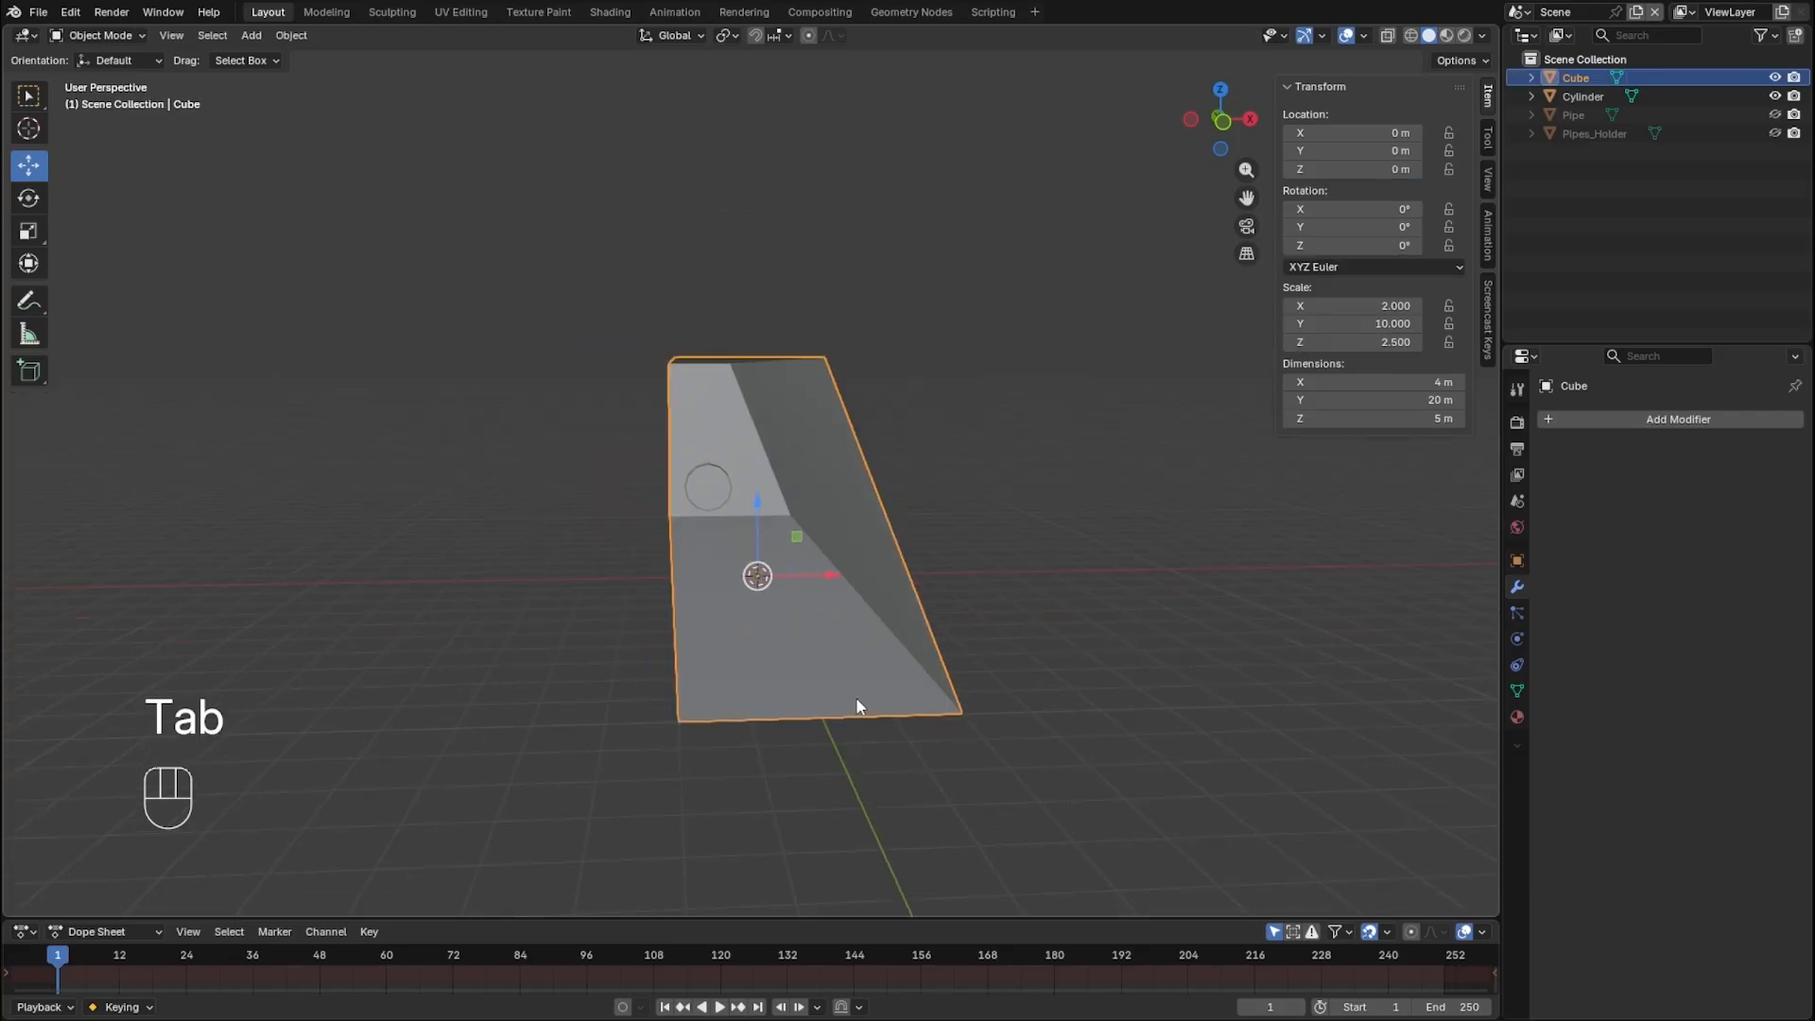
{"action": "scroll", "coordinate": [856, 705], "scroll_direction": "up", "scroll_amount": 6}
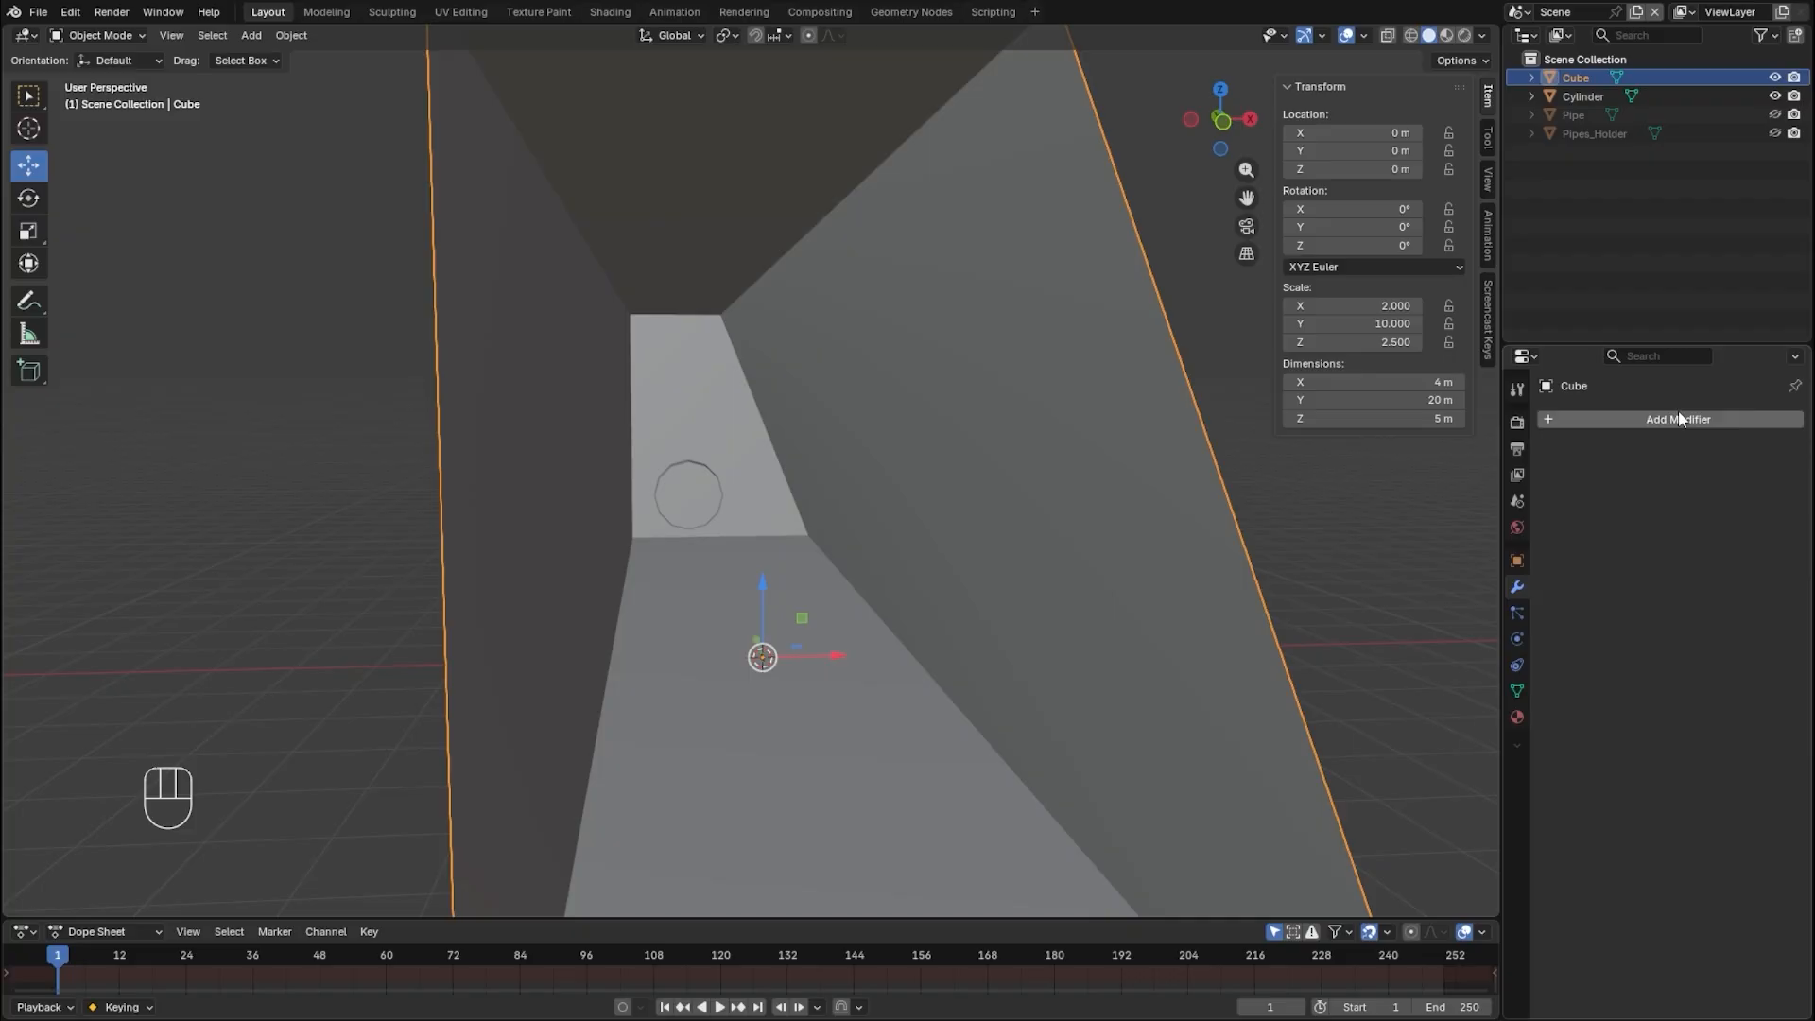
{"action": "left_click", "coordinate": [1612, 425]}
{"action": "mouse_move", "coordinate": [1617, 425]}
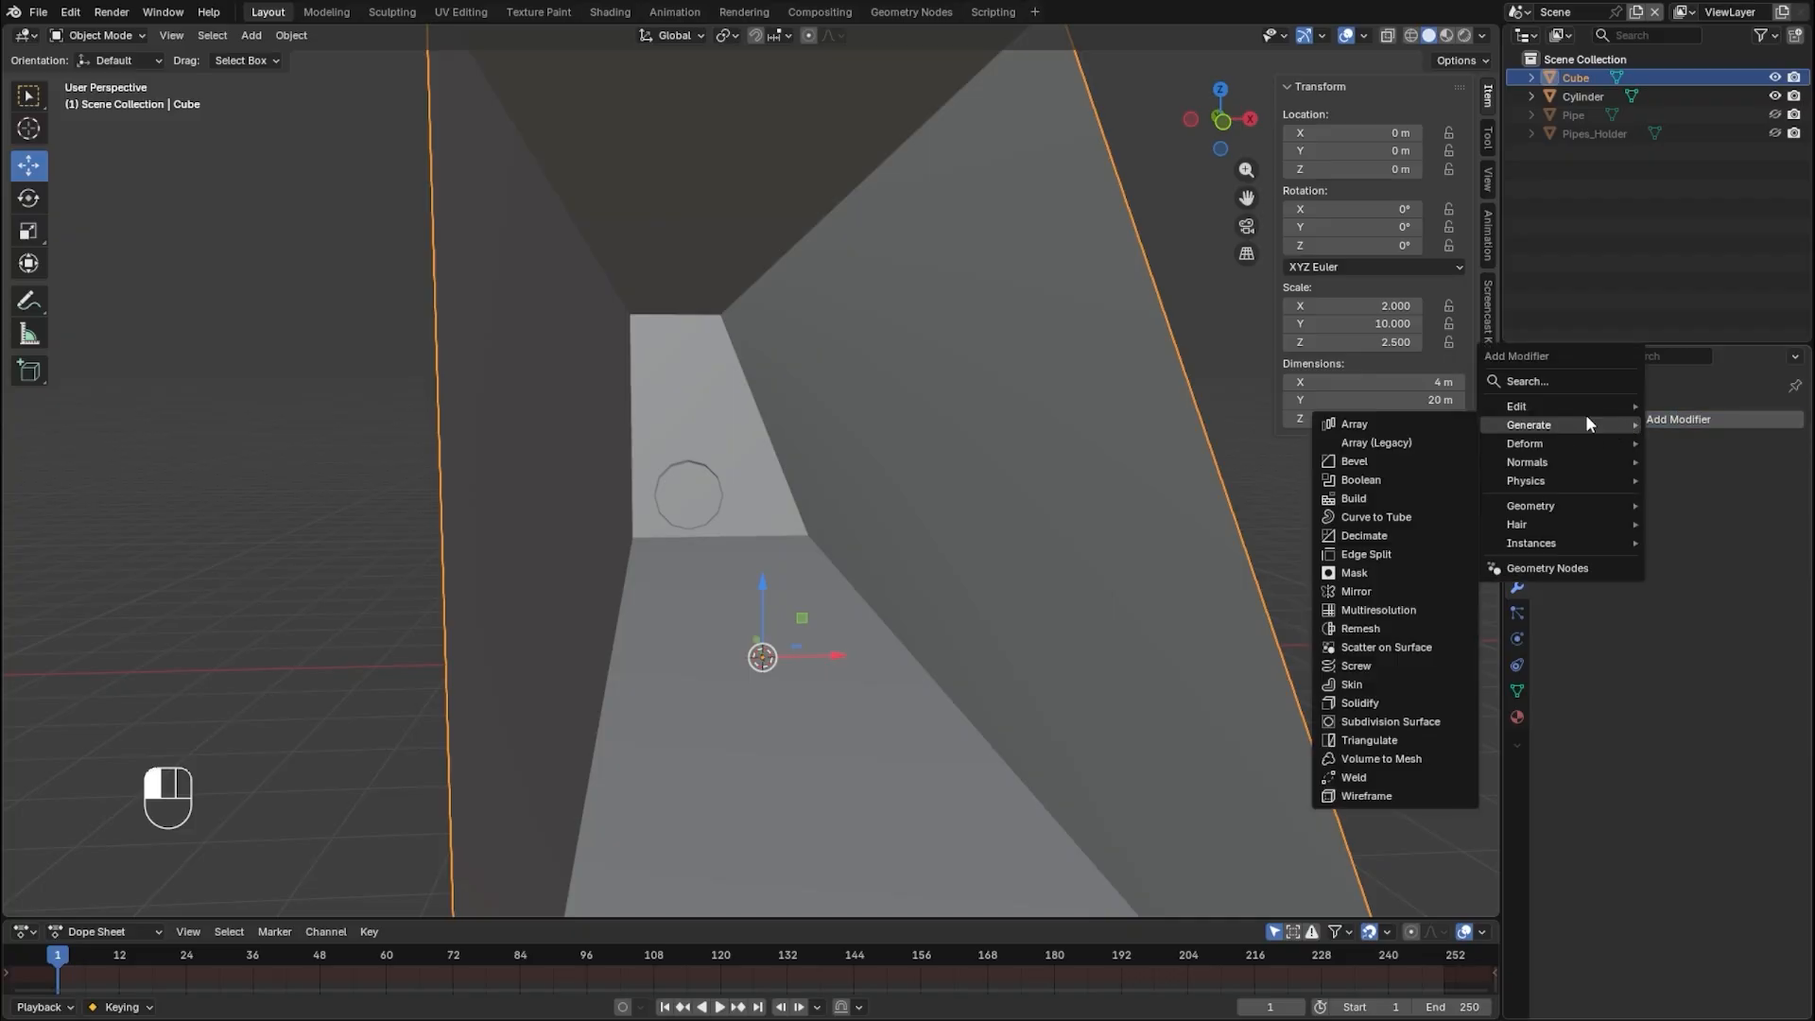
{"action": "left_click", "coordinate": [1385, 481]}
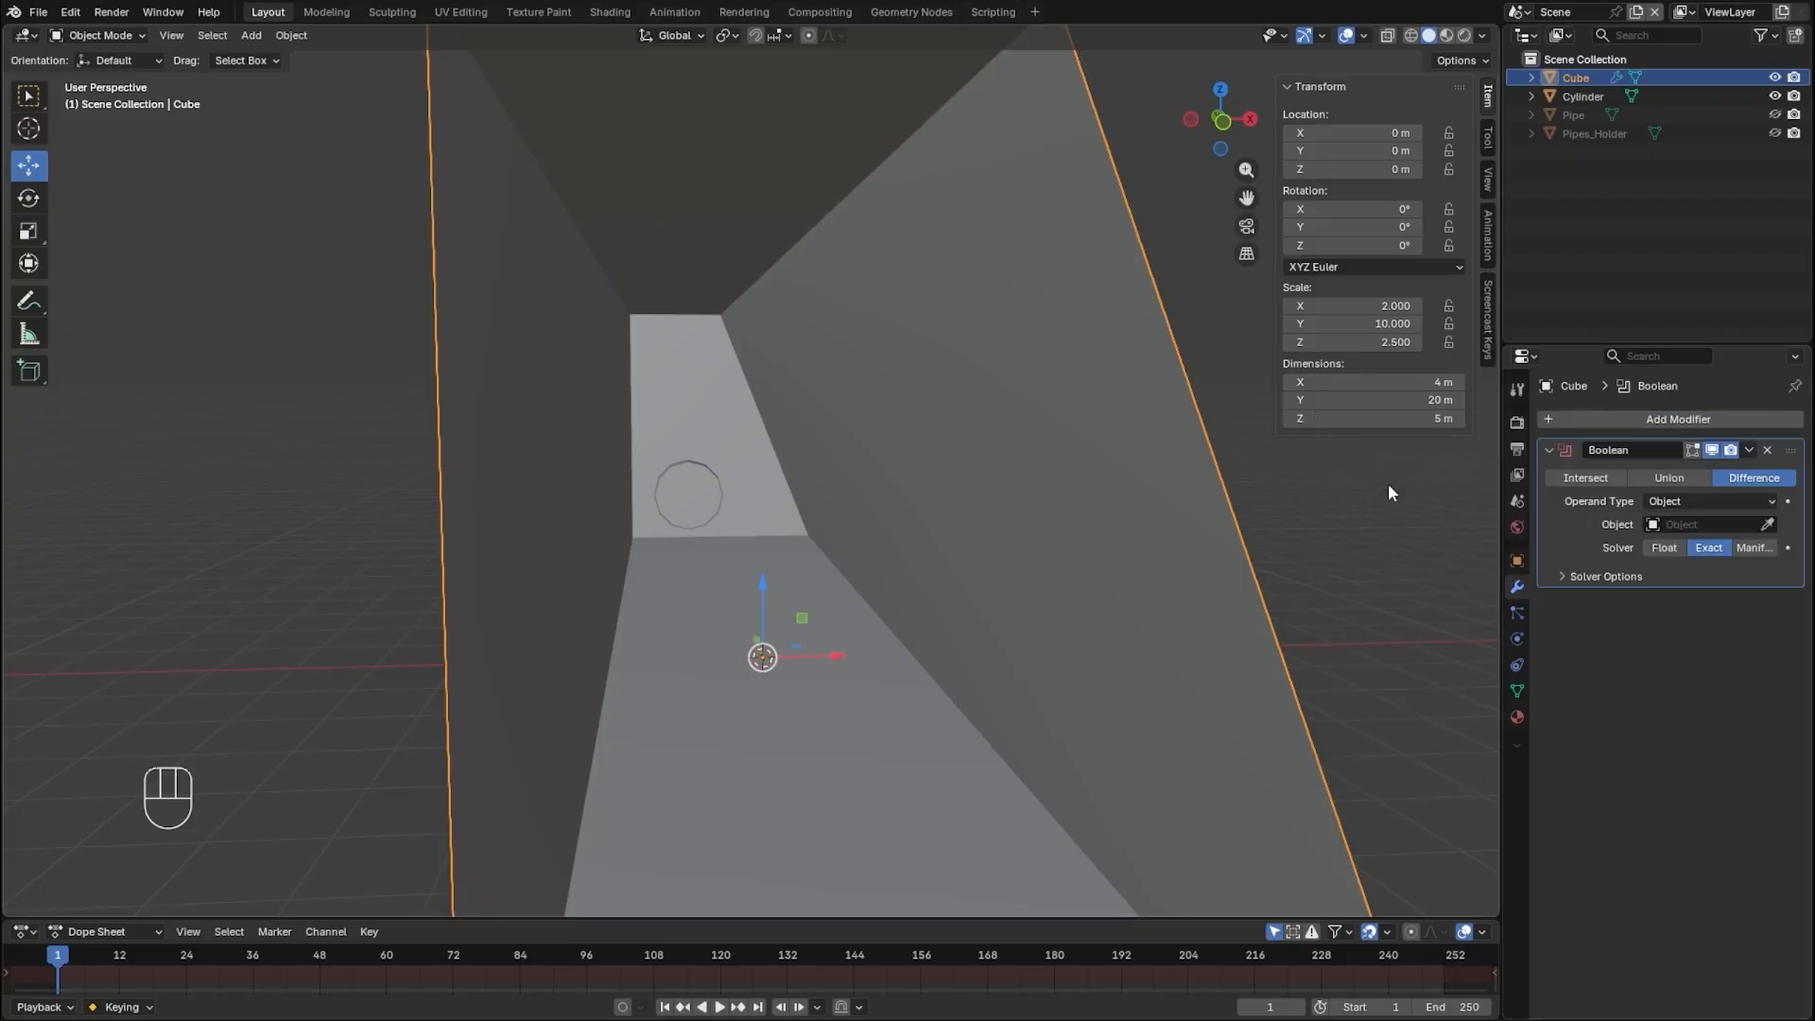
{"action": "scroll", "coordinate": [606, 646], "scroll_direction": "up", "scroll_amount": 2}
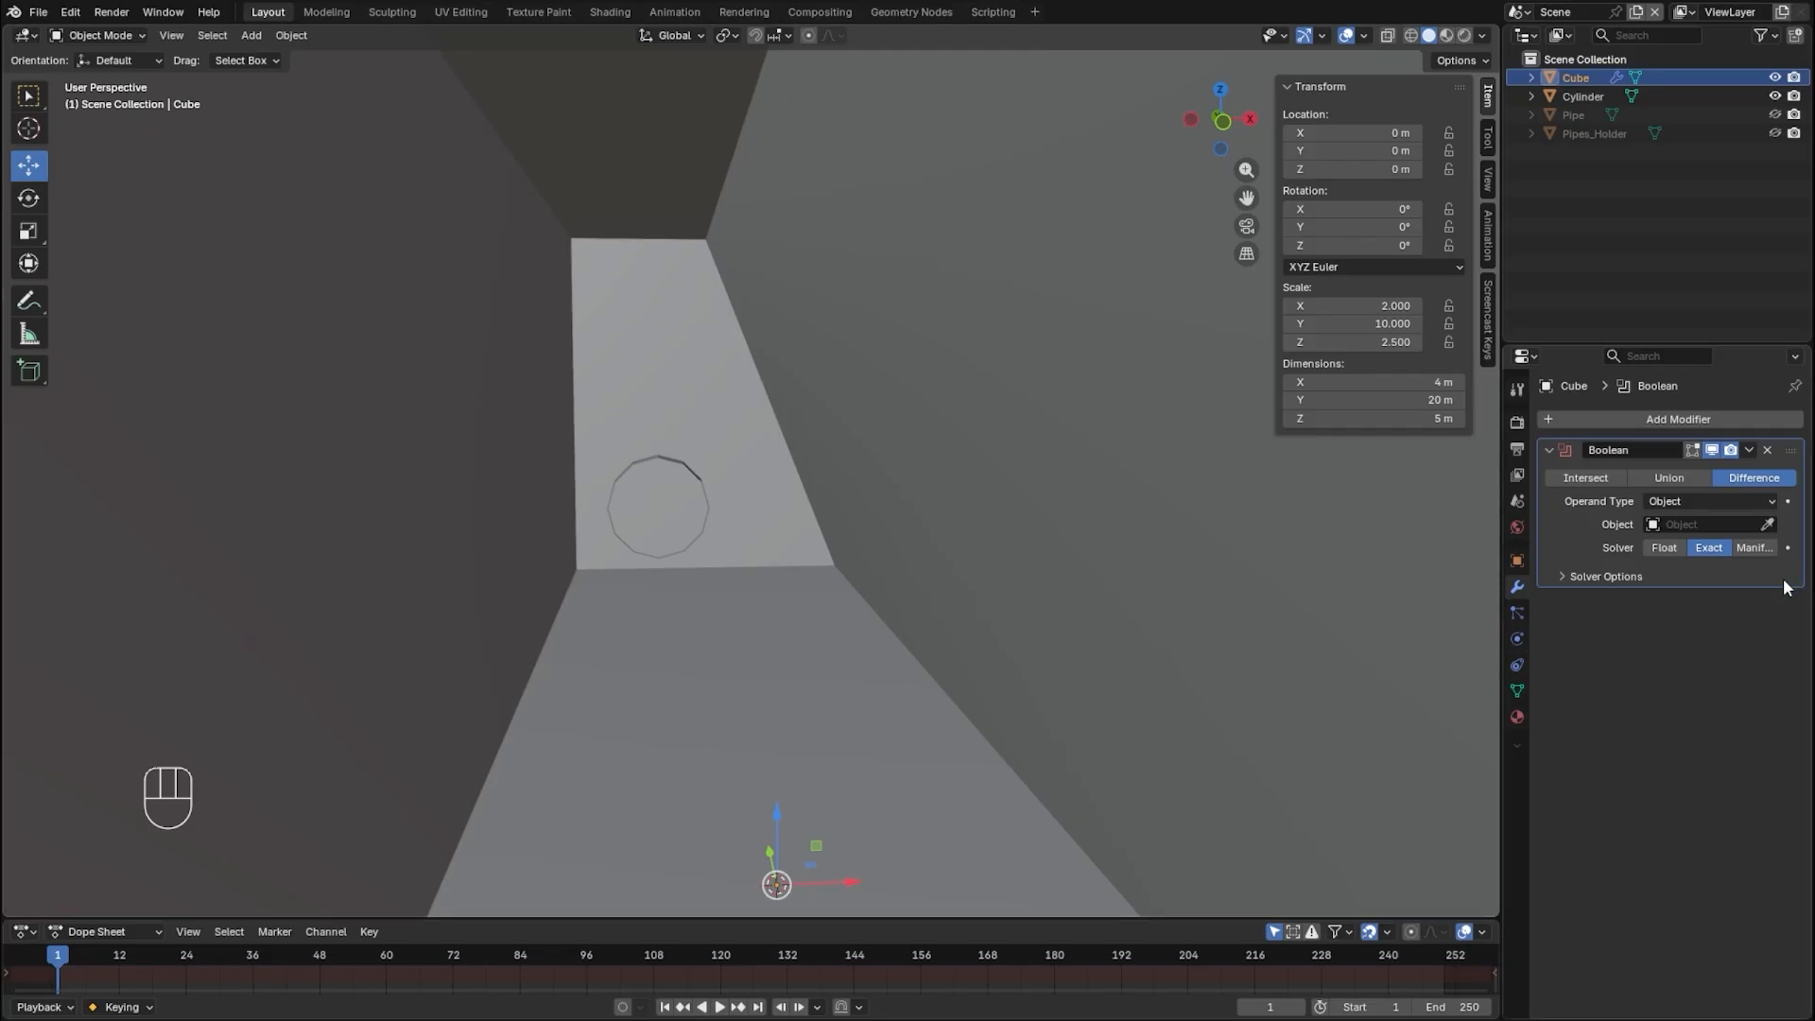
{"action": "left_click", "coordinate": [1766, 525]}
{"action": "left_click", "coordinate": [657, 498]}
{"action": "middle_click_drag", "start_coordinate": [690, 514], "coordinate": [723, 594]}
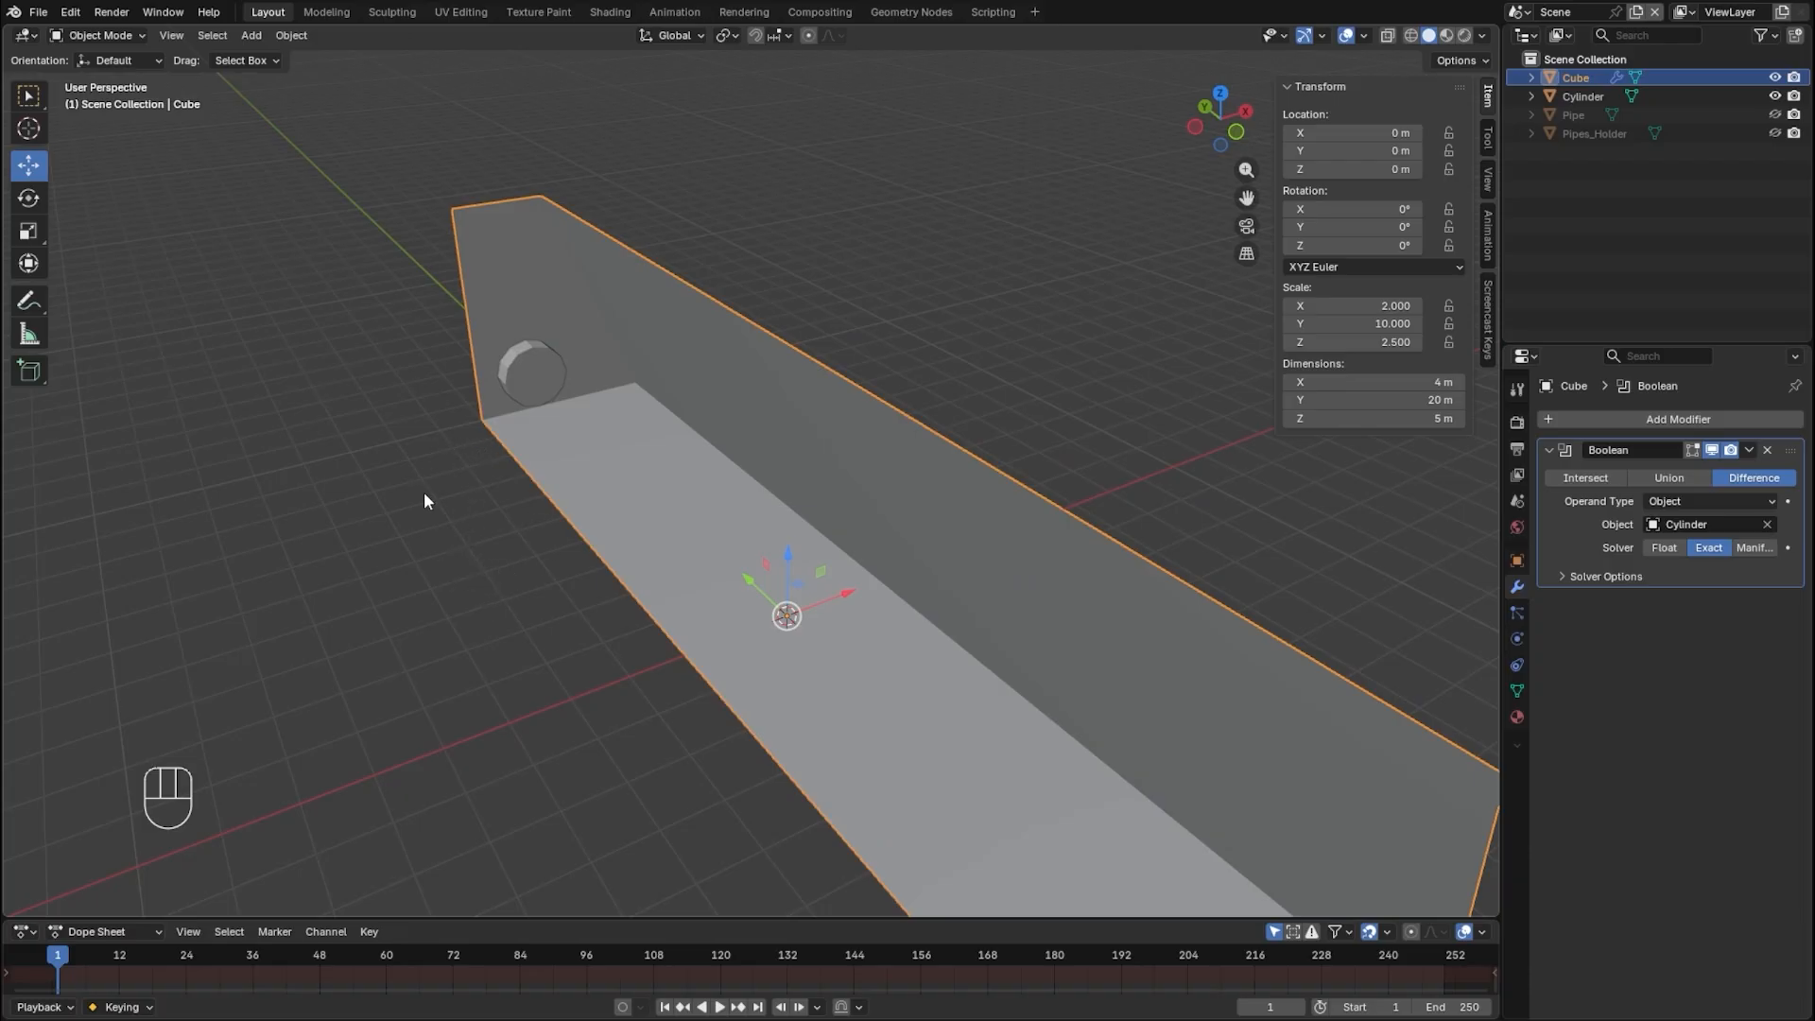
- Set the cylinder's viewport display to Wire
{"action": "left_click", "coordinate": [537, 375]}
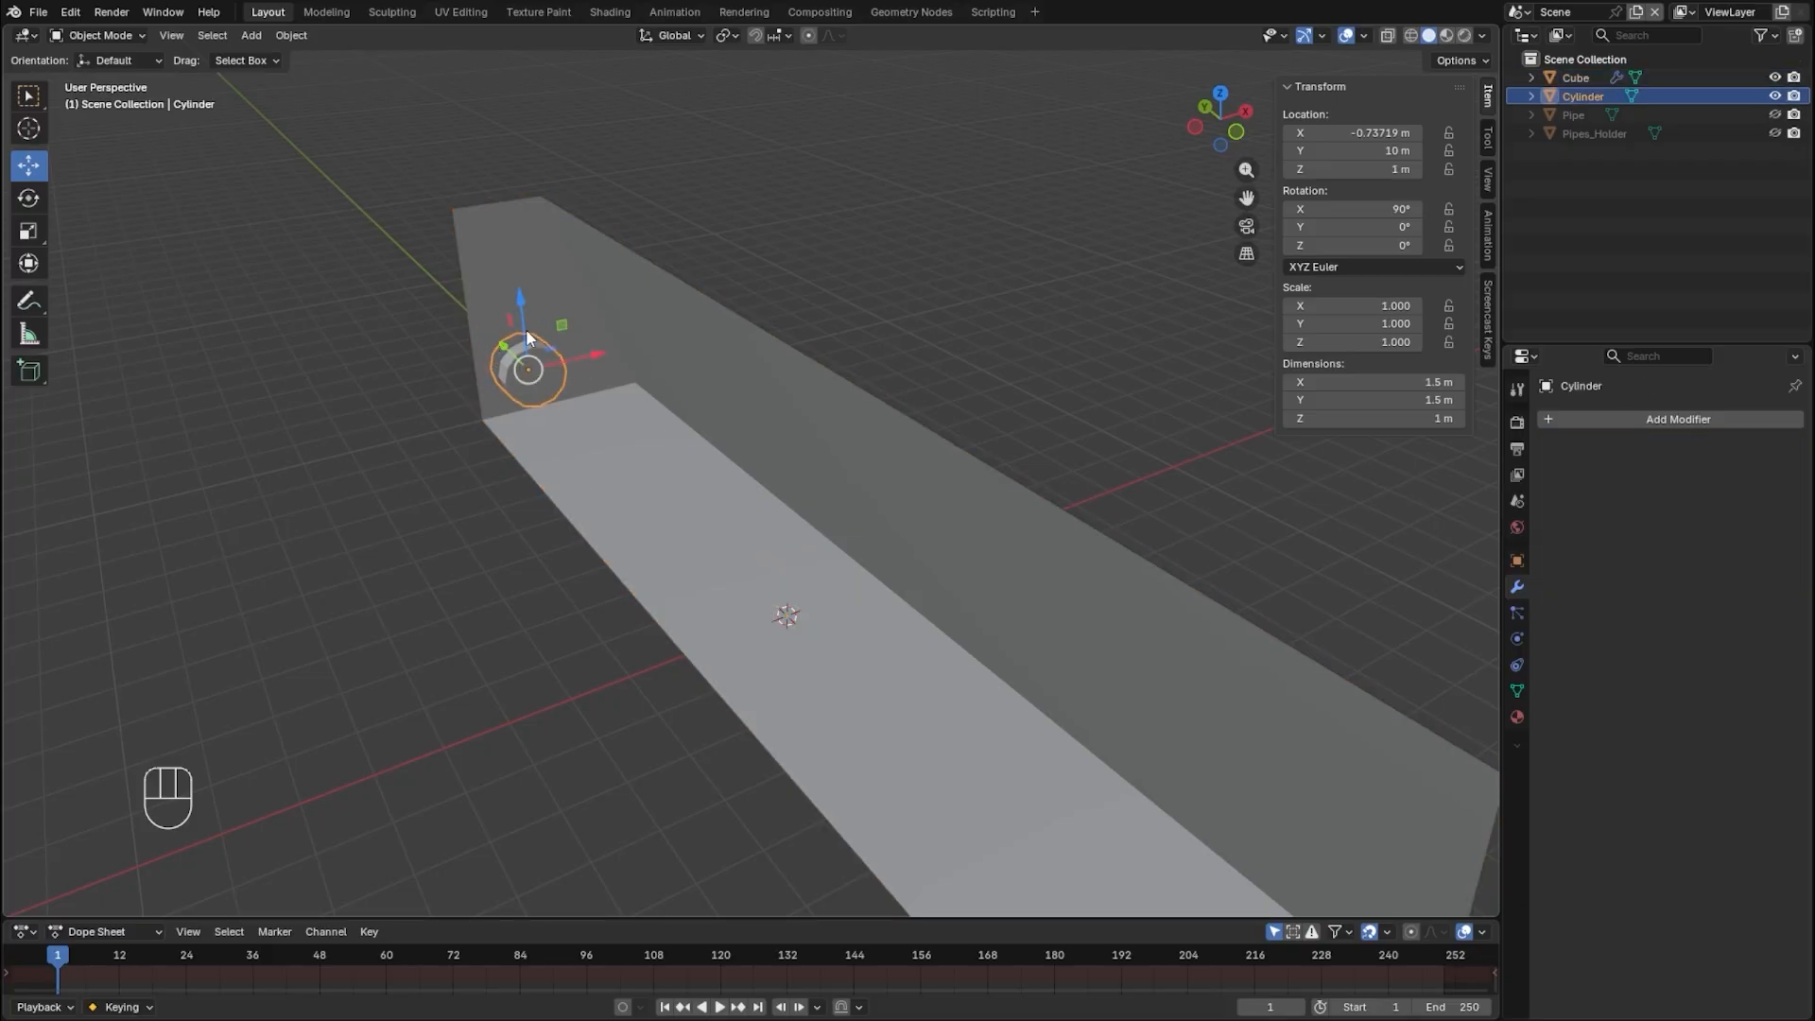
{"action": "left_click", "coordinate": [1517, 561]}
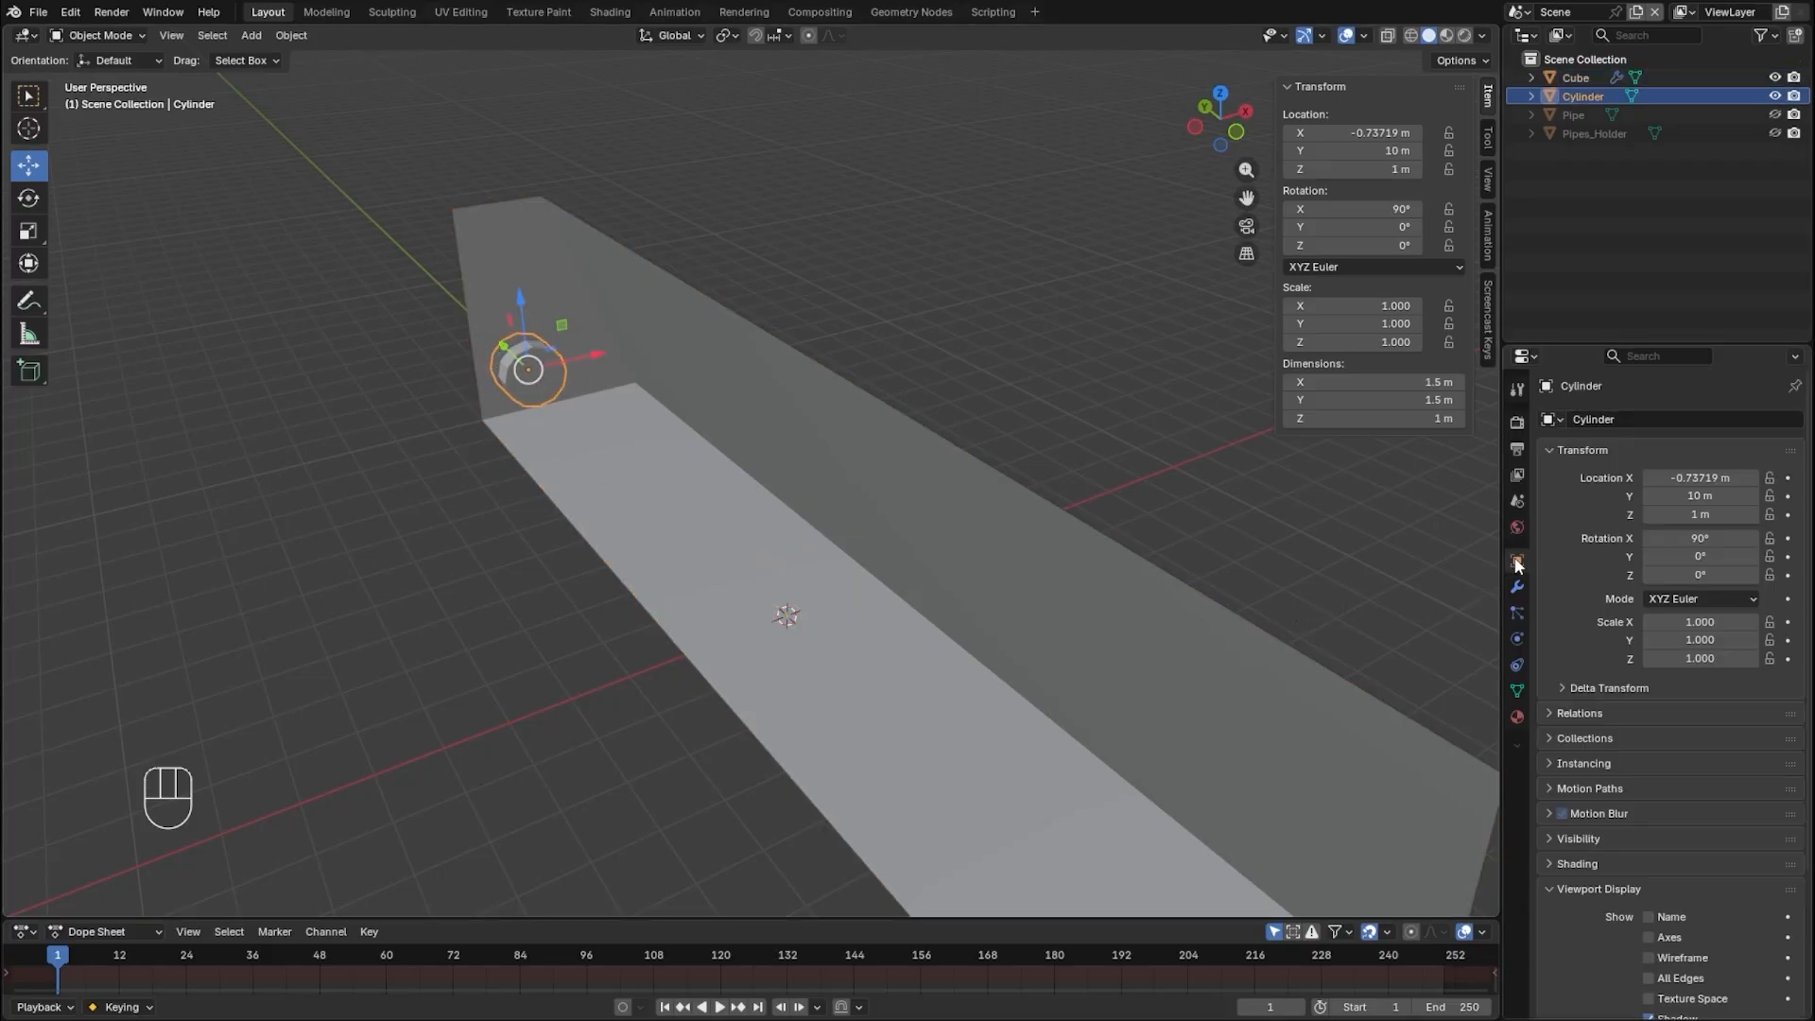
{"action": "scroll", "coordinate": [1574, 690], "scroll_direction": "down", "scroll_amount": 5}
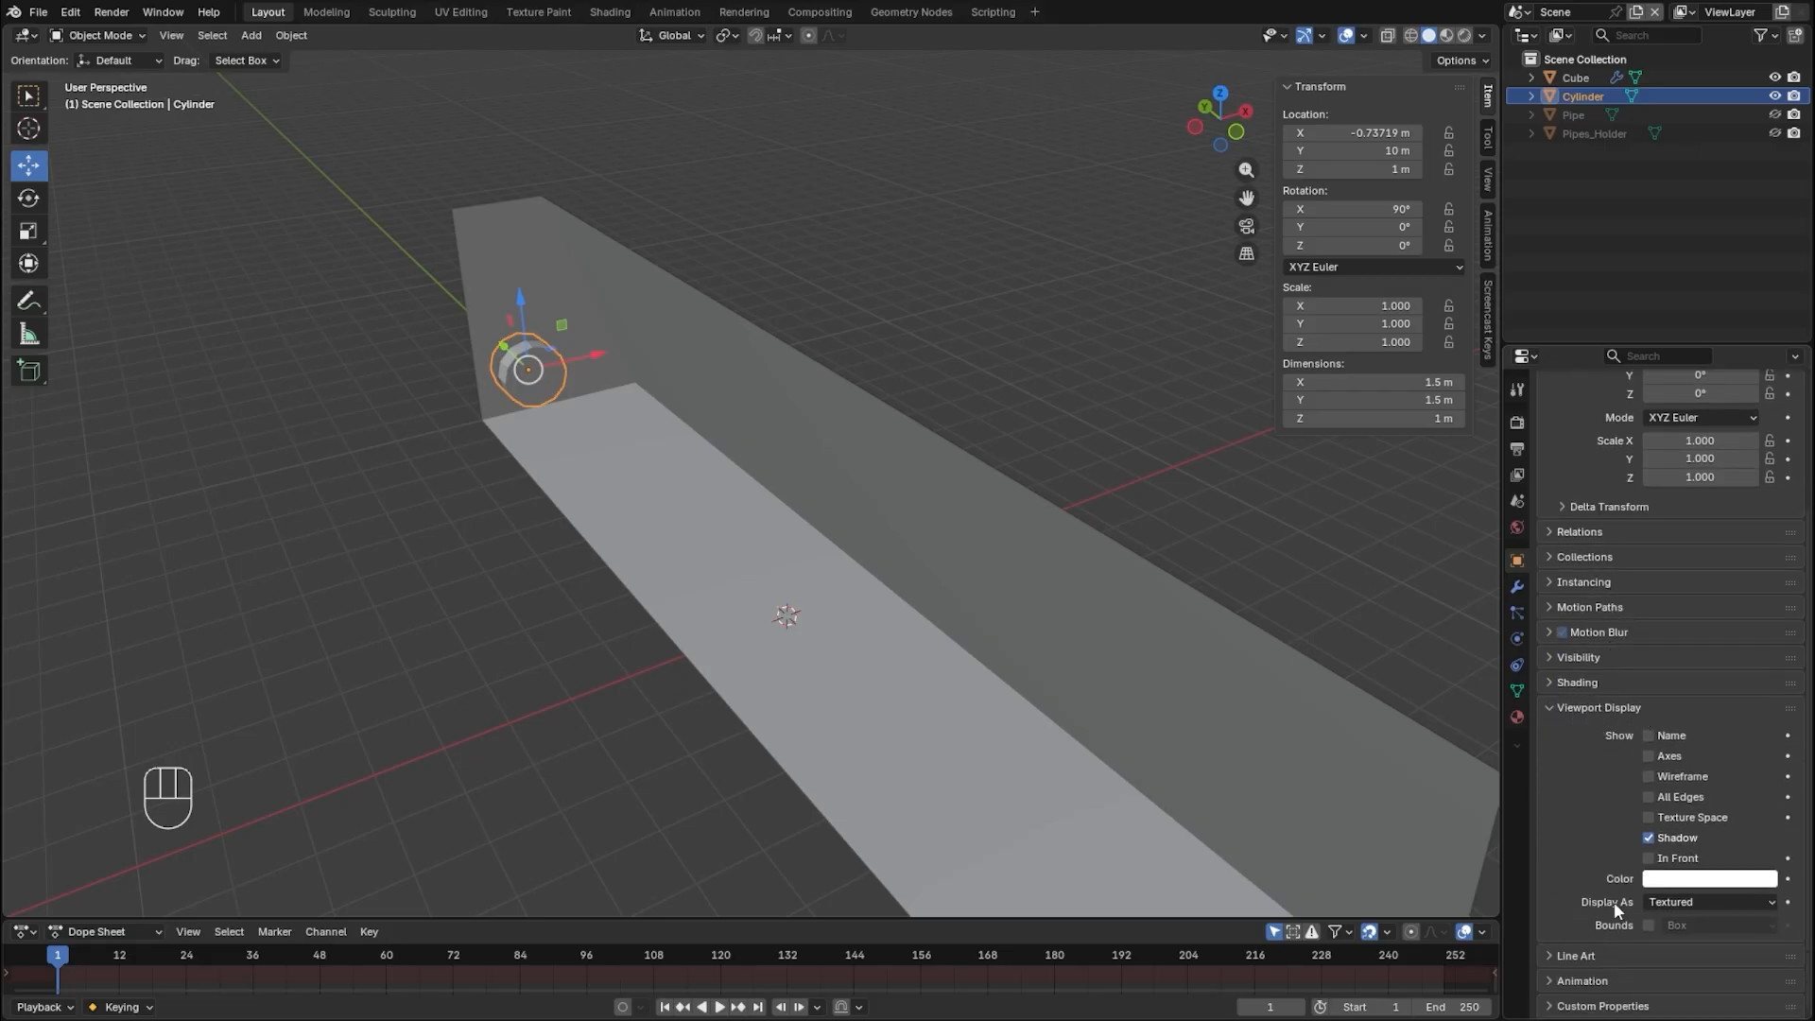
{"action": "left_click", "coordinate": [1675, 902]}
{"action": "left_click", "coordinate": [1663, 945]}
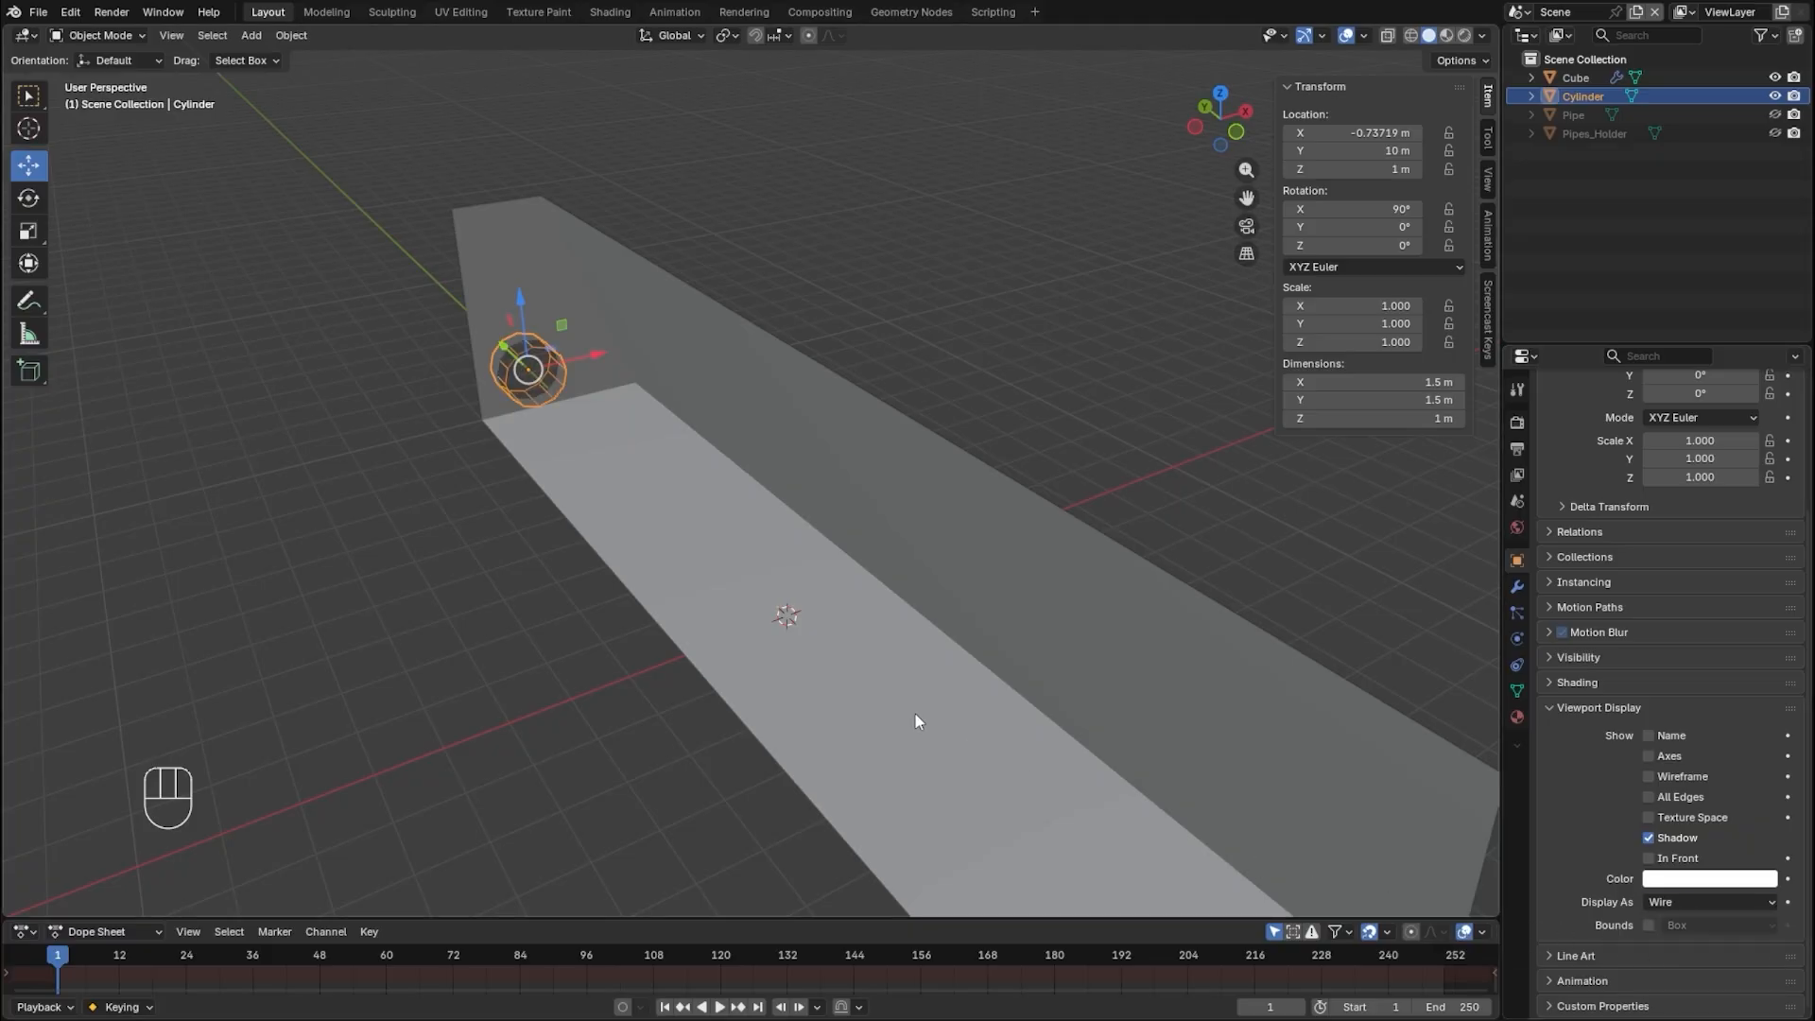
- Move the wireframe cylinder across the end wall to about X 0.21 m and Z 1.54 m to shift the hole
{"action": "scroll", "coordinate": [462, 444], "scroll_direction": "down", "scroll_amount": 2}
{"action": "scroll", "coordinate": [440, 389], "scroll_direction": "up", "scroll_amount": 5}
{"action": "middle_click_drag", "start_coordinate": [461, 444], "coordinate": [771, 605]}
{"action": "scroll", "coordinate": [771, 605], "scroll_direction": "up", "scroll_amount": 3}
{"action": "scroll", "coordinate": [771, 606], "scroll_direction": "up", "scroll_amount": 2}
{"action": "middle_click_drag", "start_coordinate": [527, 601], "coordinate": [179, 71]}
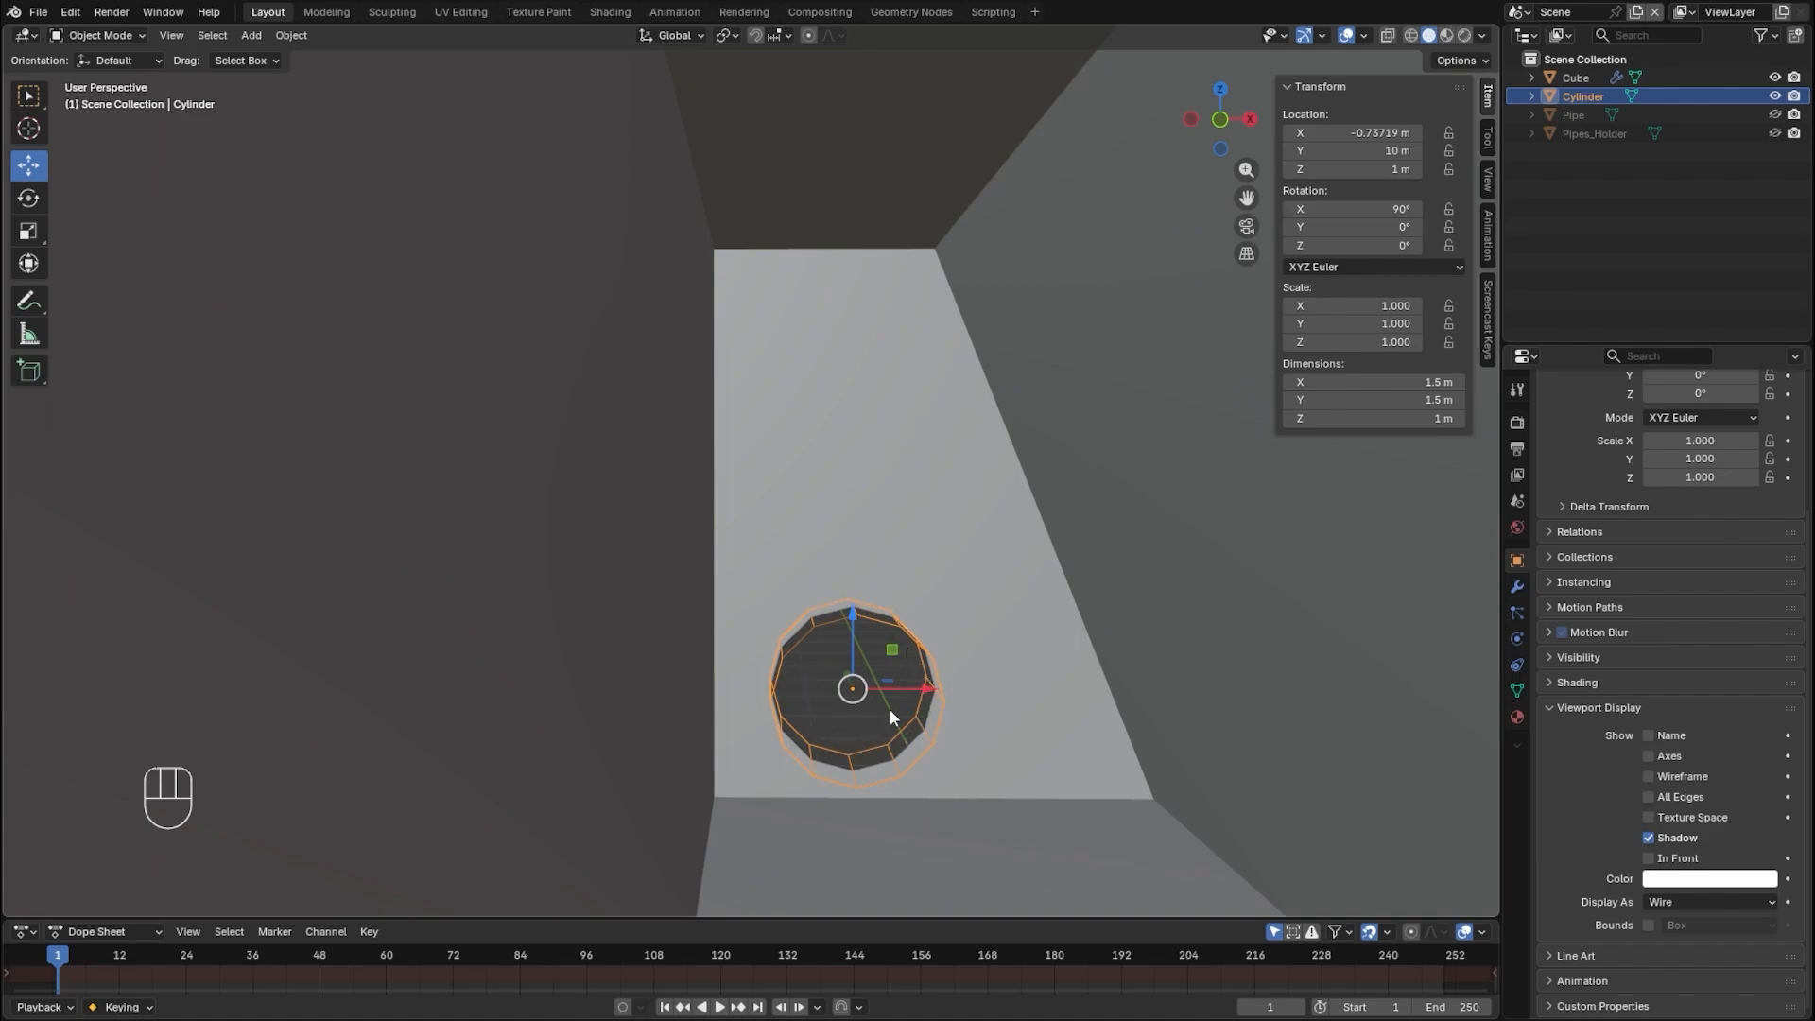
{"action": "left_click_drag", "start_coordinate": [922, 689], "coordinate": [1022, 689]}
{"action": "left_click_drag", "start_coordinate": [966, 612], "coordinate": [966, 552]}
- Rotate the cylinder freely around the view axis and scale it up uniformly to about 3.24
{"action": "key", "text": "r"}
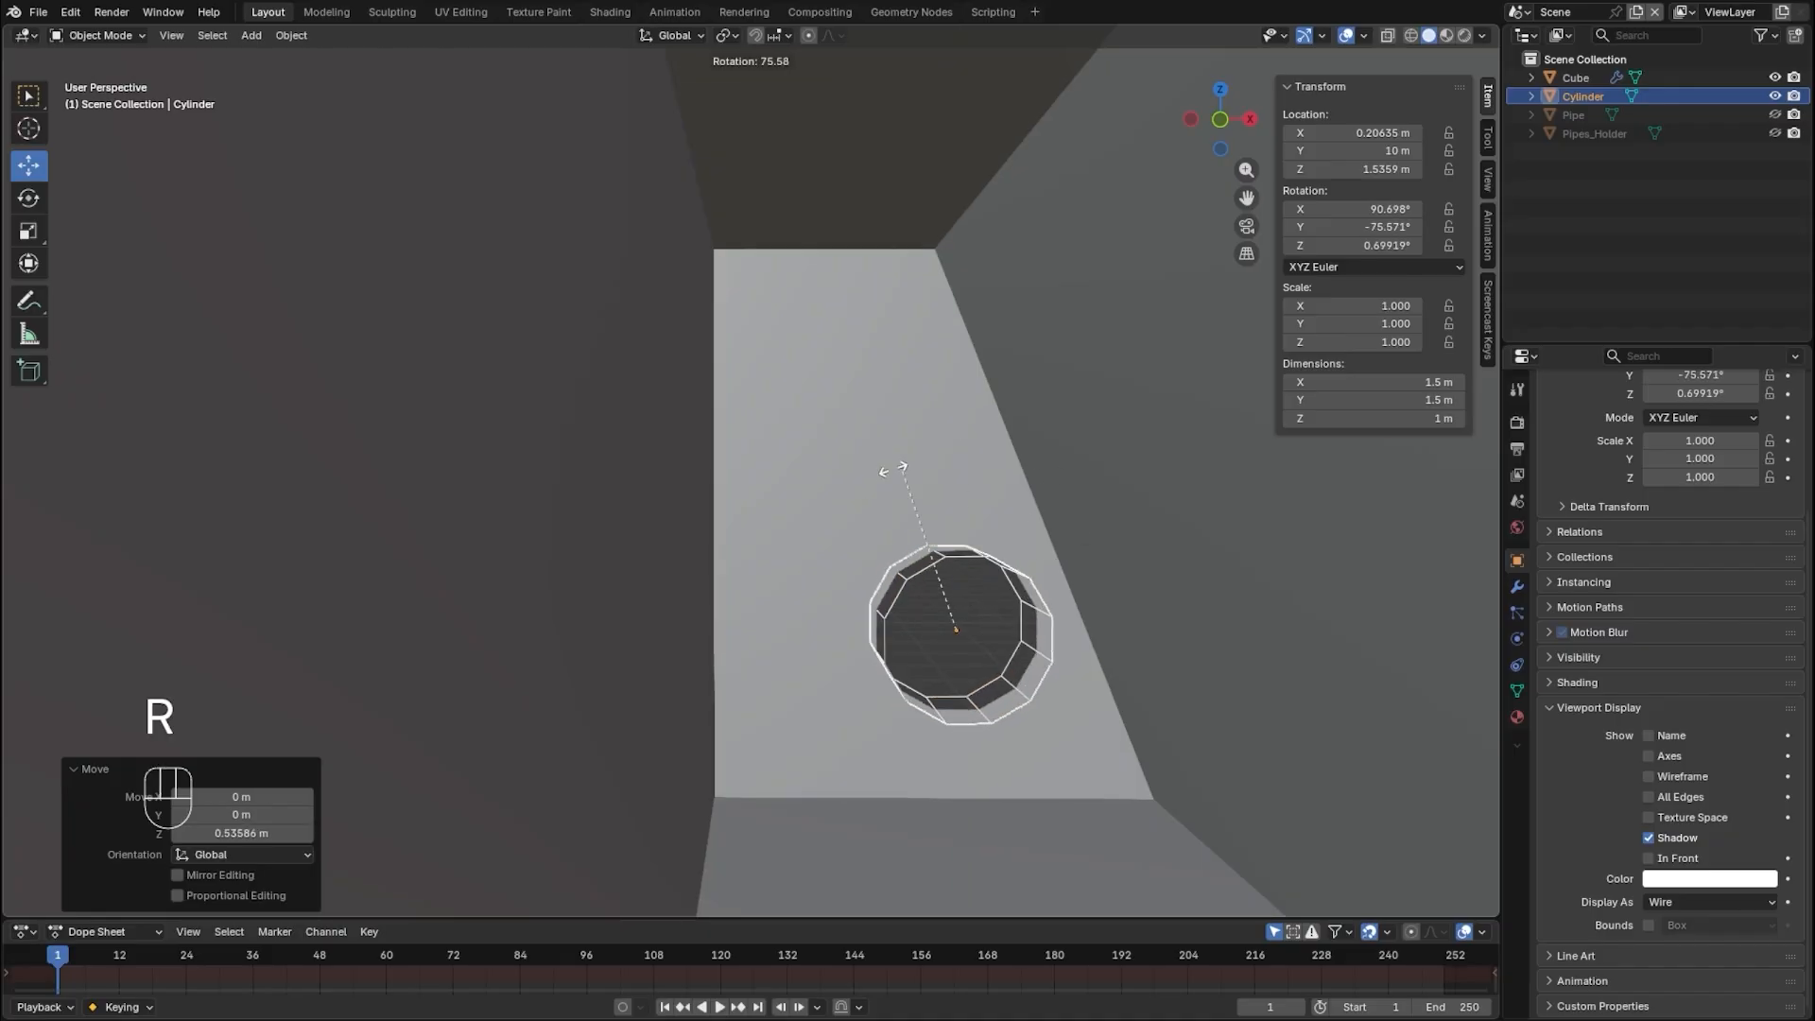
{"action": "left_click", "coordinate": [1139, 617]}
{"action": "key", "text": "s"}
{"action": "left_click", "coordinate": [1313, 581]}
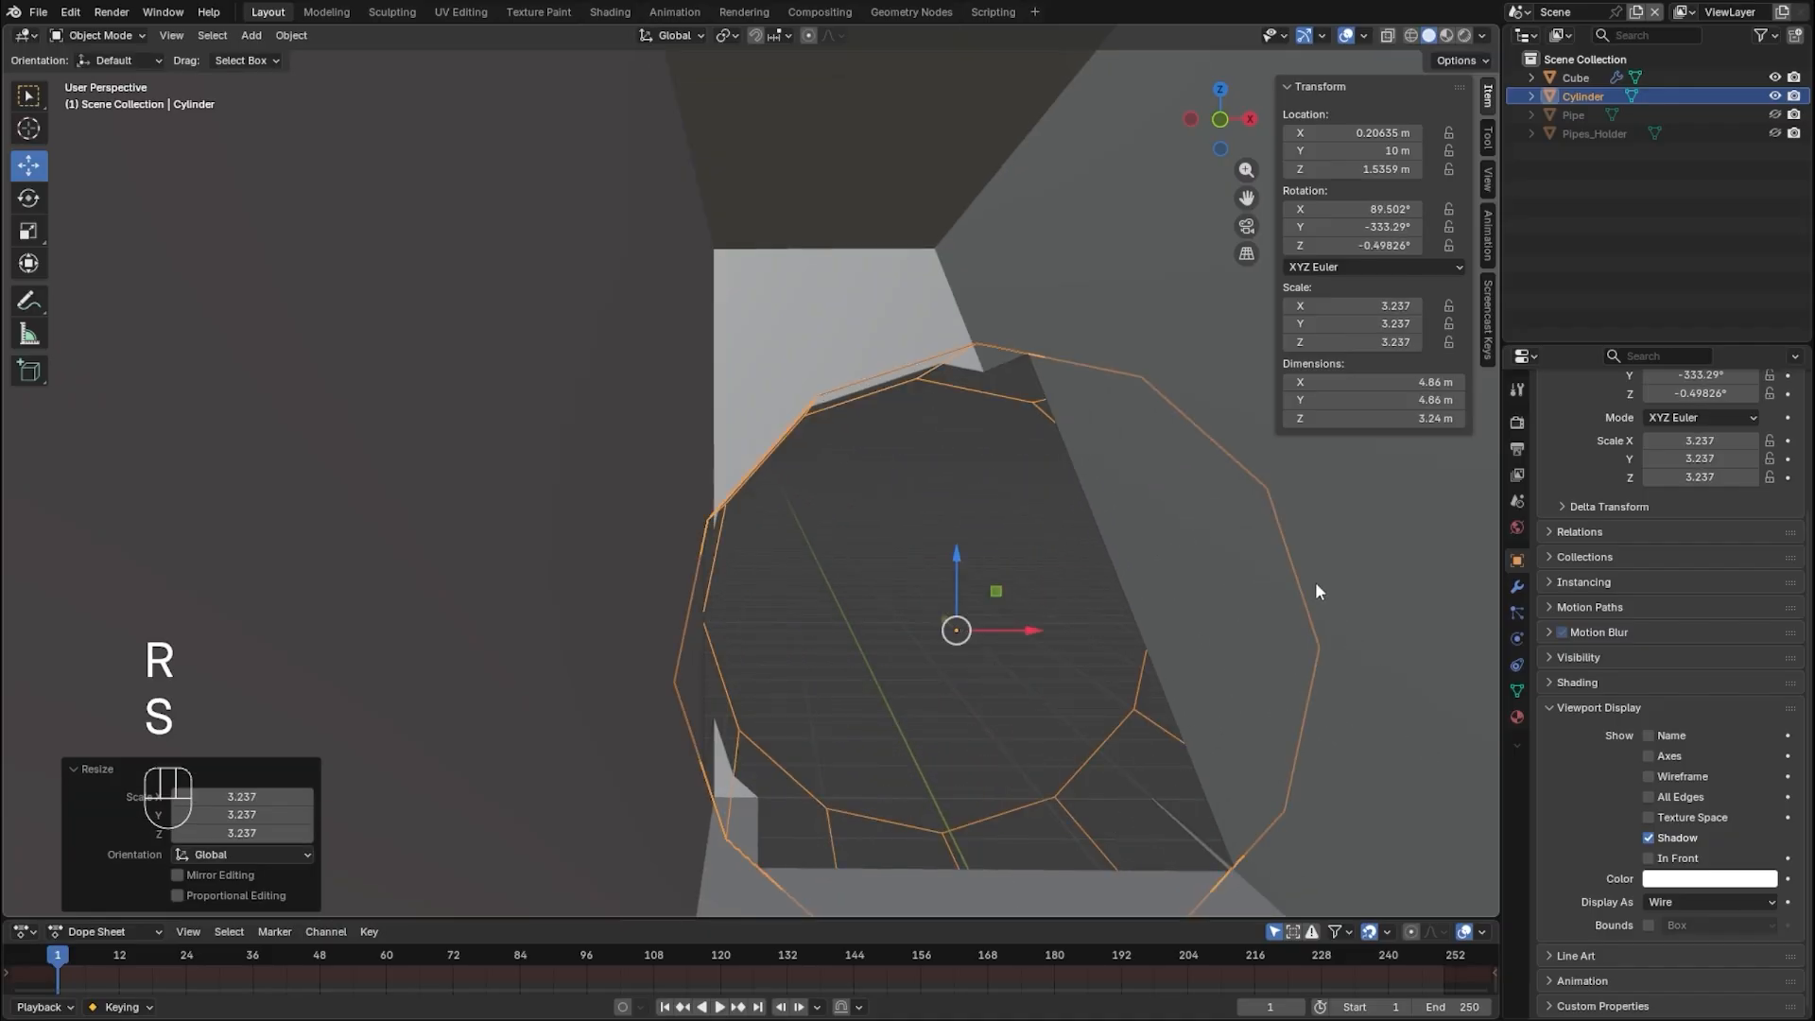
- Rotate the cylinder freely with trackball rotation and turn it about the global Z axis
{"action": "key", "text": "r"}
{"action": "key", "text": "r"}
{"action": "key", "text": "z"}
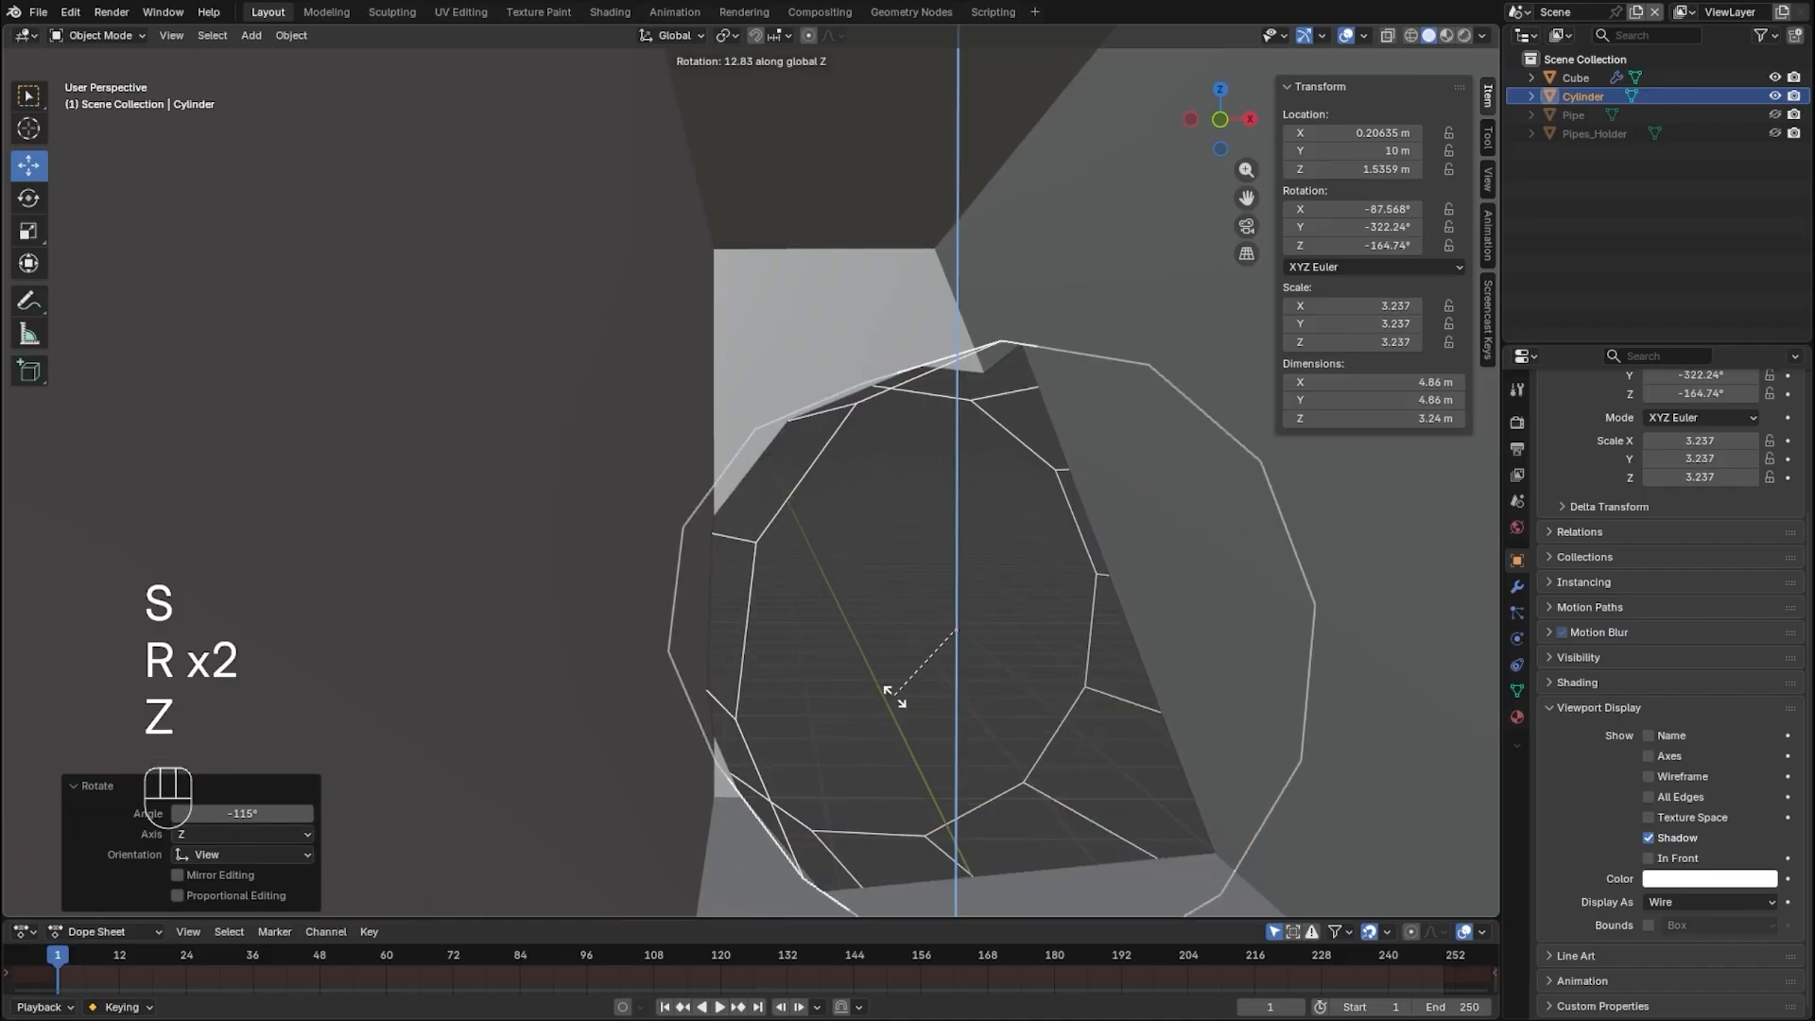
{"action": "left_click", "coordinate": [799, 684]}
- Undo the cylinder's trial rotations, scaling and moves, and set its viewport display to Wire
{"action": "key", "text": "ctrl+z"}
{"action": "key", "text": "ctrl+z"}
{"action": "key", "text": "ctrl+z"}
{"action": "key", "text": "ctrl+z"}
{"action": "key", "text": "ctrl+z"}
{"action": "key", "text": "ctrl+z"}
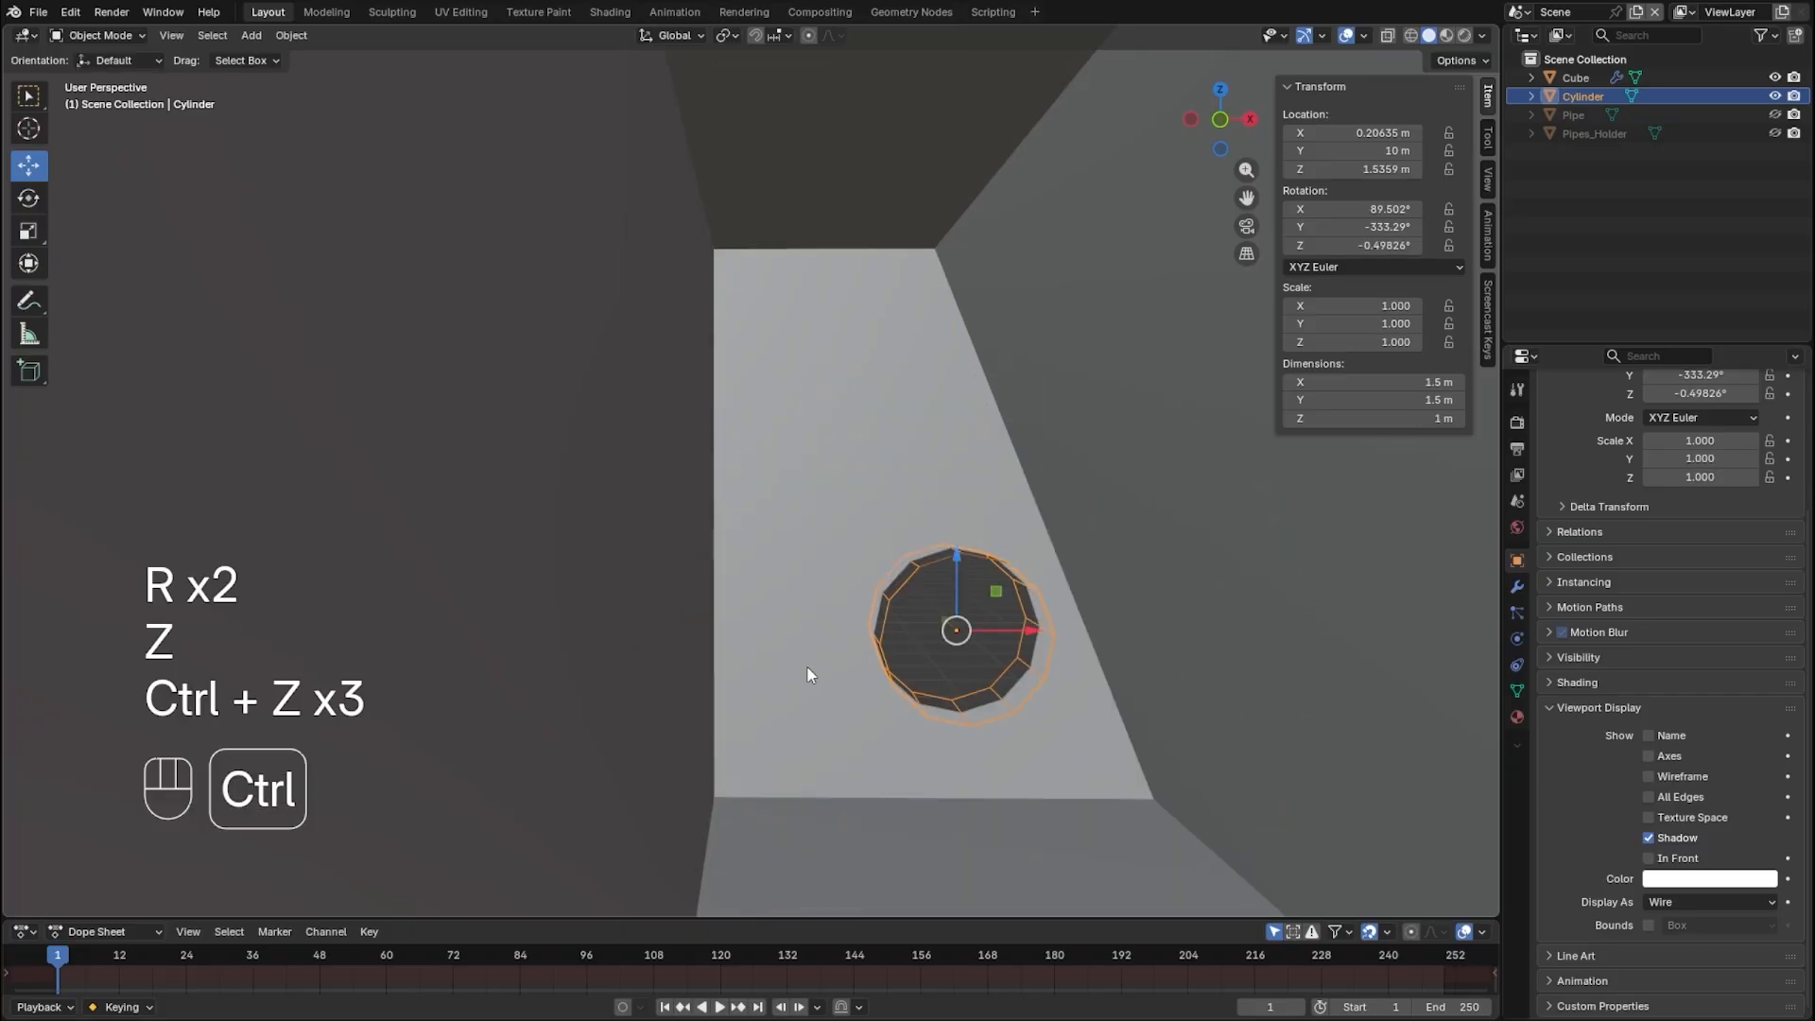
{"action": "key", "text": "ctrl+z"}
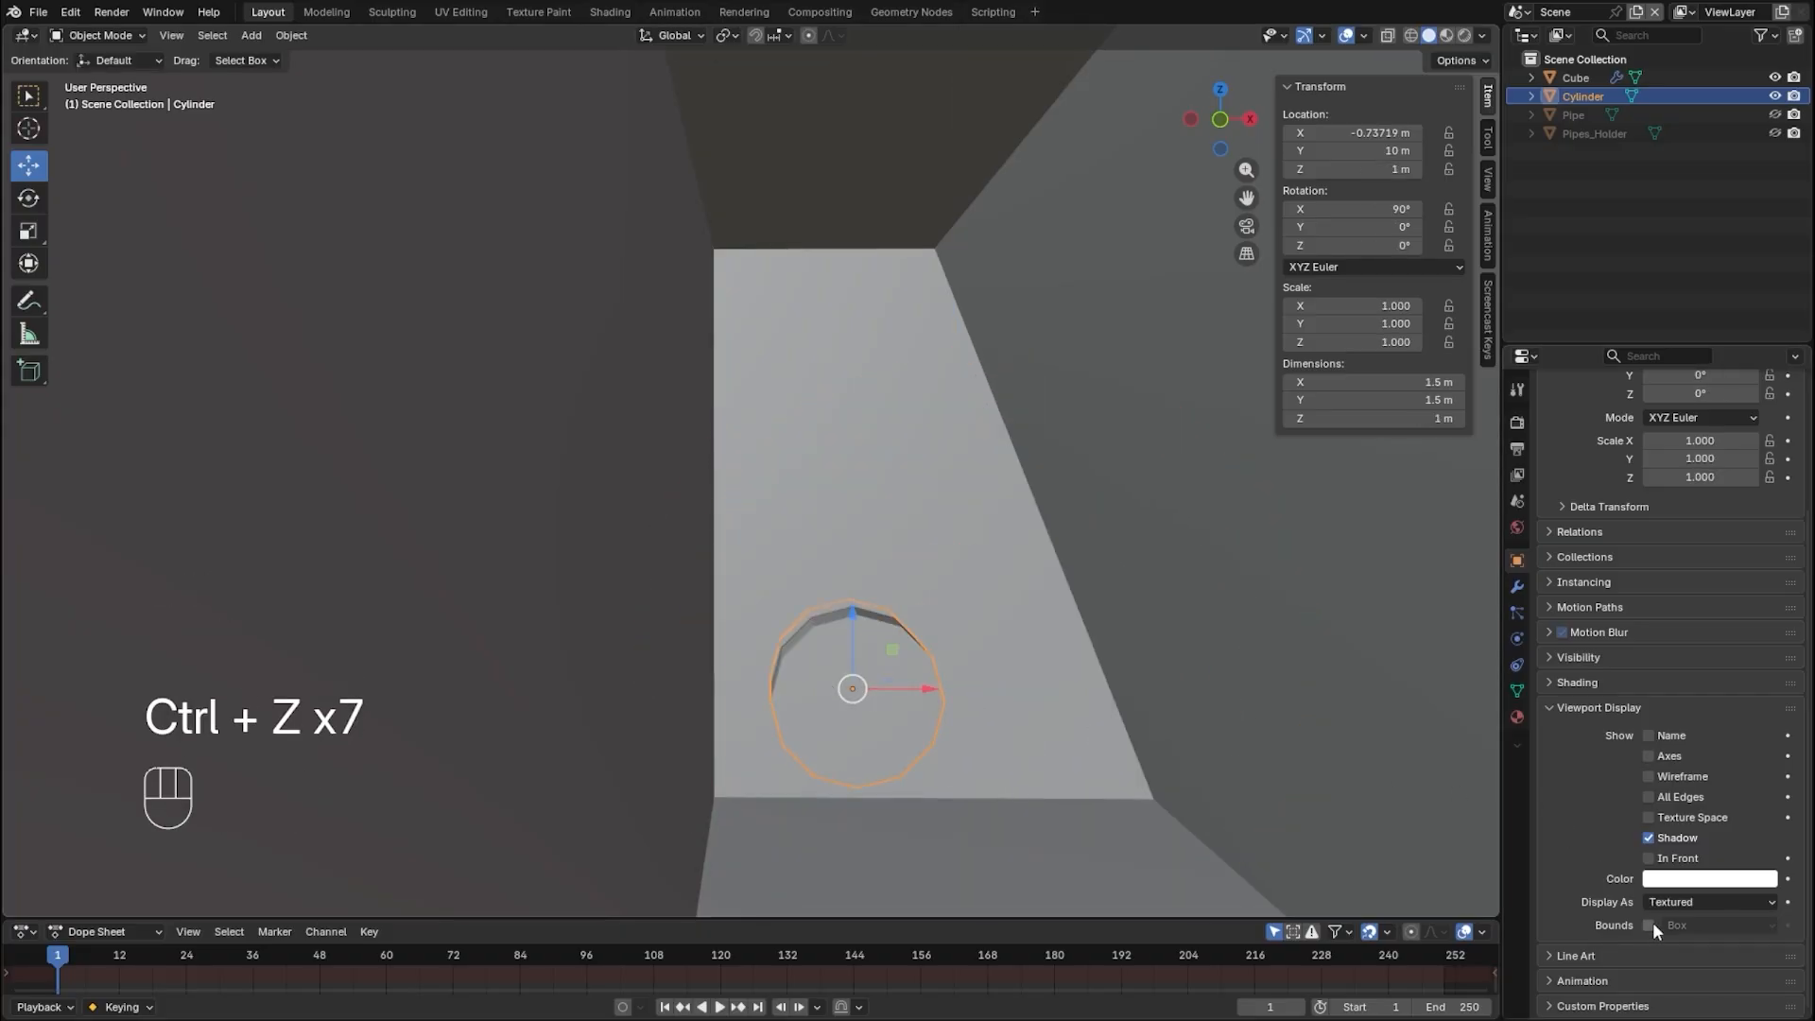
{"action": "left_click", "coordinate": [1692, 901]}
{"action": "left_click", "coordinate": [1691, 962]}
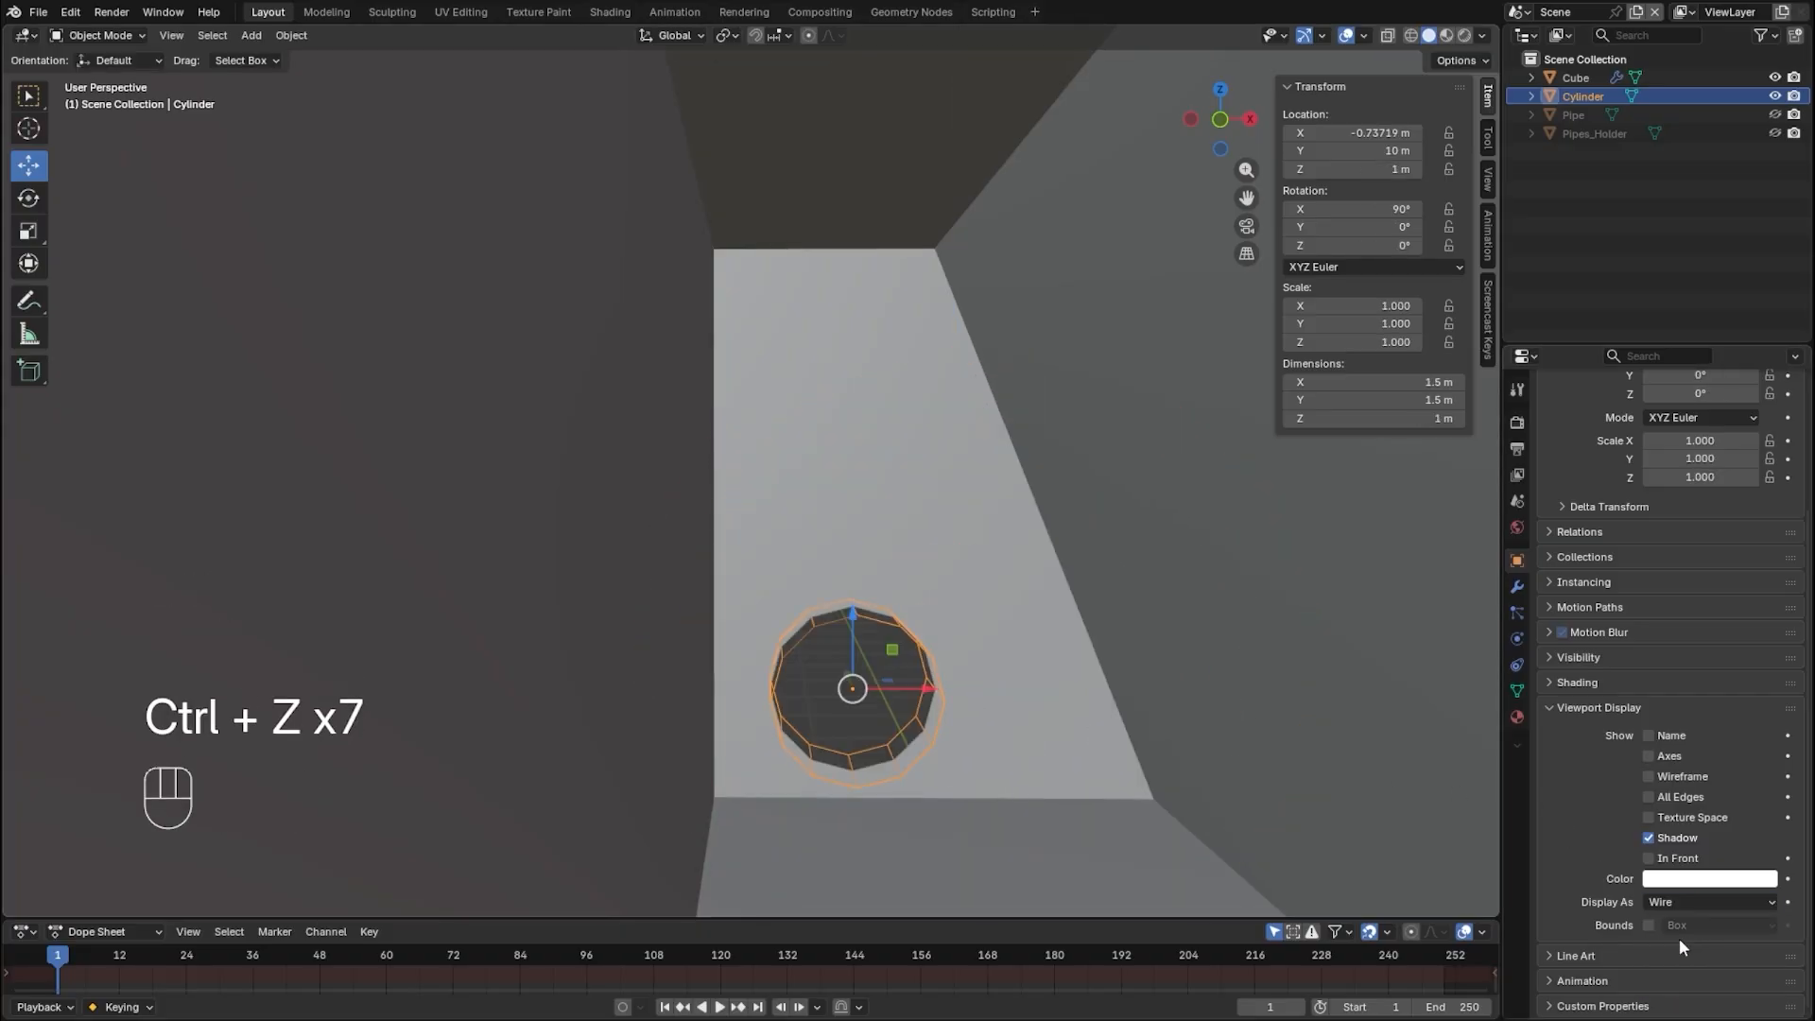
- Apply the Boolean modifier on the corridor box to make the round hole permanent
{"action": "left_click", "coordinate": [1034, 715]}
{"action": "scroll", "coordinate": [1035, 714], "scroll_direction": "down", "scroll_amount": 3}
{"action": "left_click", "coordinate": [1517, 587]}
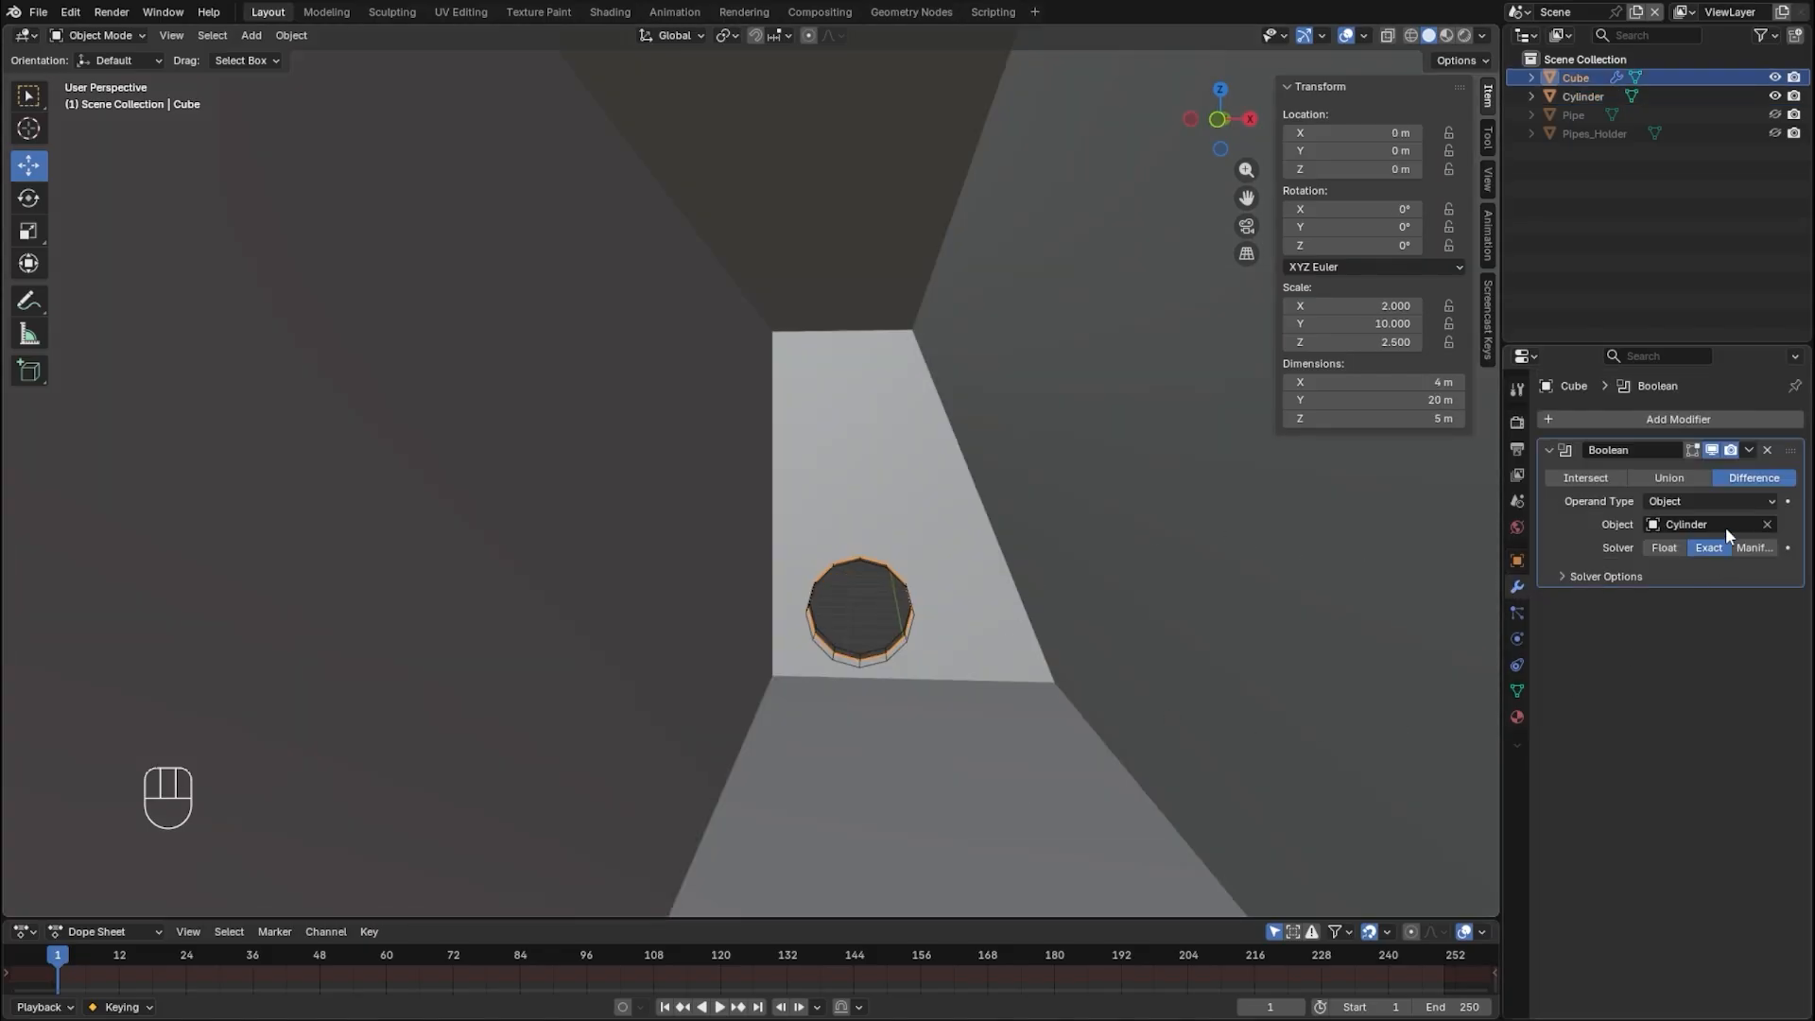
{"action": "left_click", "coordinate": [1746, 451]}
{"action": "left_click", "coordinate": [1733, 472]}
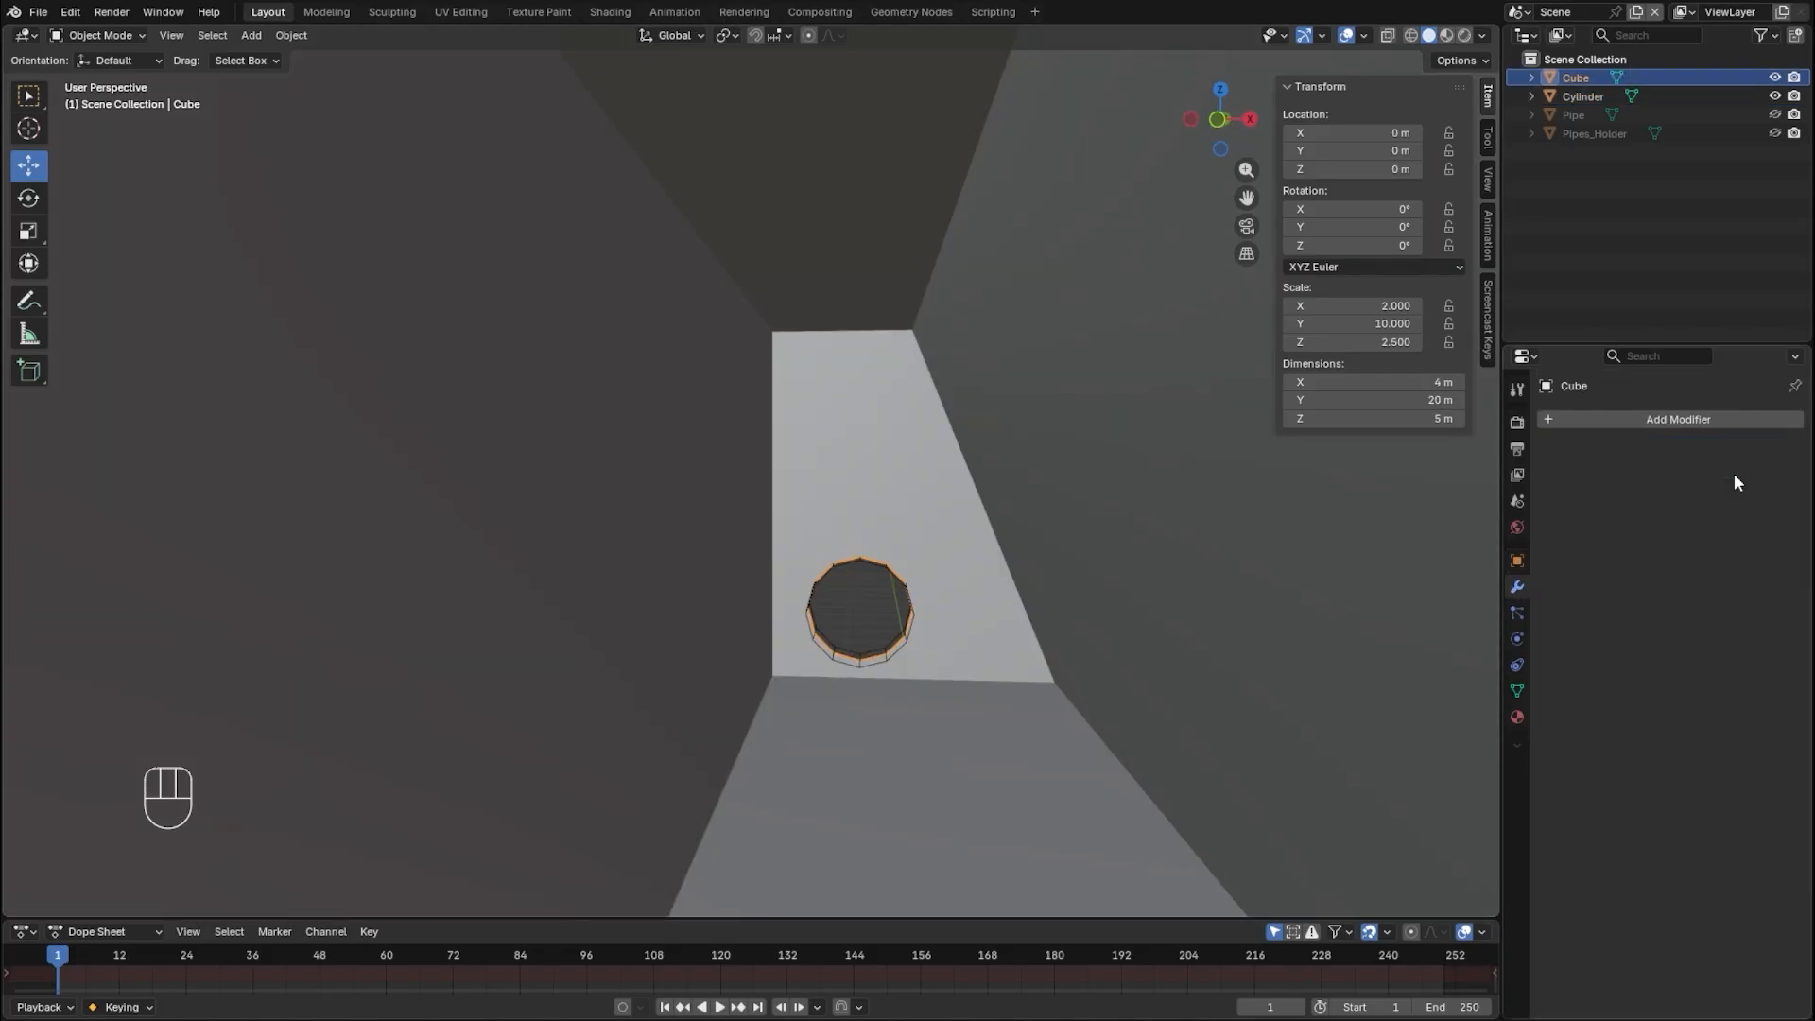
- Delete the wireframe cutter cylinder from the scene
{"action": "left_click", "coordinate": [883, 653]}
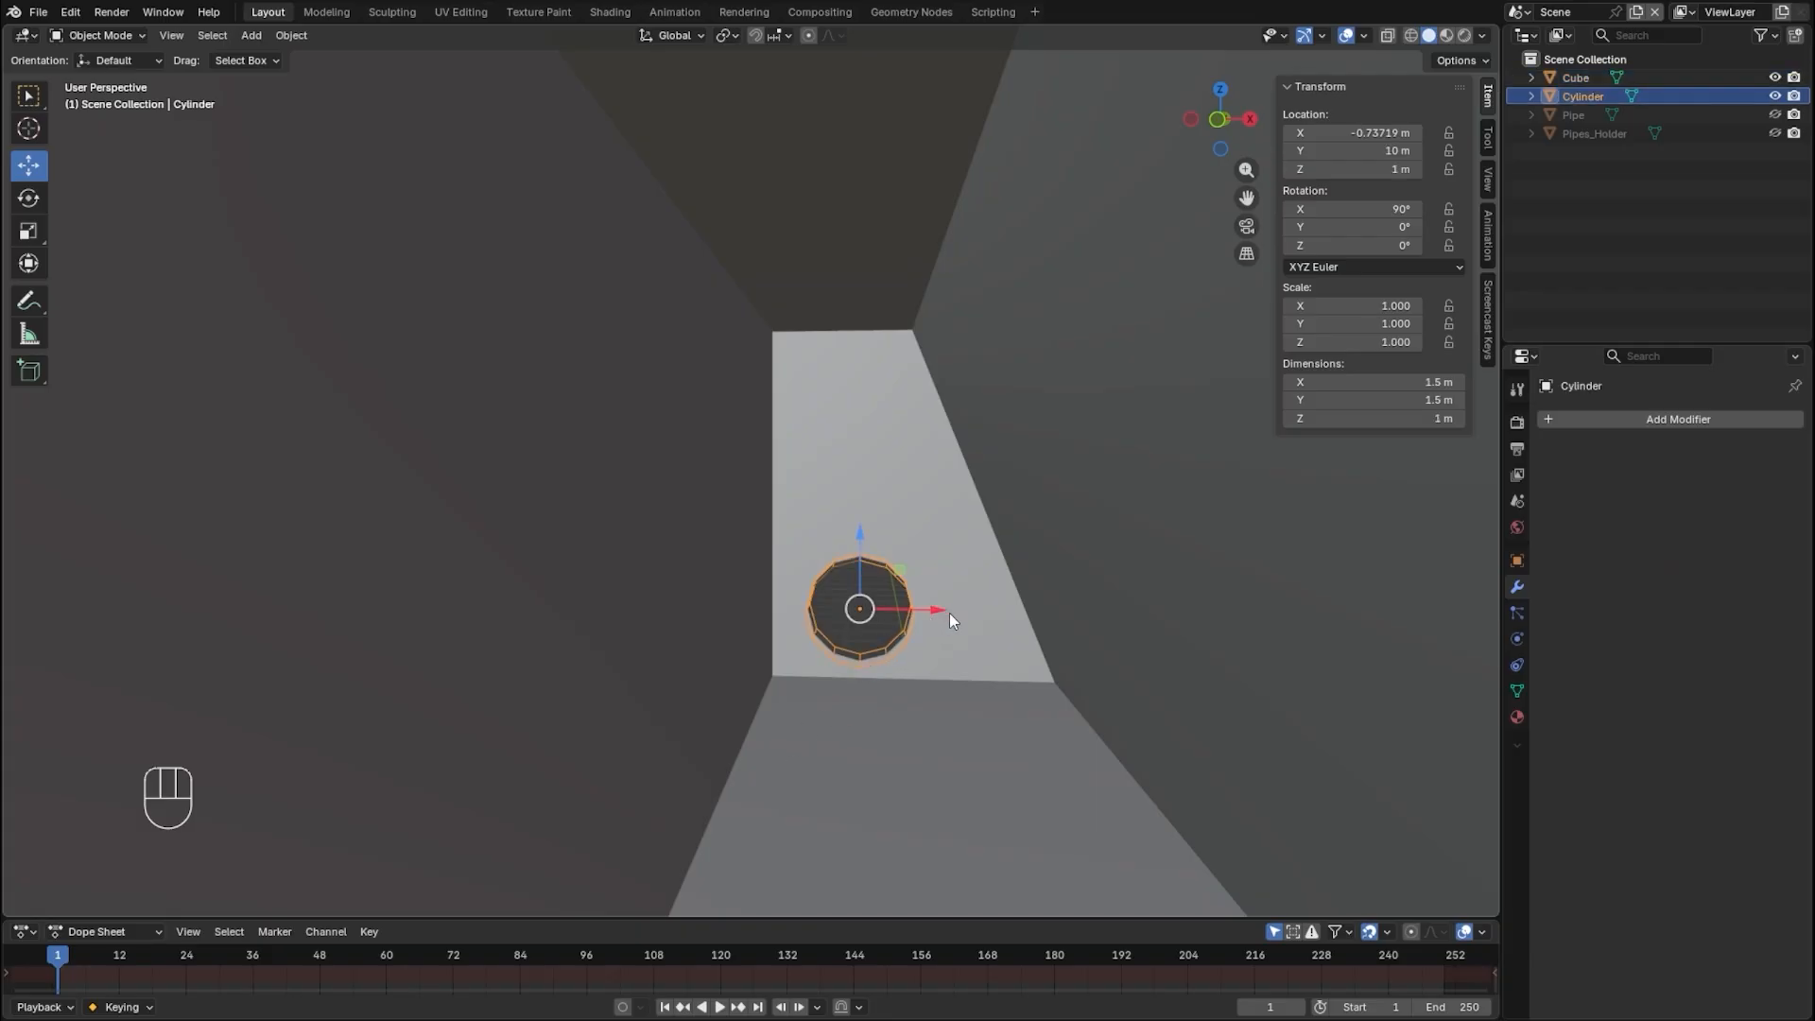
{"action": "key", "text": "x"}
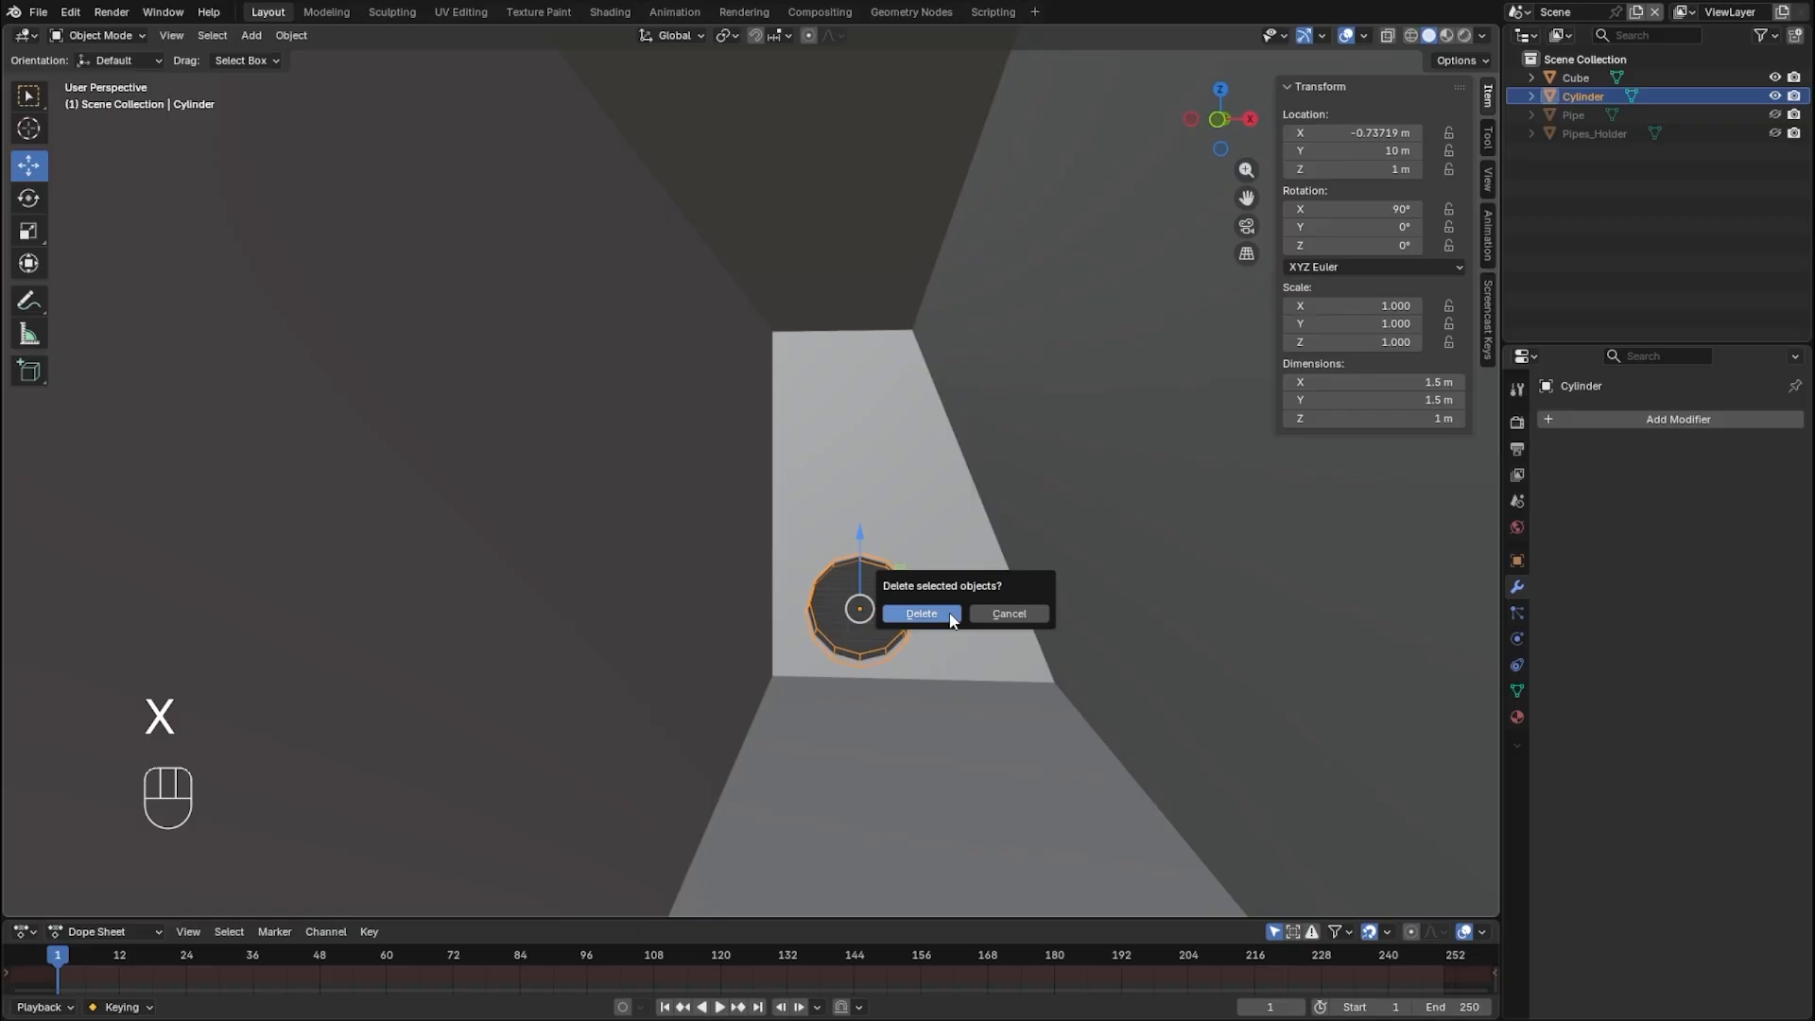
{"action": "left_click", "coordinate": [922, 613]}
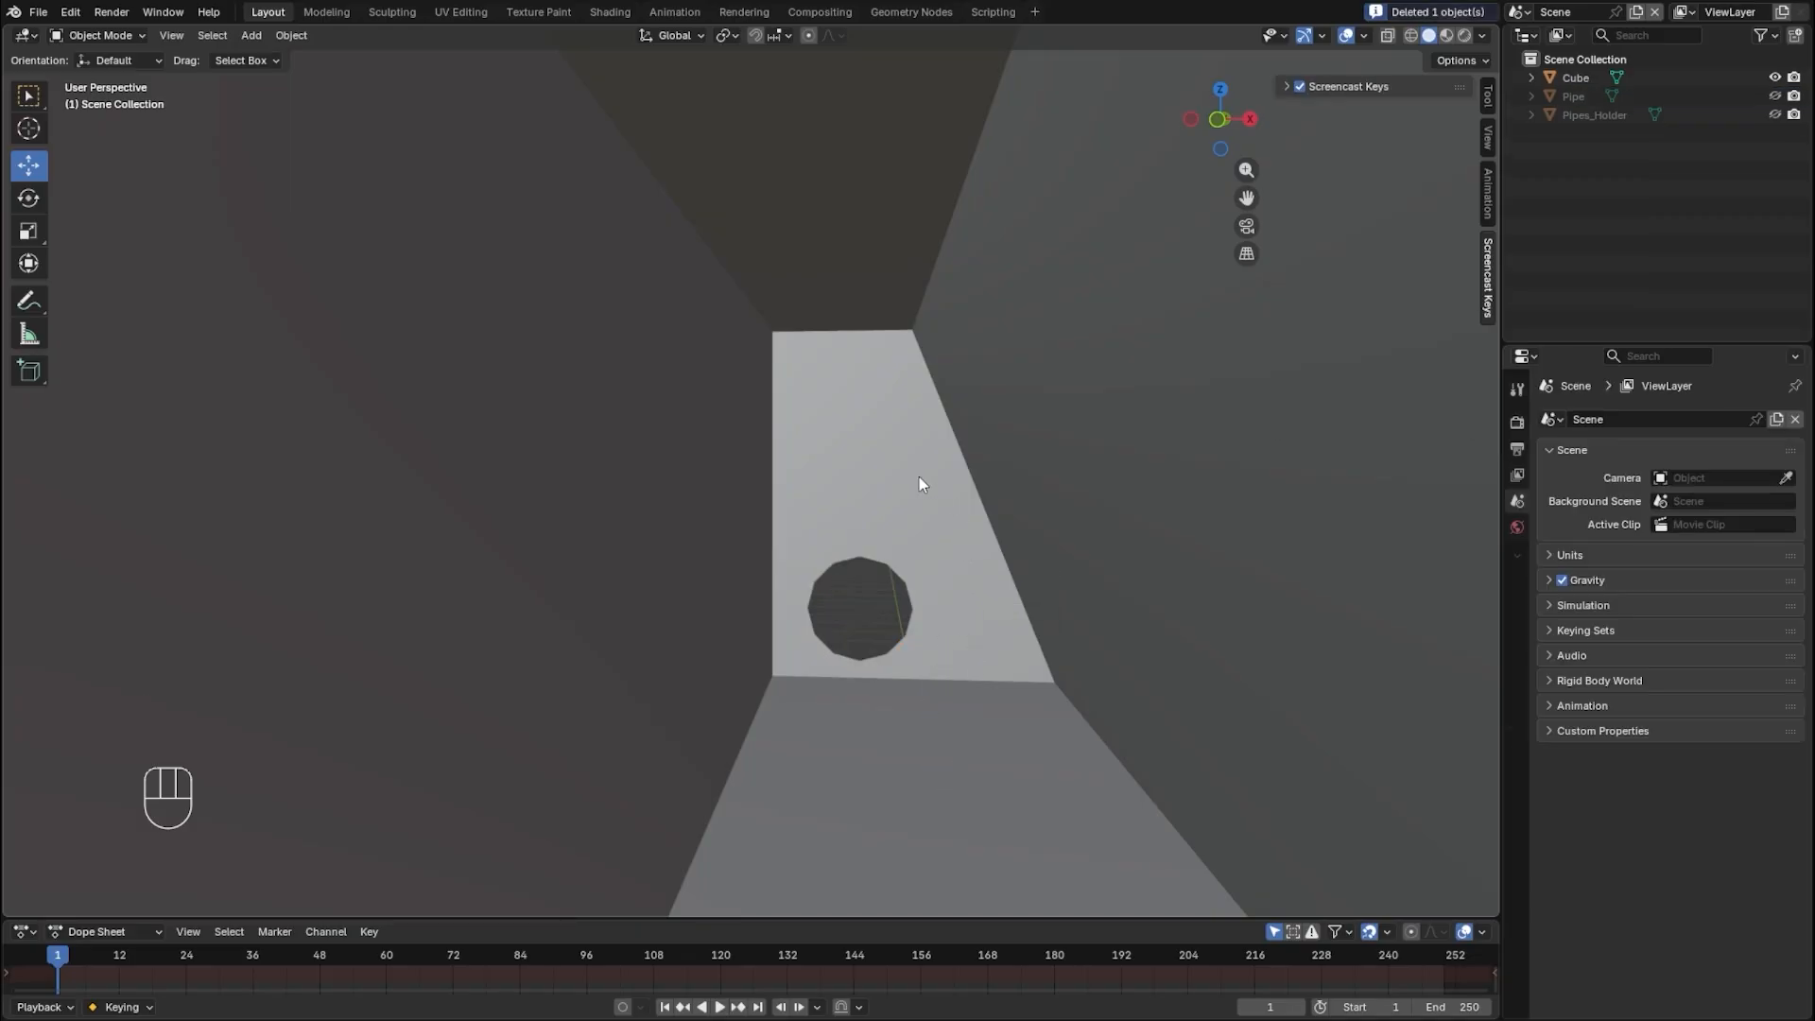
- Extrude the round hole's rim vertices in the corridor's end wall outward along the Y axis
{"action": "left_click", "coordinate": [885, 470]}
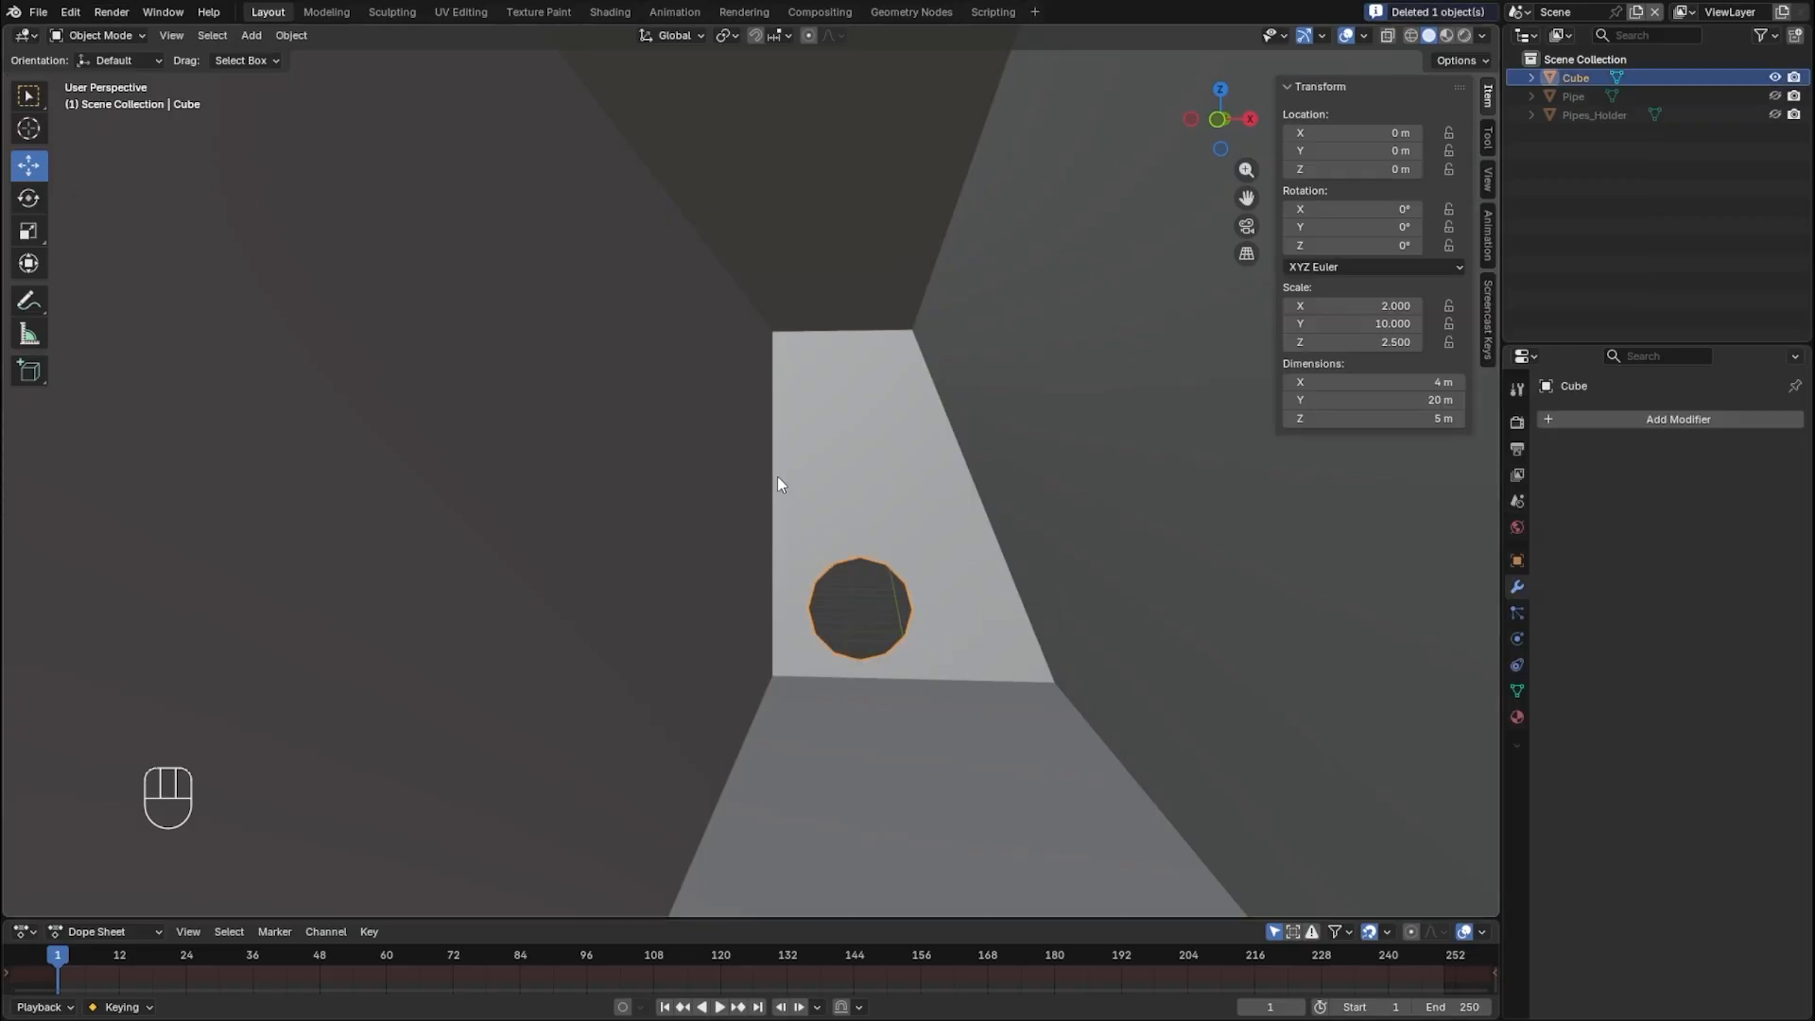
{"action": "key", "text": "Tab"}
{"action": "left_click", "coordinate": [149, 35]}
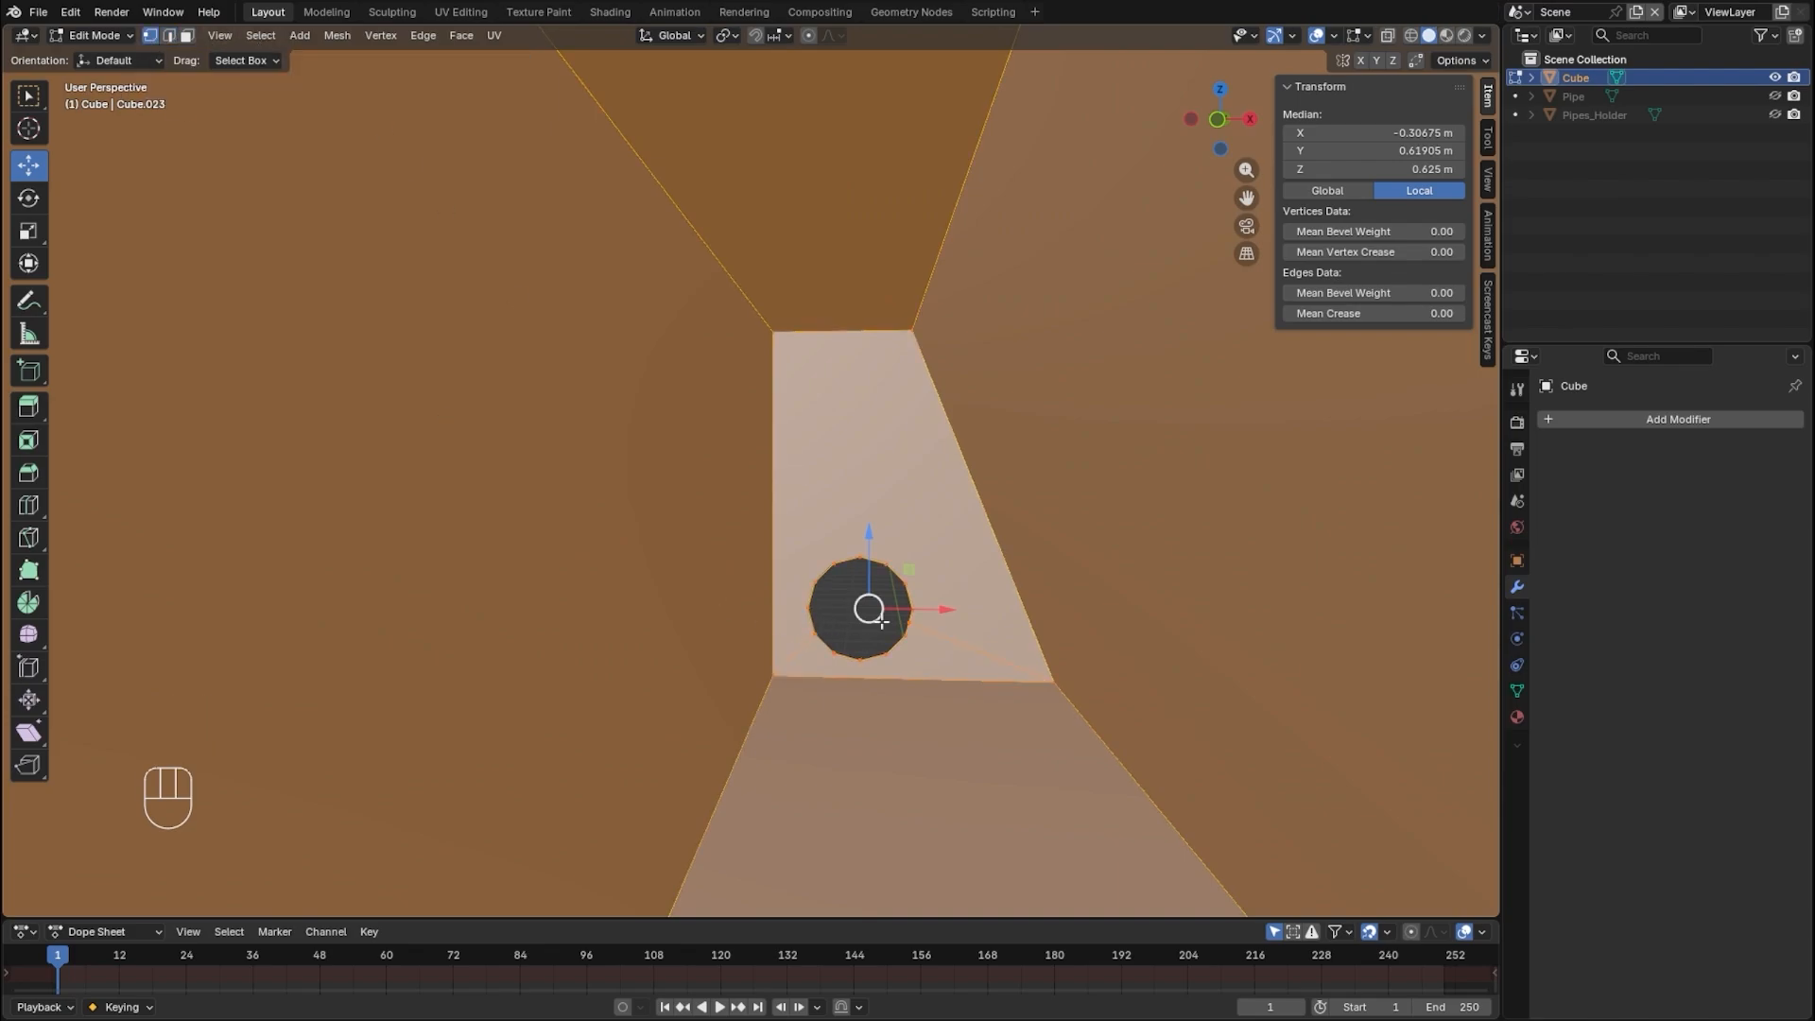
{"action": "key", "text": "a"}
{"action": "key", "text": "a"}
{"action": "key", "text": "a"}
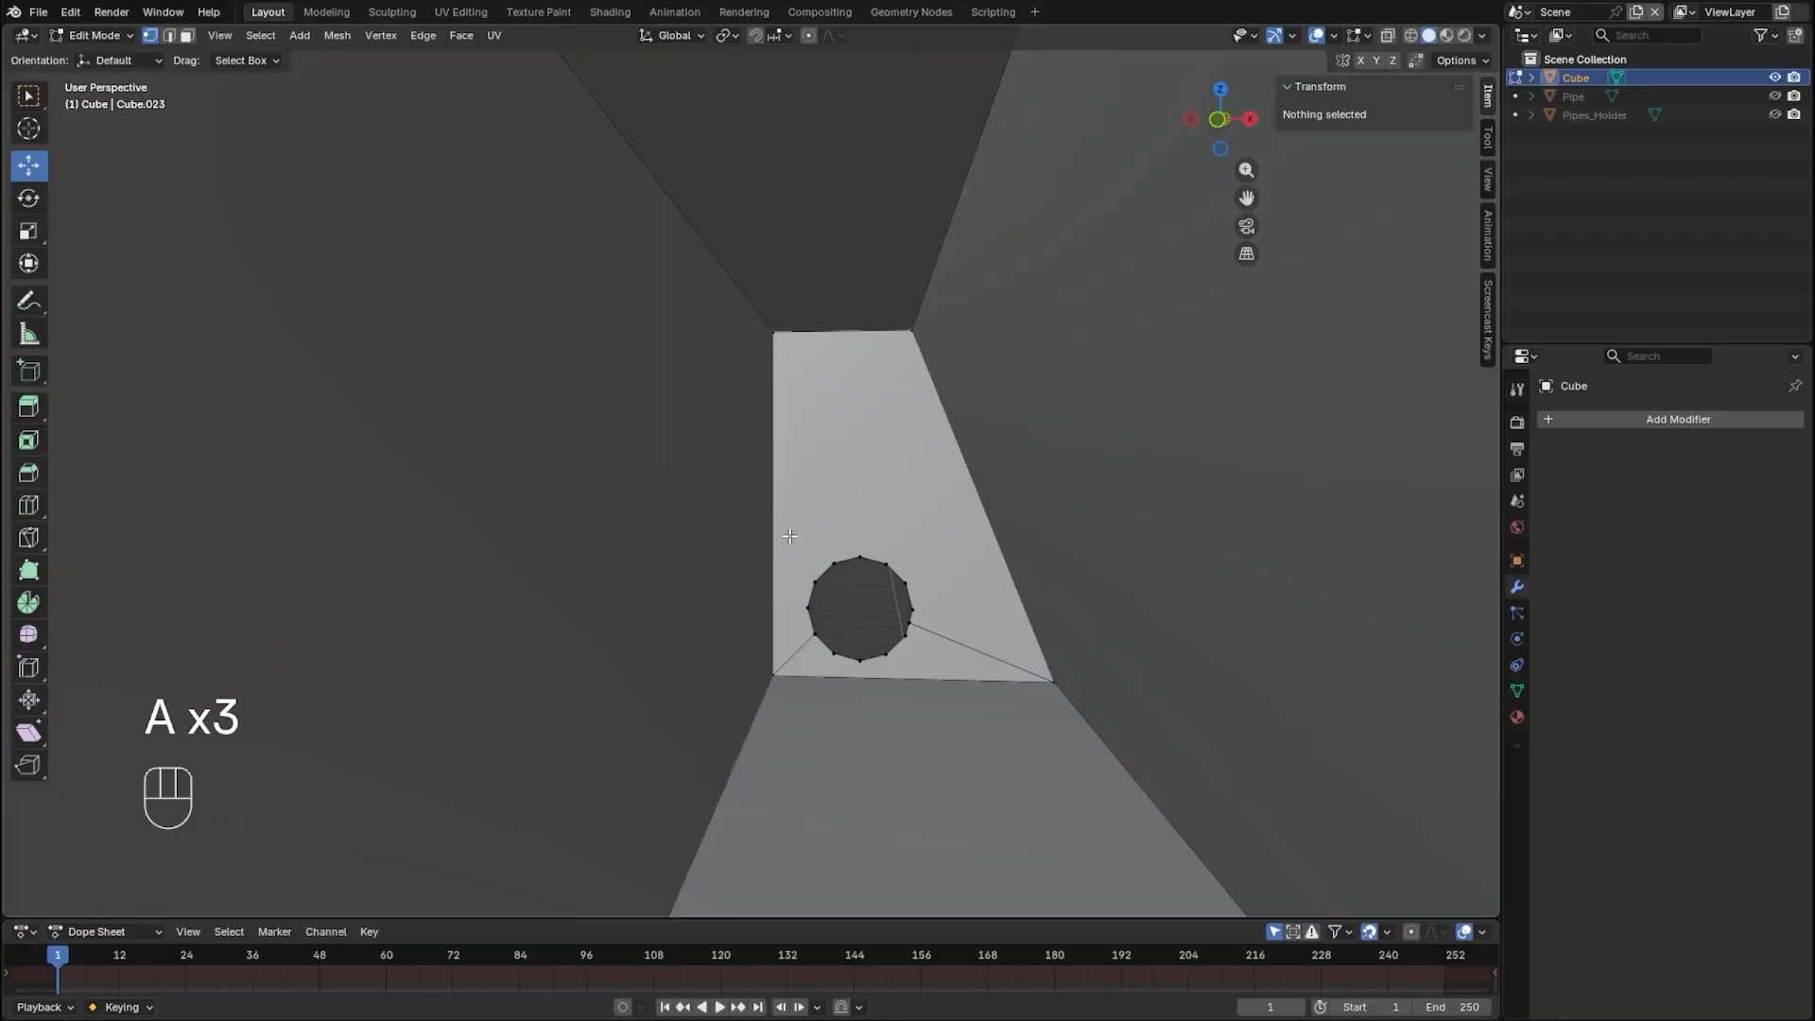
{"action": "left_click_drag", "start_coordinate": [789, 531], "coordinate": [951, 667]}
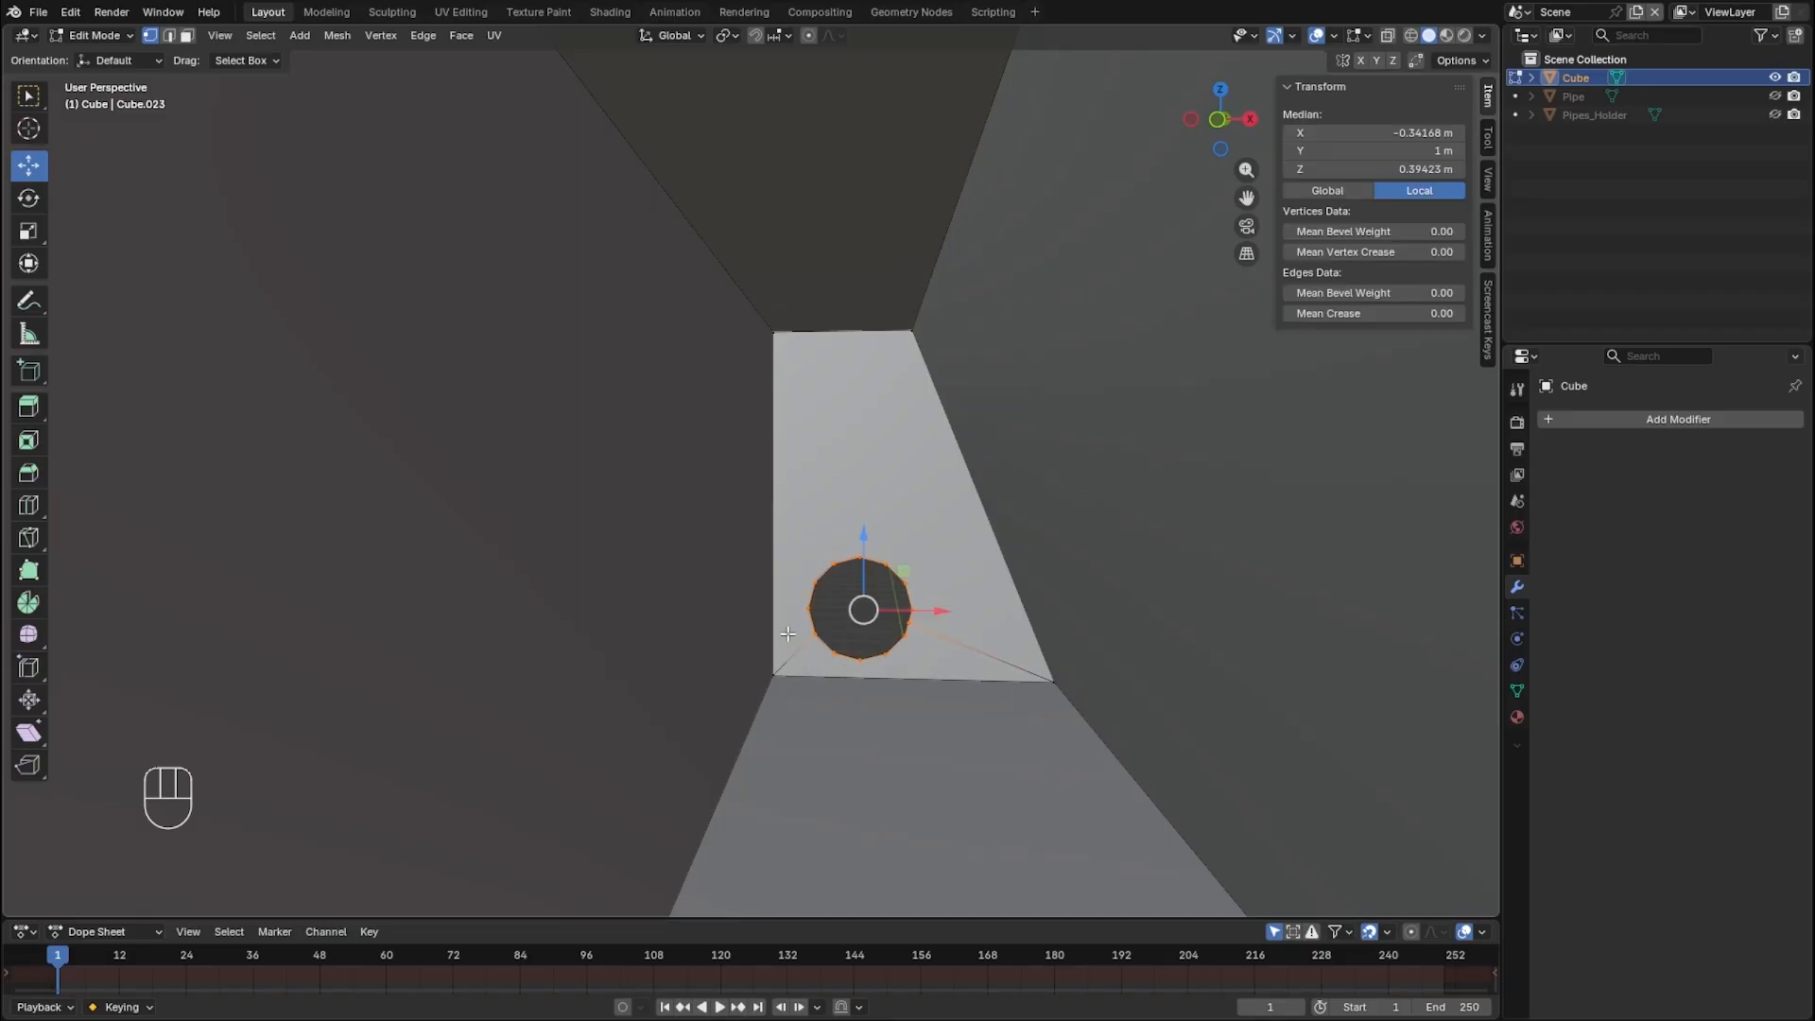
{"action": "middle_click_drag", "start_coordinate": [787, 633], "coordinate": [996, 648]}
{"action": "middle_click_drag", "start_coordinate": [384, 729], "coordinate": [530, 669], "text": "shift"}
{"action": "scroll", "coordinate": [532, 667], "scroll_direction": "up", "scroll_amount": 4}
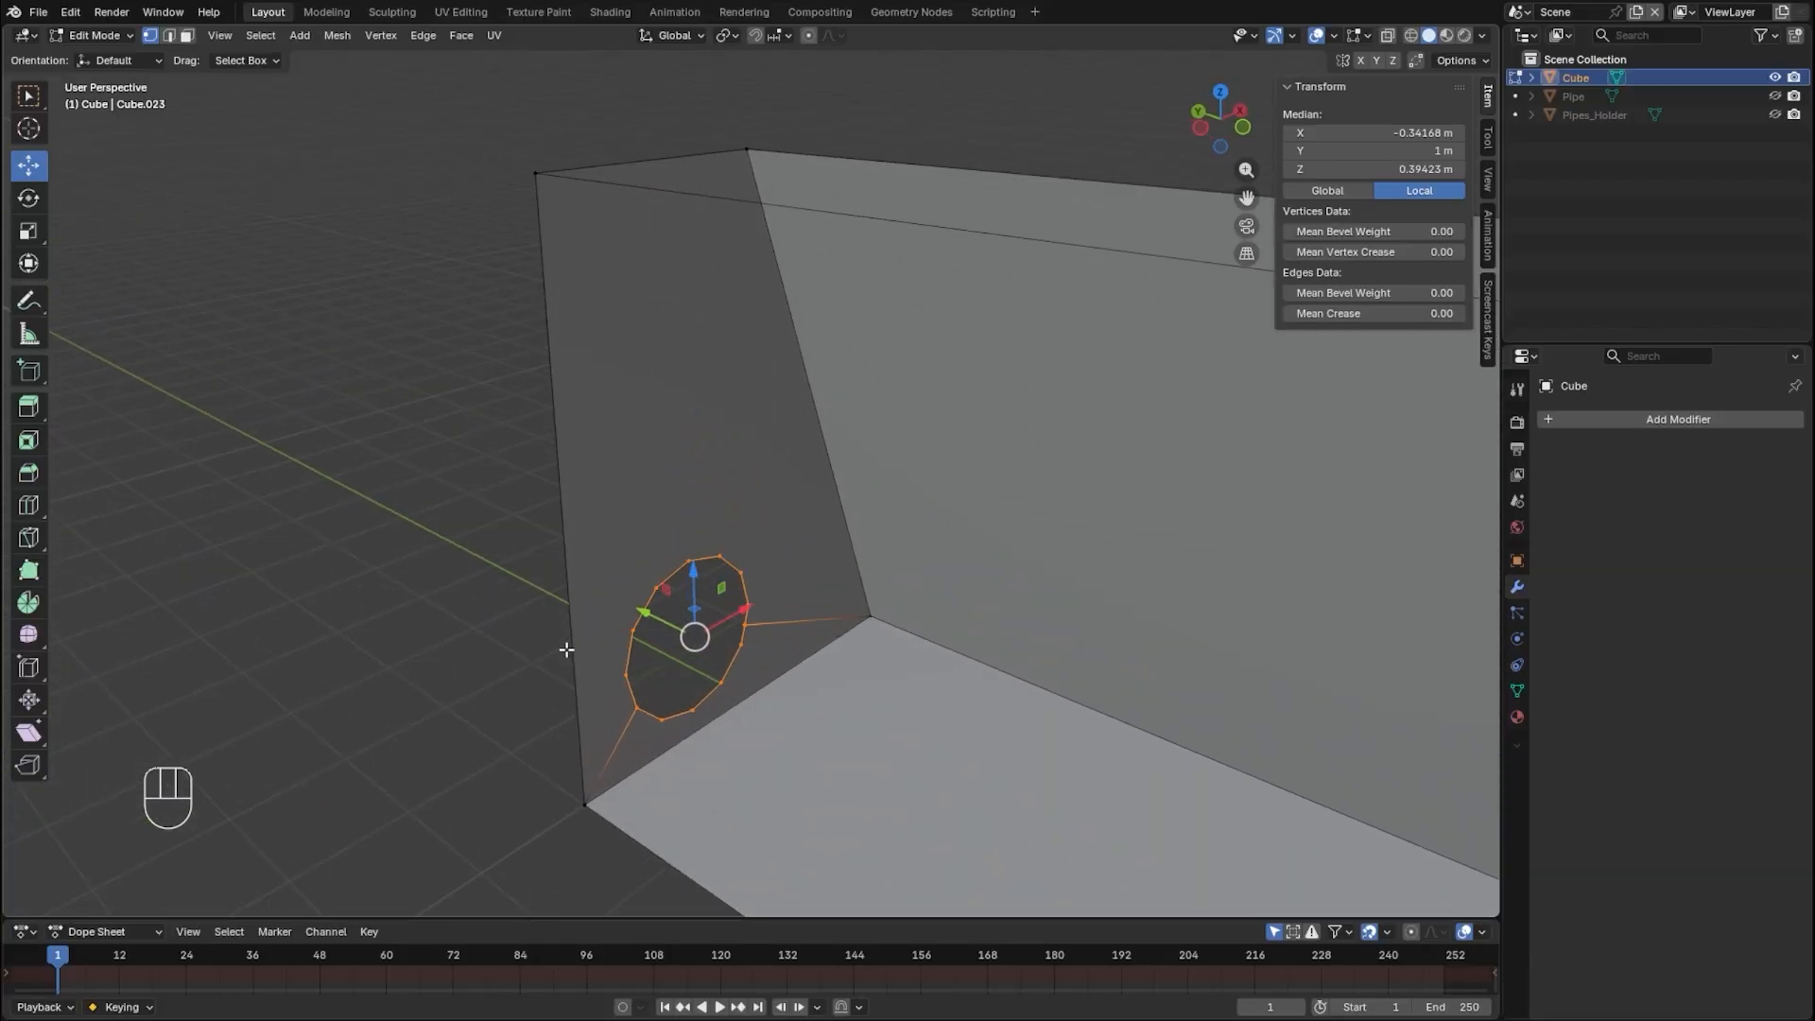
{"action": "key", "text": "e"}
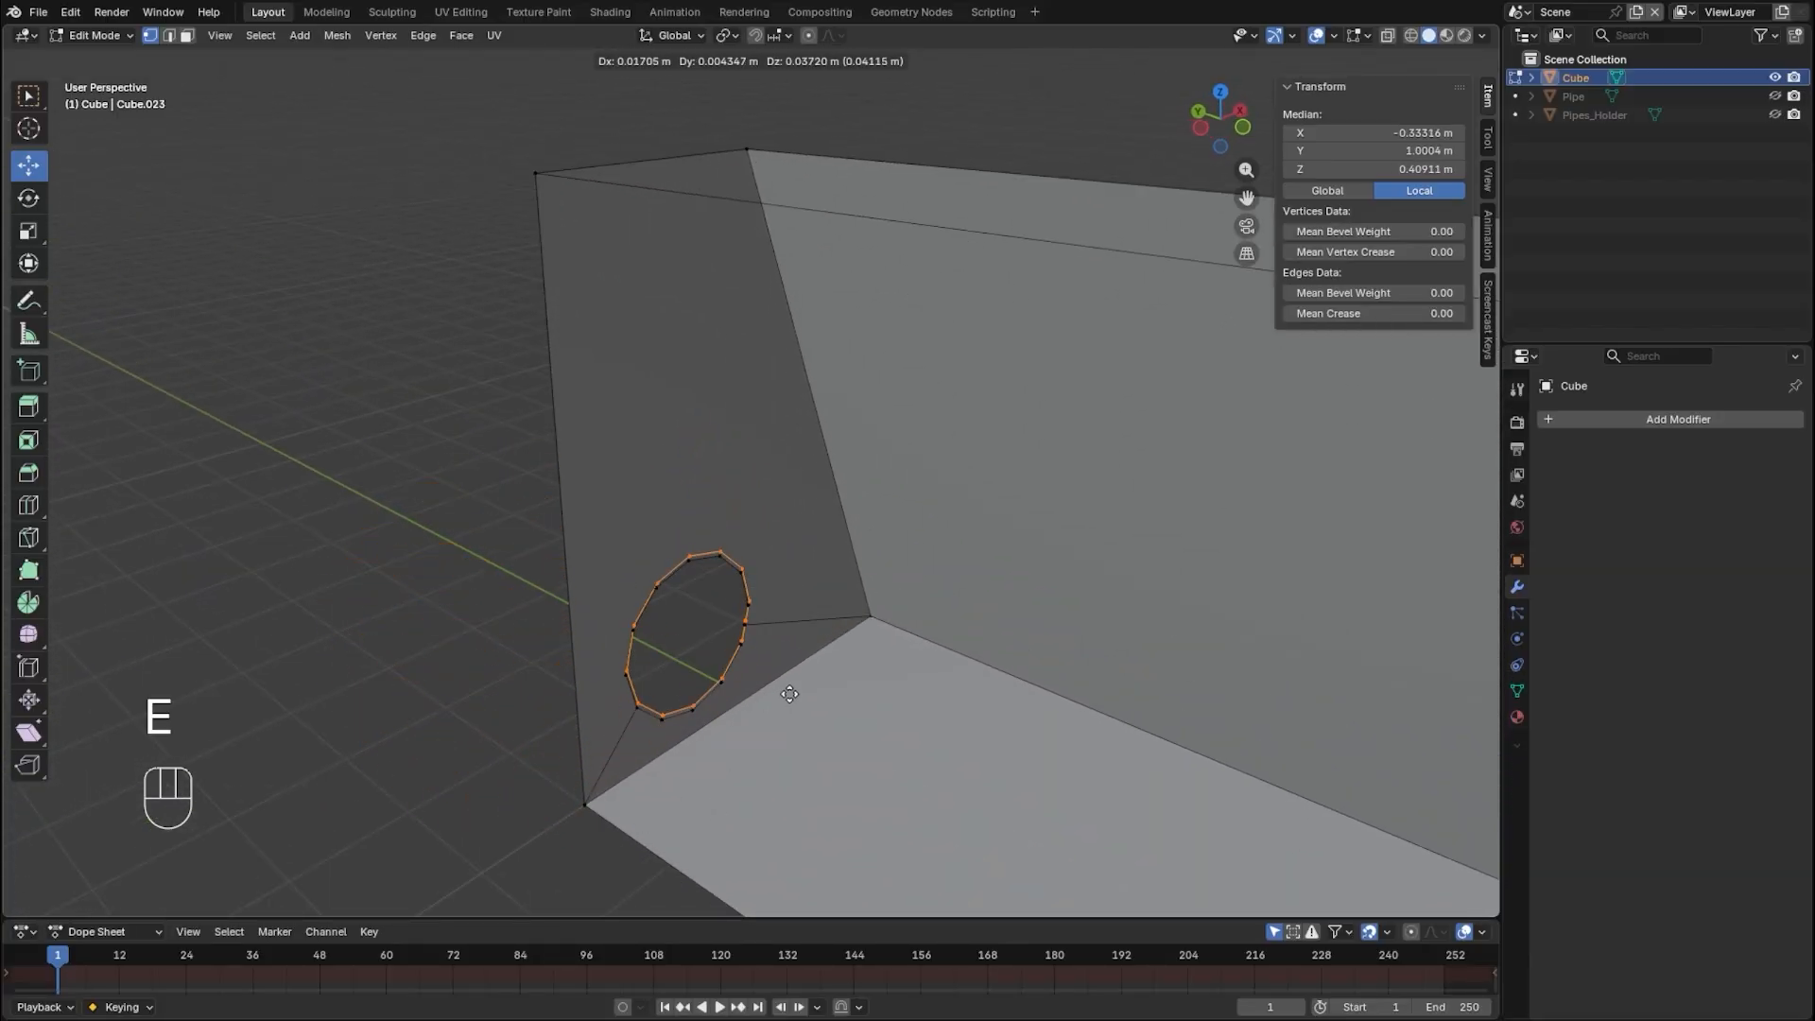
{"action": "key", "text": "y"}
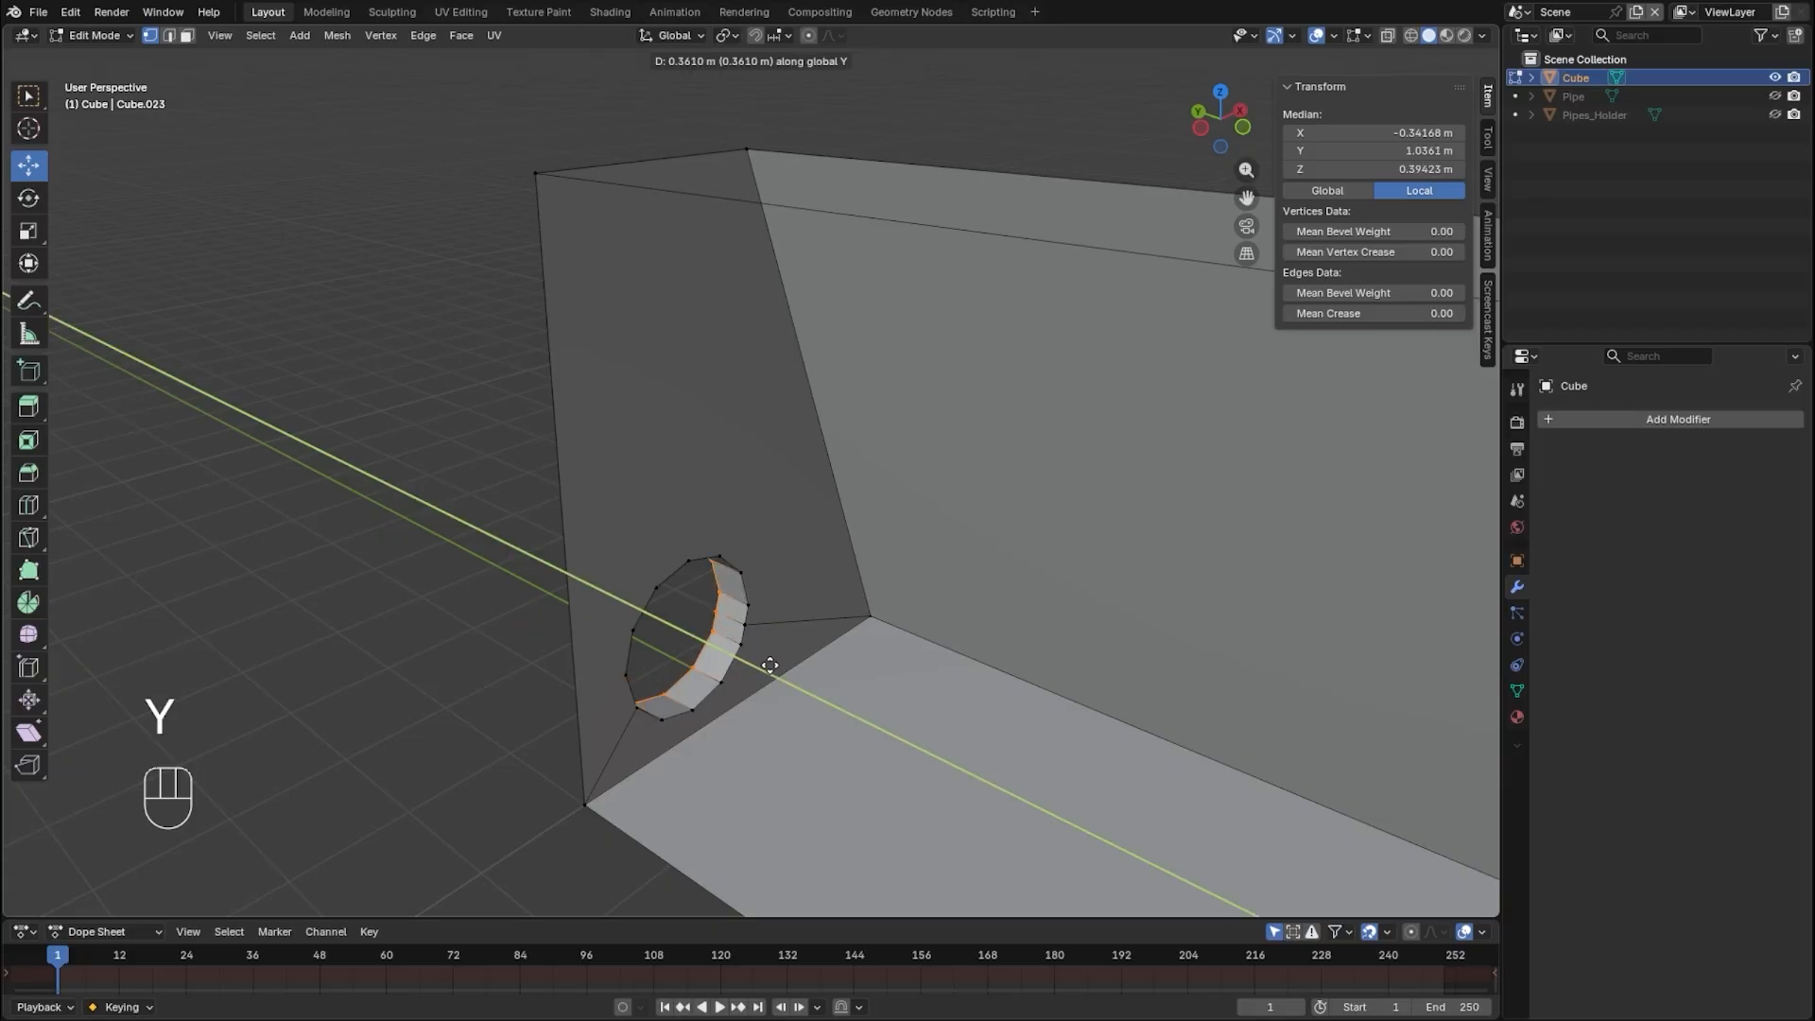
{"action": "left_click", "coordinate": [690, 628]}
- Move the extruded rim along Y so the pipe stub extends about 1 m beyond the end wall, and finish mesh editing
{"action": "middle_click_drag", "start_coordinate": [679, 630], "coordinate": [870, 656]}
{"action": "scroll", "coordinate": [870, 656], "scroll_direction": "down", "scroll_amount": 3}
{"action": "middle_click_drag", "start_coordinate": [792, 740], "coordinate": [867, 725], "text": "shift"}
{"action": "left_click_drag", "start_coordinate": [574, 716], "coordinate": [597, 706]}
{"action": "middle_click_drag", "start_coordinate": [630, 730], "coordinate": [595, 735]}
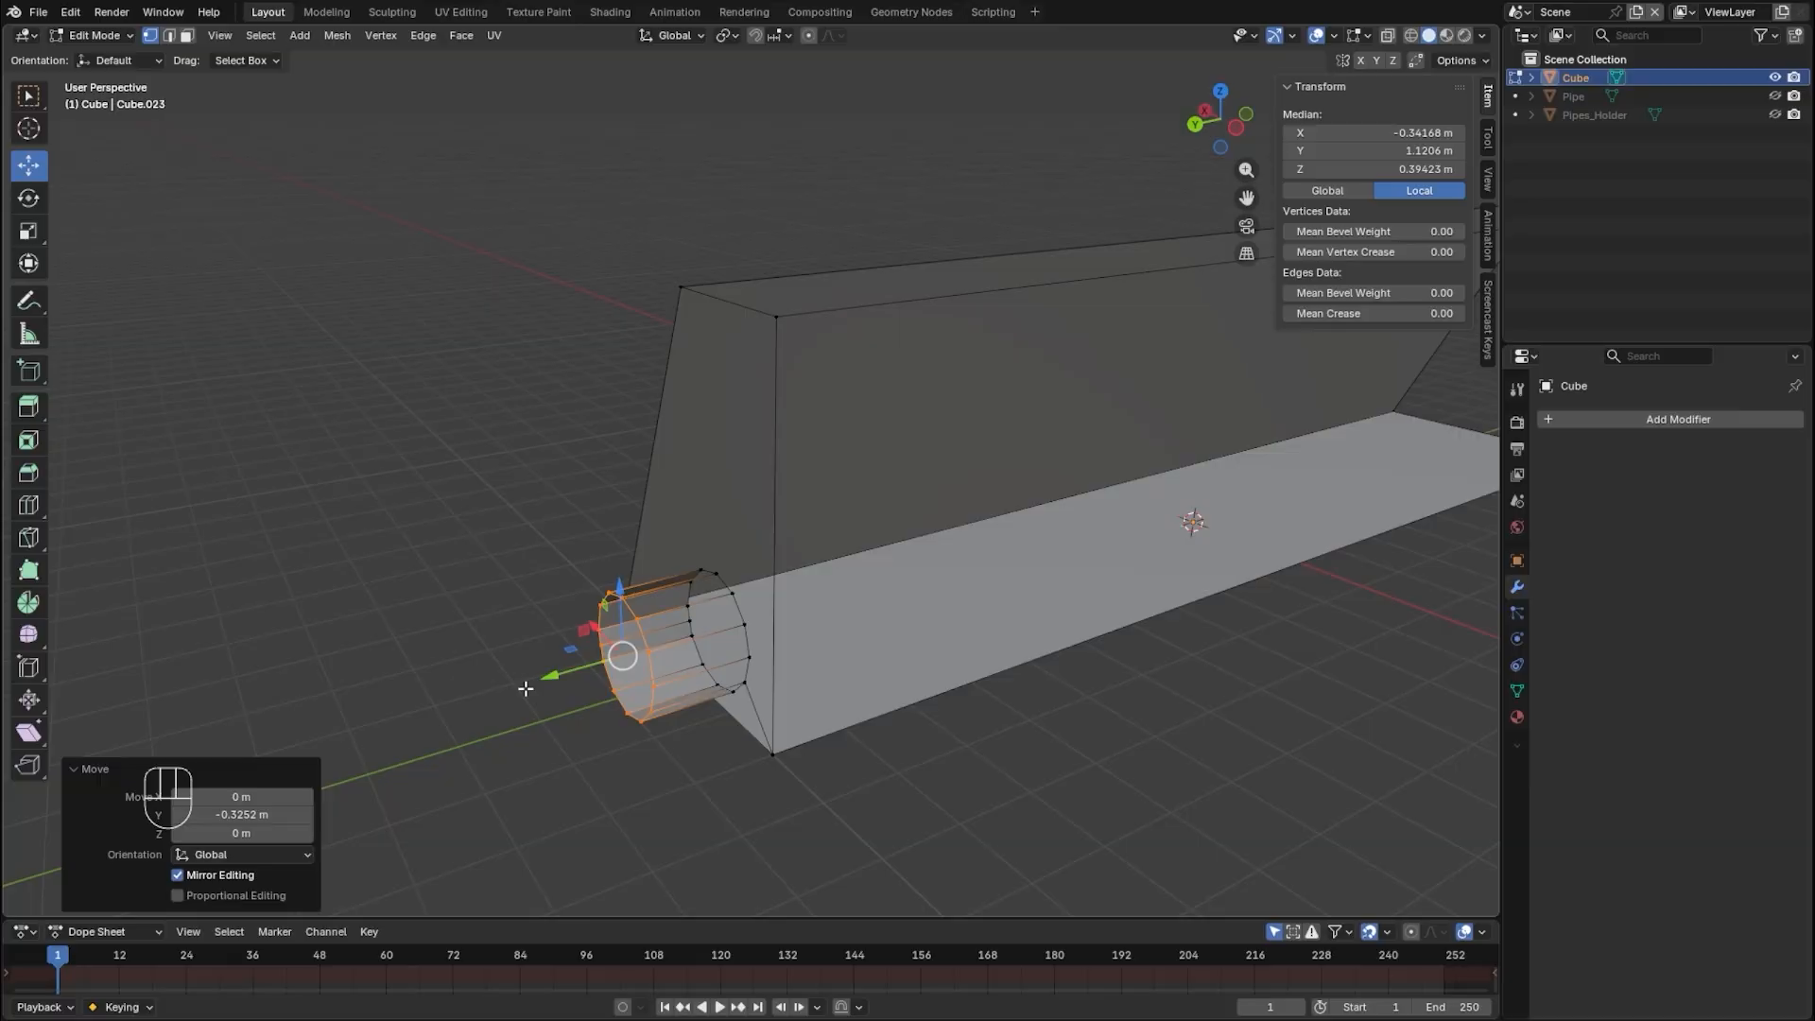
{"action": "left_click_drag", "start_coordinate": [550, 676], "coordinate": [548, 677]}
{"action": "scroll", "coordinate": [728, 737], "scroll_direction": "down", "scroll_amount": 2}
{"action": "middle_click_drag", "start_coordinate": [728, 737], "coordinate": [652, 697]}
{"action": "left_click_drag", "start_coordinate": [555, 611], "coordinate": [571, 612]}
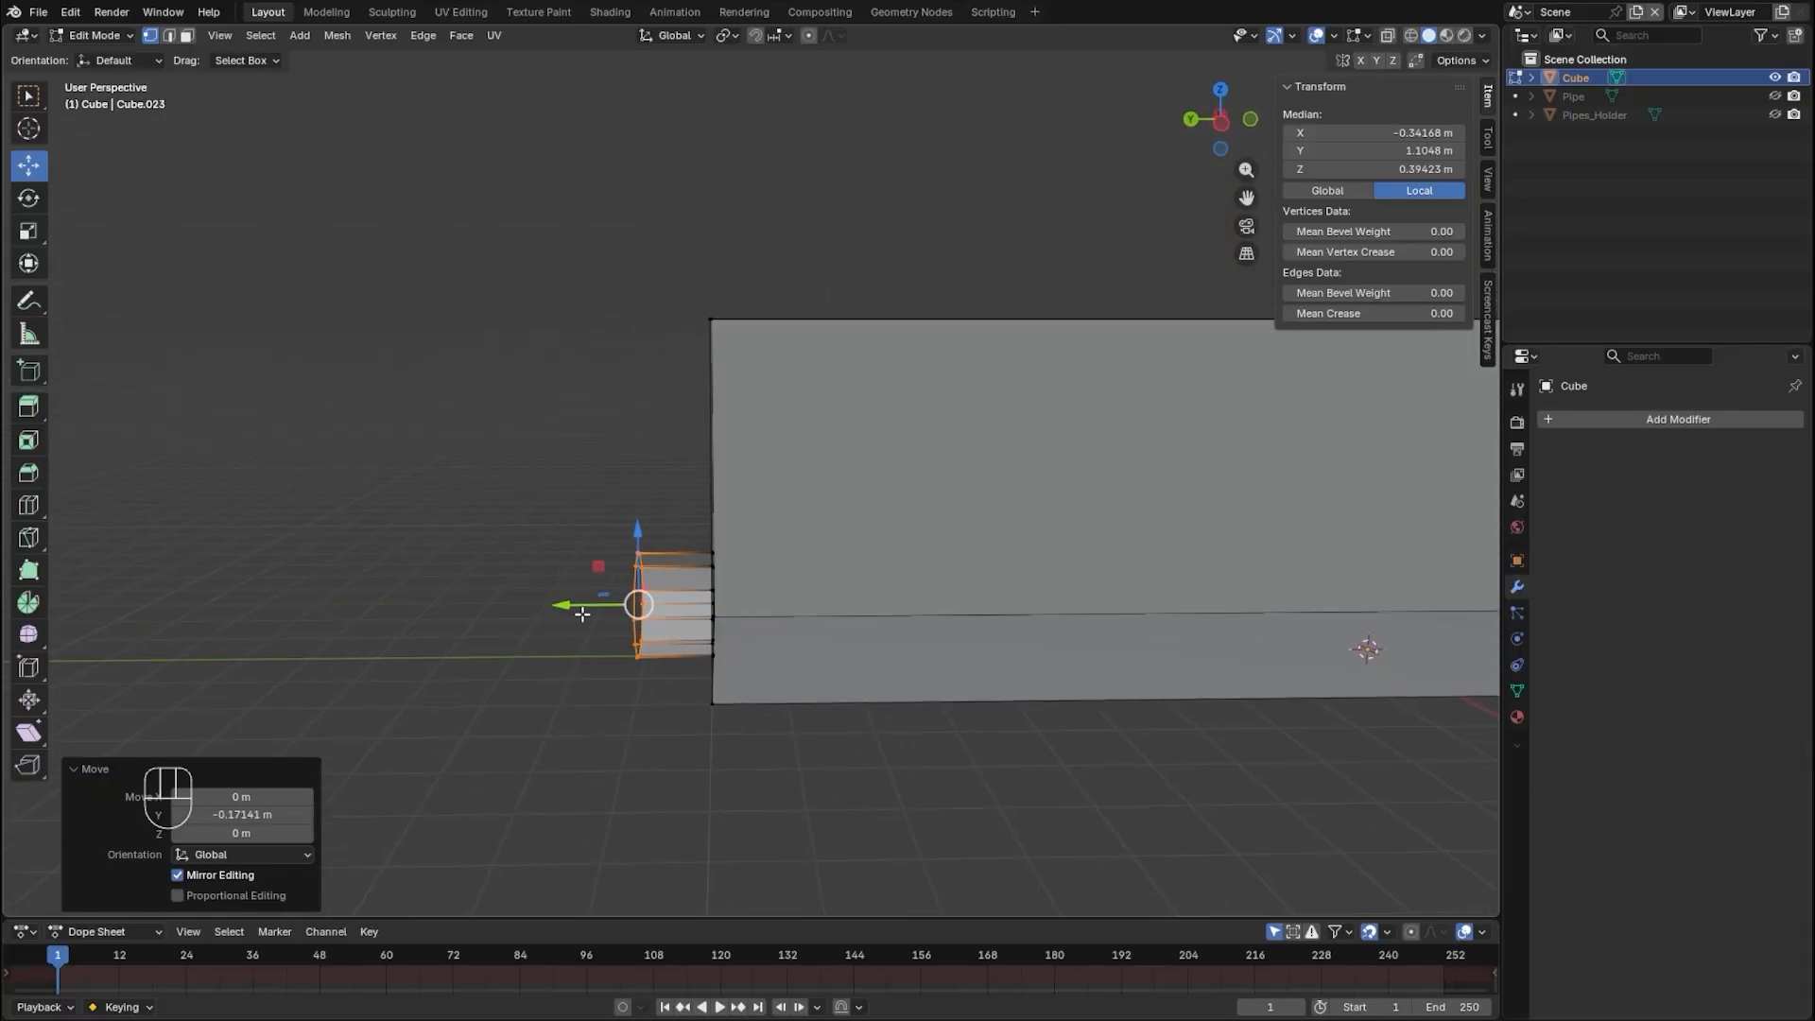
{"action": "scroll", "coordinate": [588, 616], "scroll_direction": "down", "scroll_amount": 4}
{"action": "key", "text": "Tab"}
- Add a Solidify modifier to the corridor with the pipe stub
{"action": "middle_click_drag", "start_coordinate": [711, 546], "coordinate": [700, 712]}
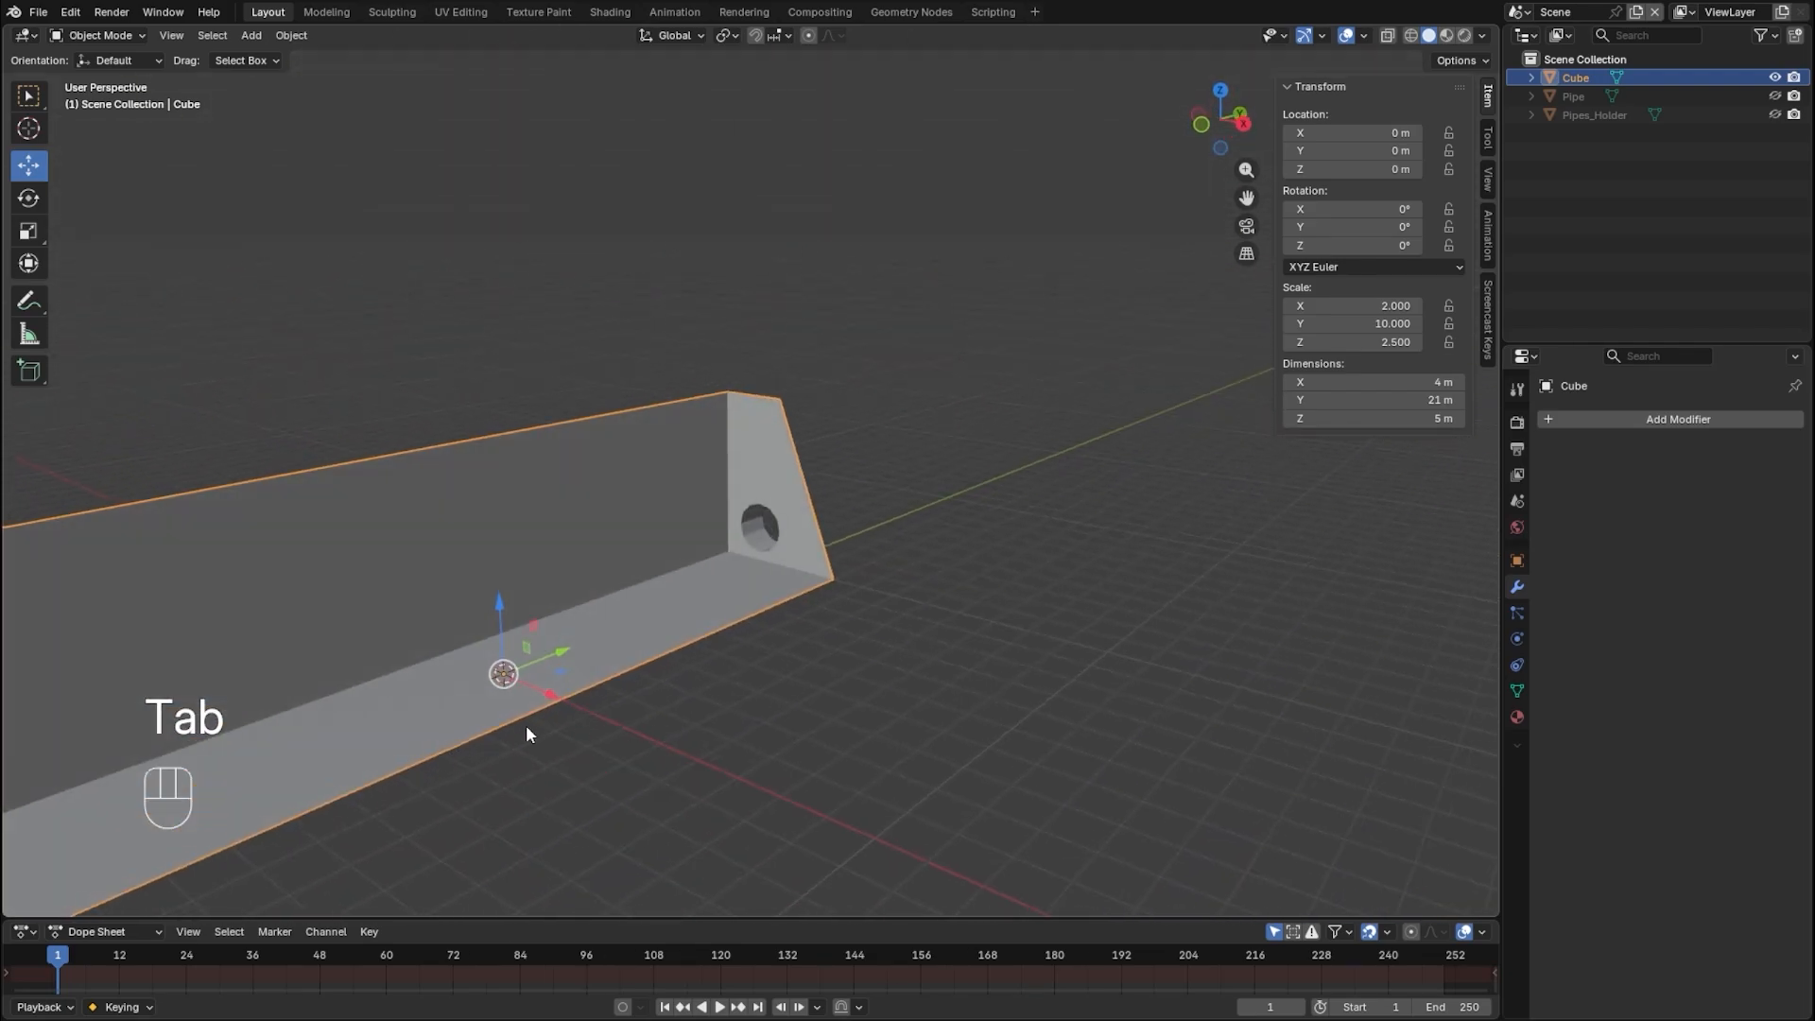
{"action": "scroll", "coordinate": [531, 722], "scroll_direction": "down", "scroll_amount": 3}
{"action": "middle_click_drag", "start_coordinate": [531, 722], "coordinate": [766, 473]}
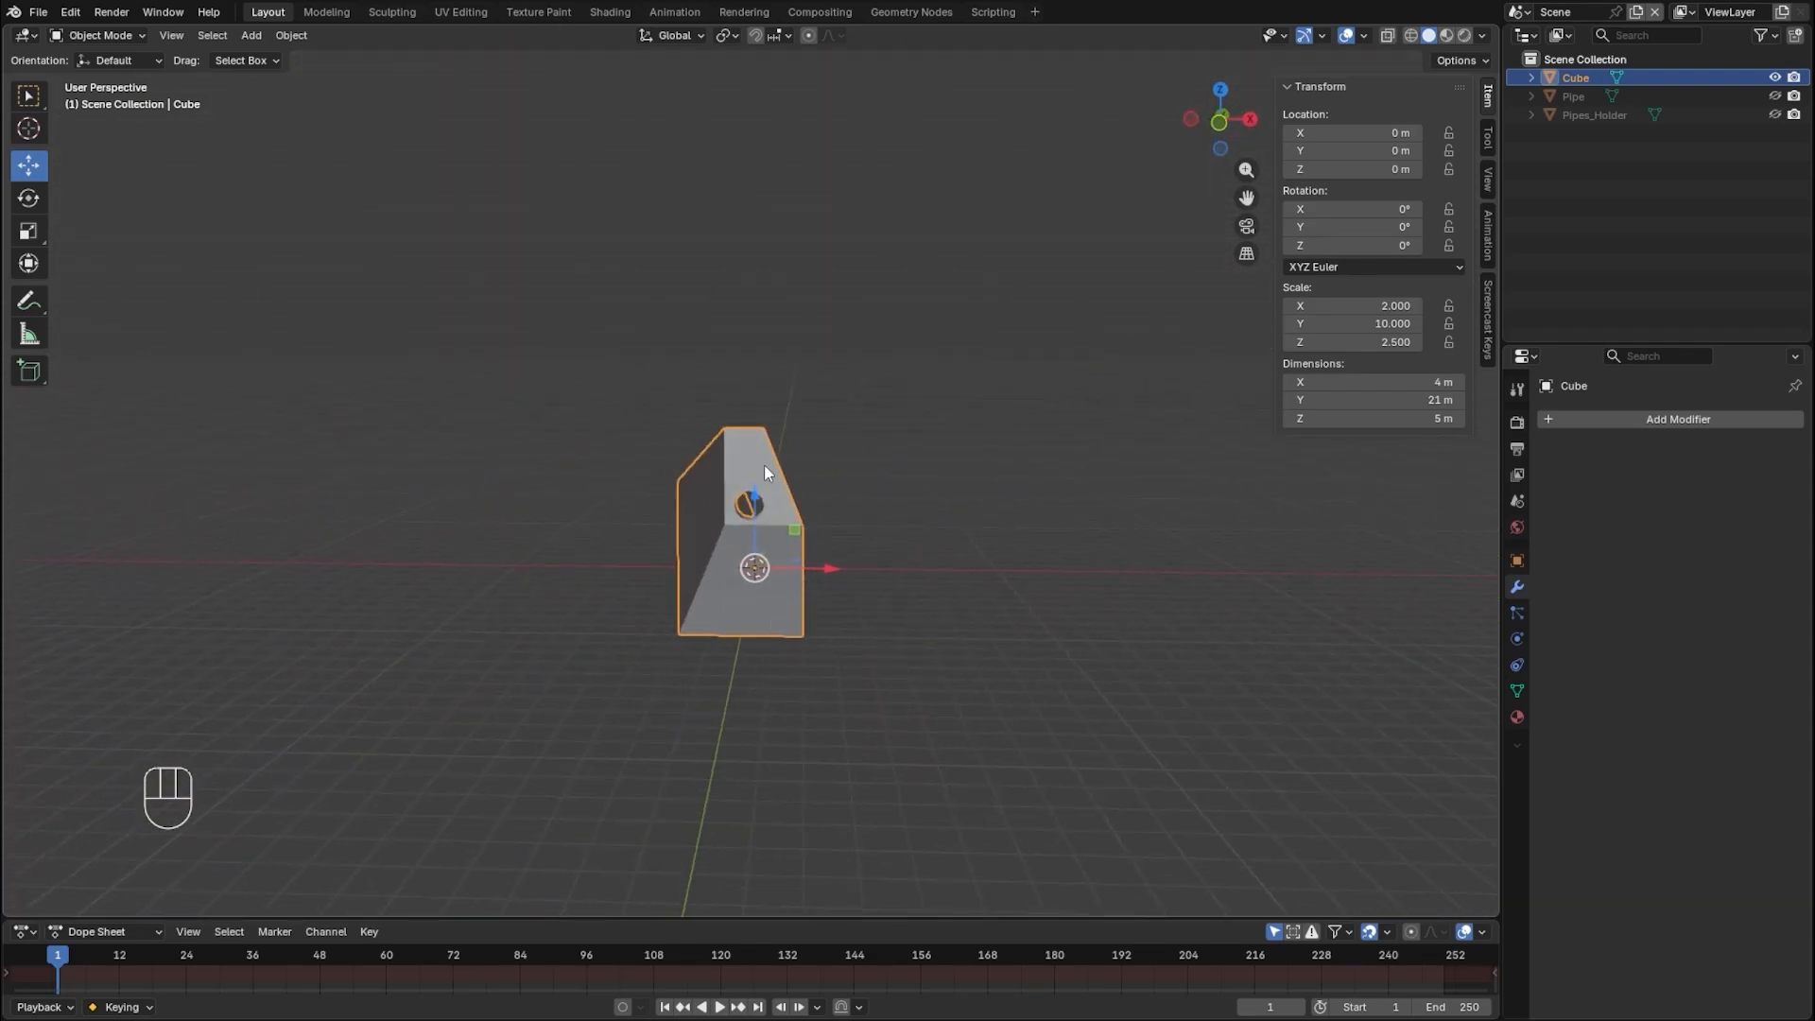
{"action": "middle_click_drag", "start_coordinate": [757, 709], "coordinate": [650, 490]}
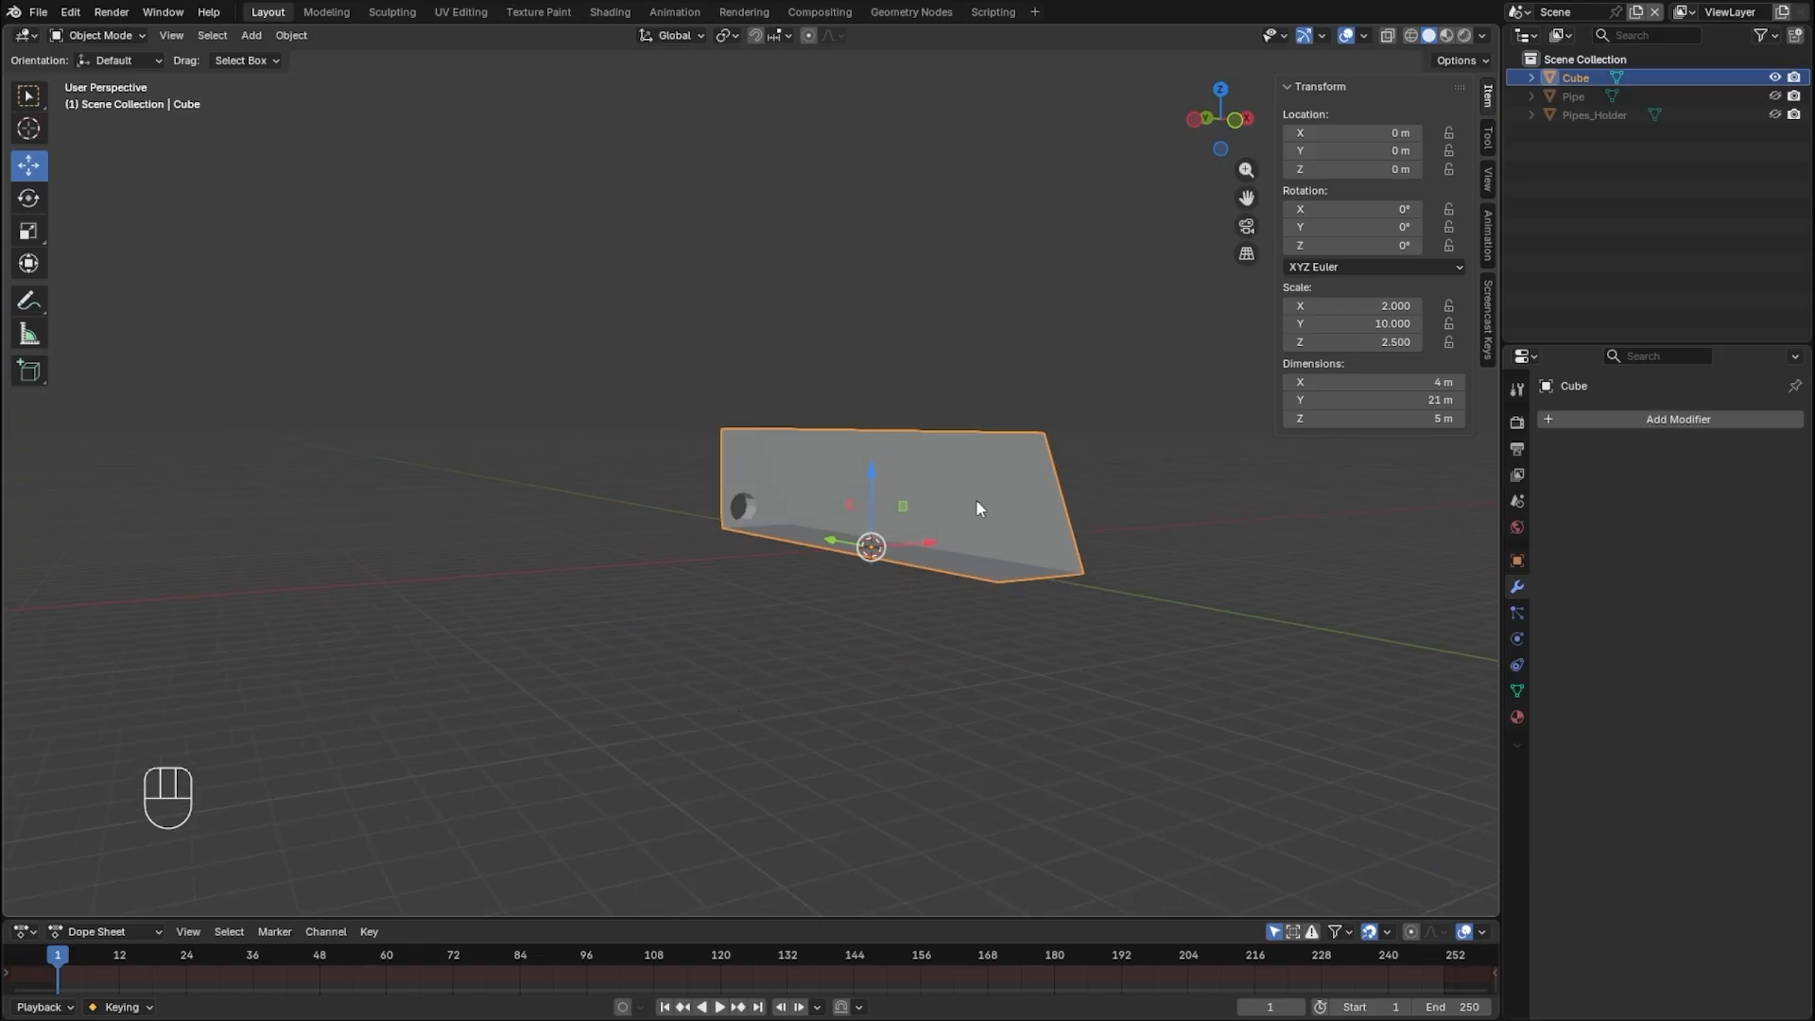
{"action": "middle_click_drag", "start_coordinate": [975, 508], "coordinate": [543, 335]}
{"action": "middle_click_drag", "start_coordinate": [869, 346], "coordinate": [1134, 567]}
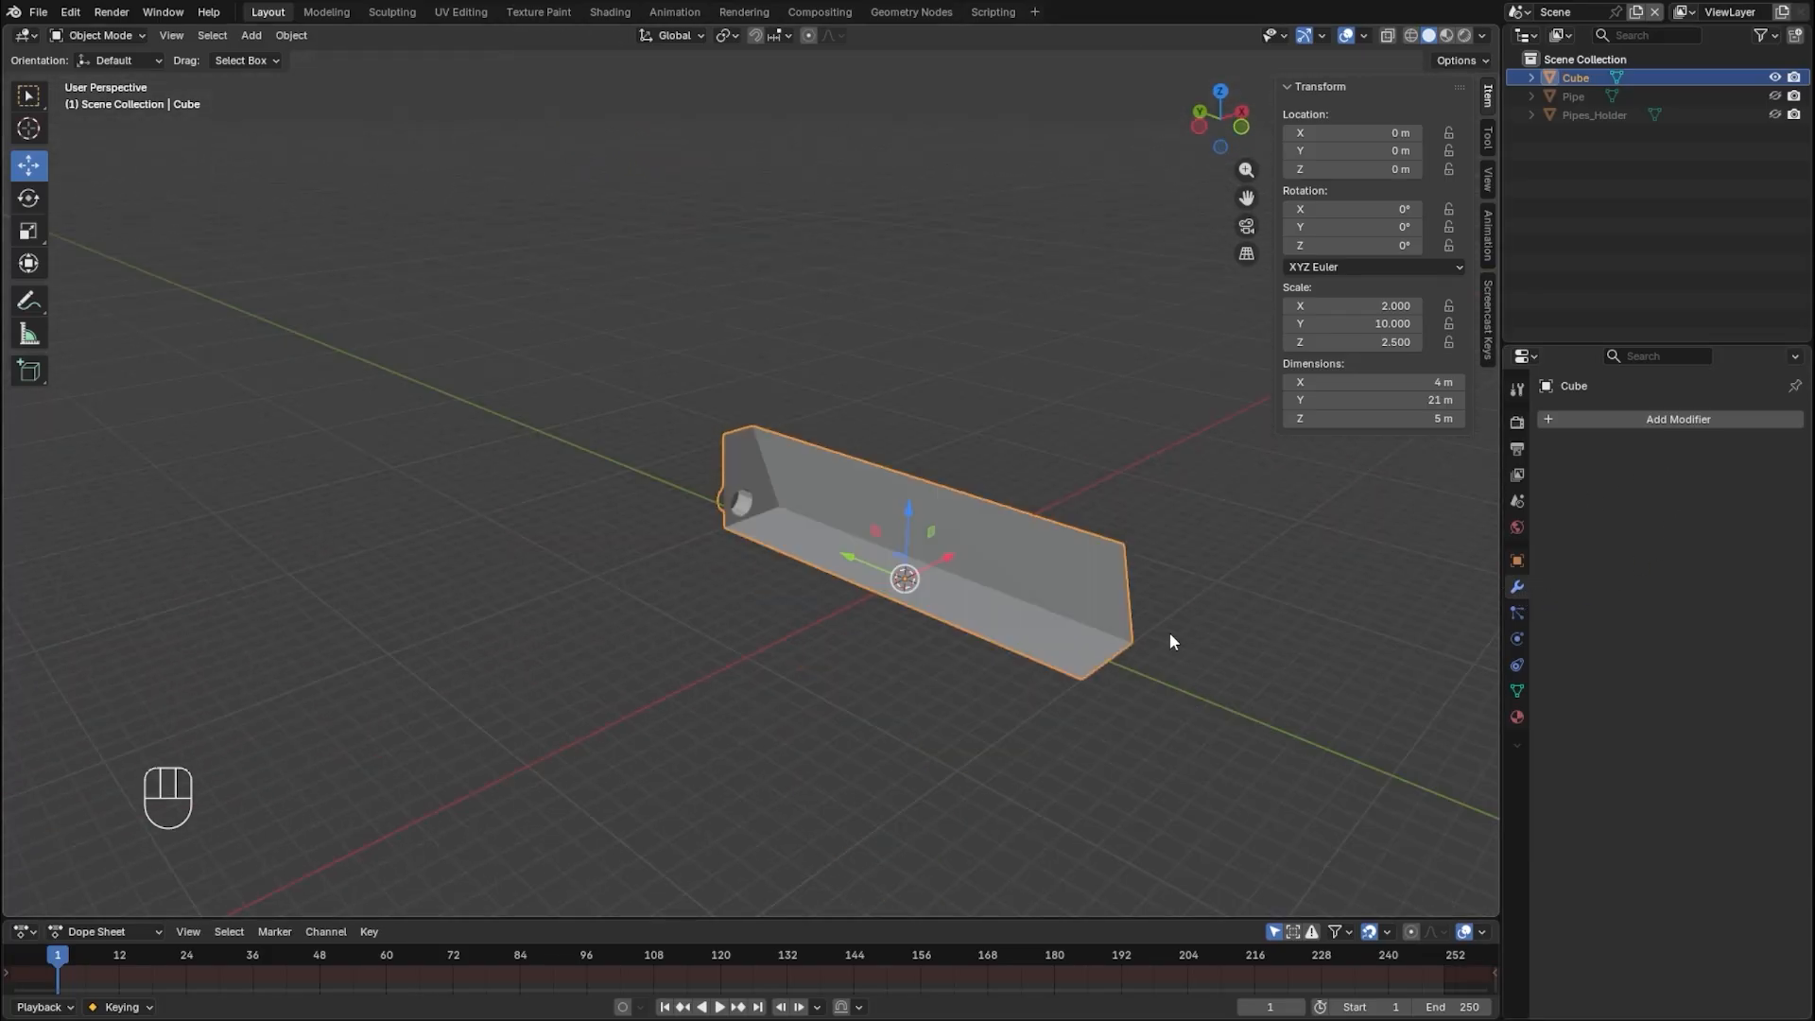
{"action": "left_click", "coordinate": [1640, 420]}
{"action": "mouse_move", "coordinate": [1646, 426]}
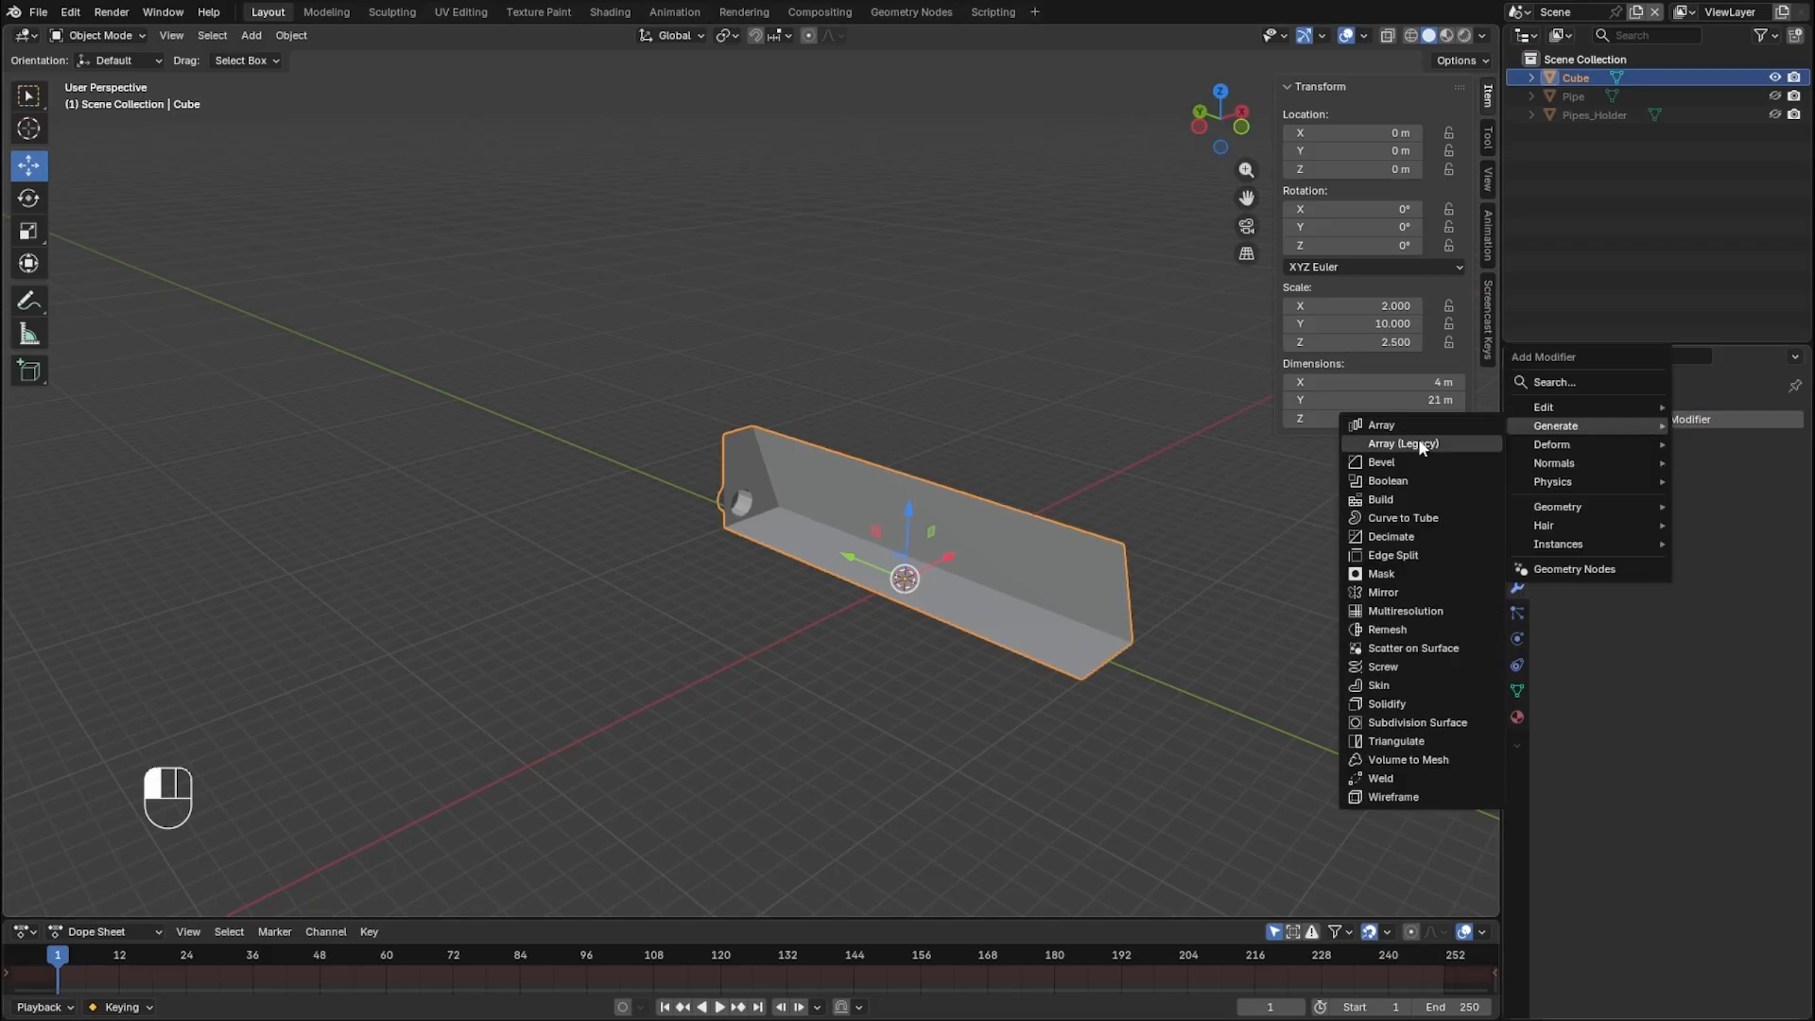
{"action": "left_click", "coordinate": [1386, 703]}
- Set the Solidify thickness to 0.03 m and apply the modifier to the corridor
{"action": "scroll", "coordinate": [916, 752], "scroll_direction": "up", "scroll_amount": 3}
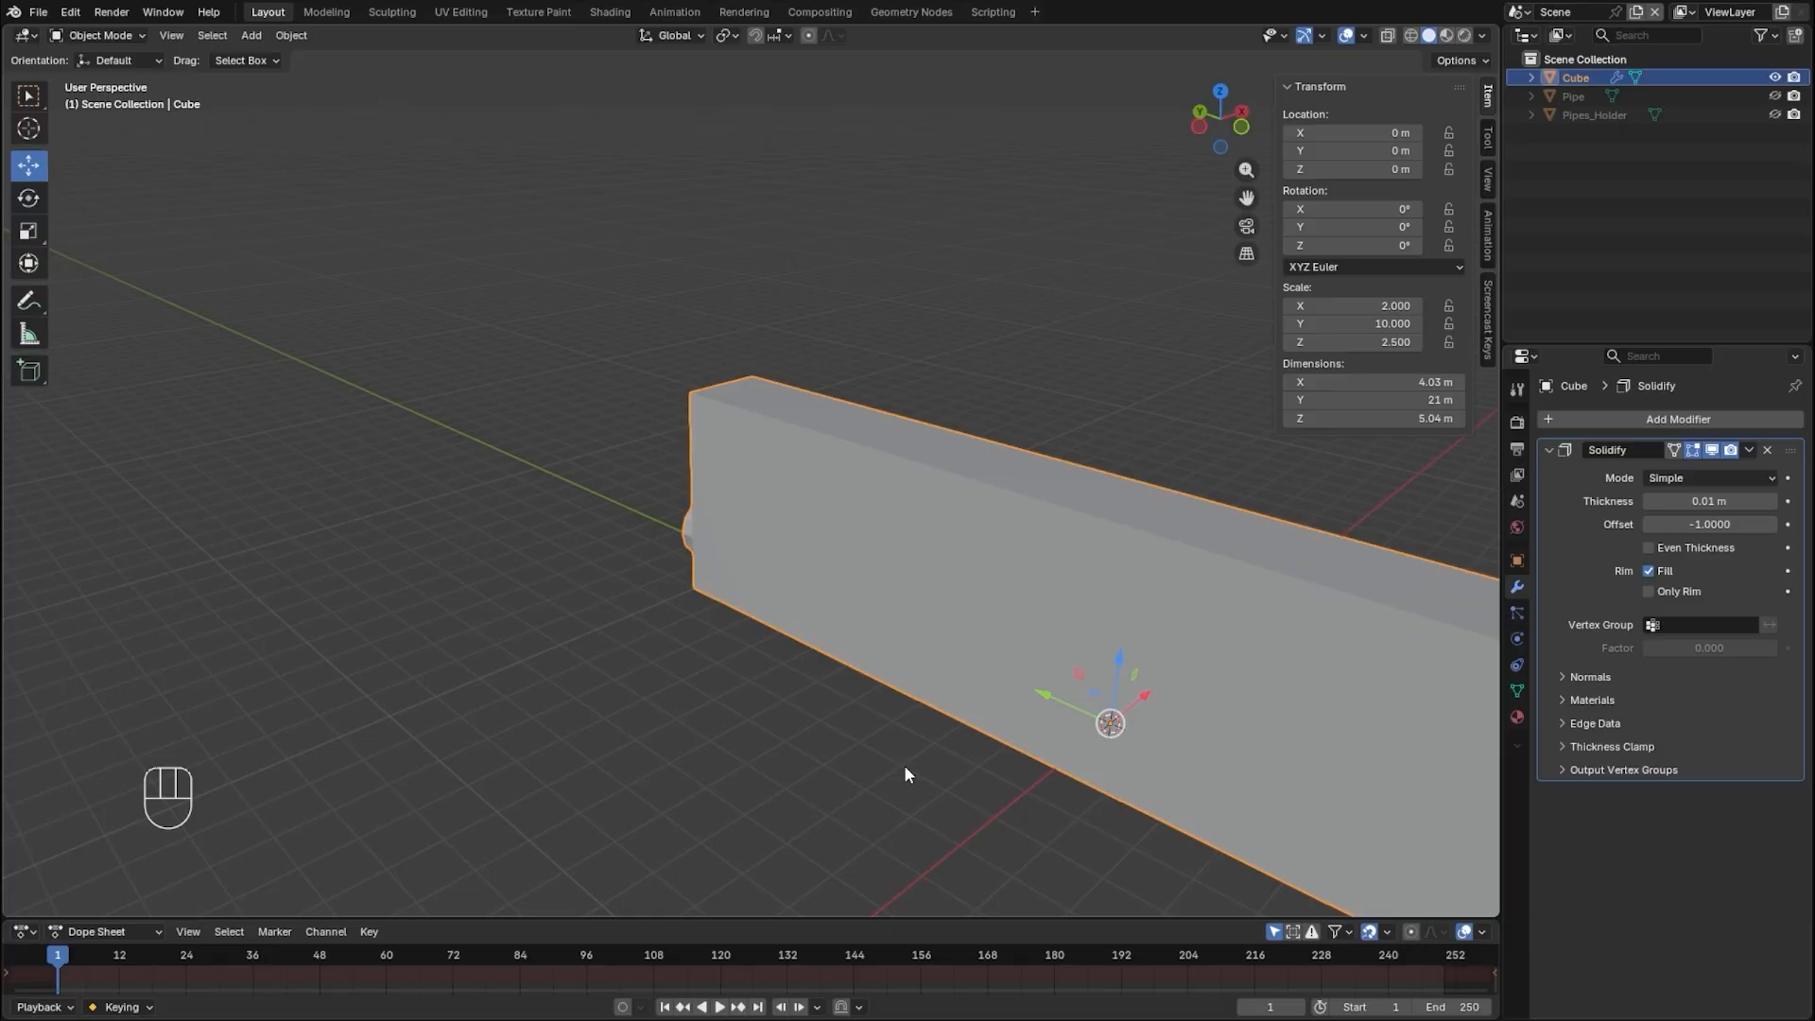
{"action": "middle_click_drag", "start_coordinate": [904, 763], "coordinate": [542, 660], "text": "shift"}
{"action": "scroll", "coordinate": [687, 678], "scroll_direction": "up", "scroll_amount": 4}
{"action": "scroll", "coordinate": [687, 679], "scroll_direction": "down", "scroll_amount": 3}
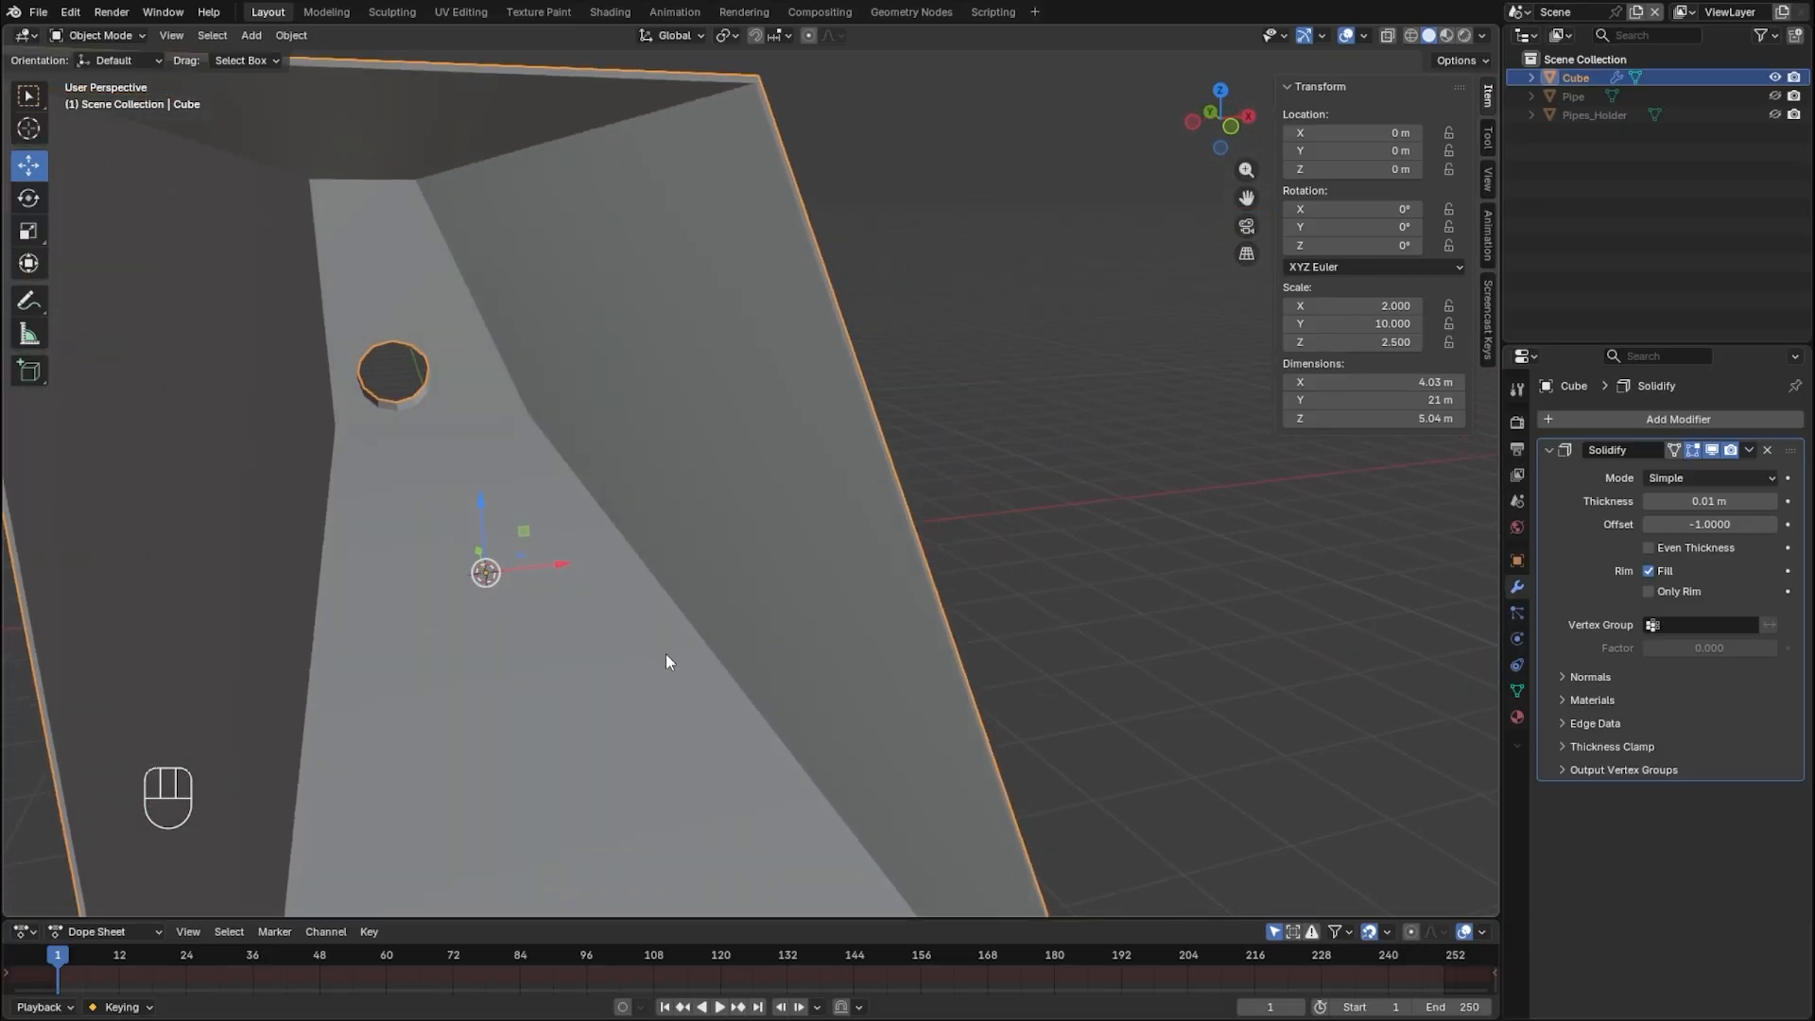
{"action": "scroll", "coordinate": [535, 699], "scroll_direction": "down", "scroll_amount": 3}
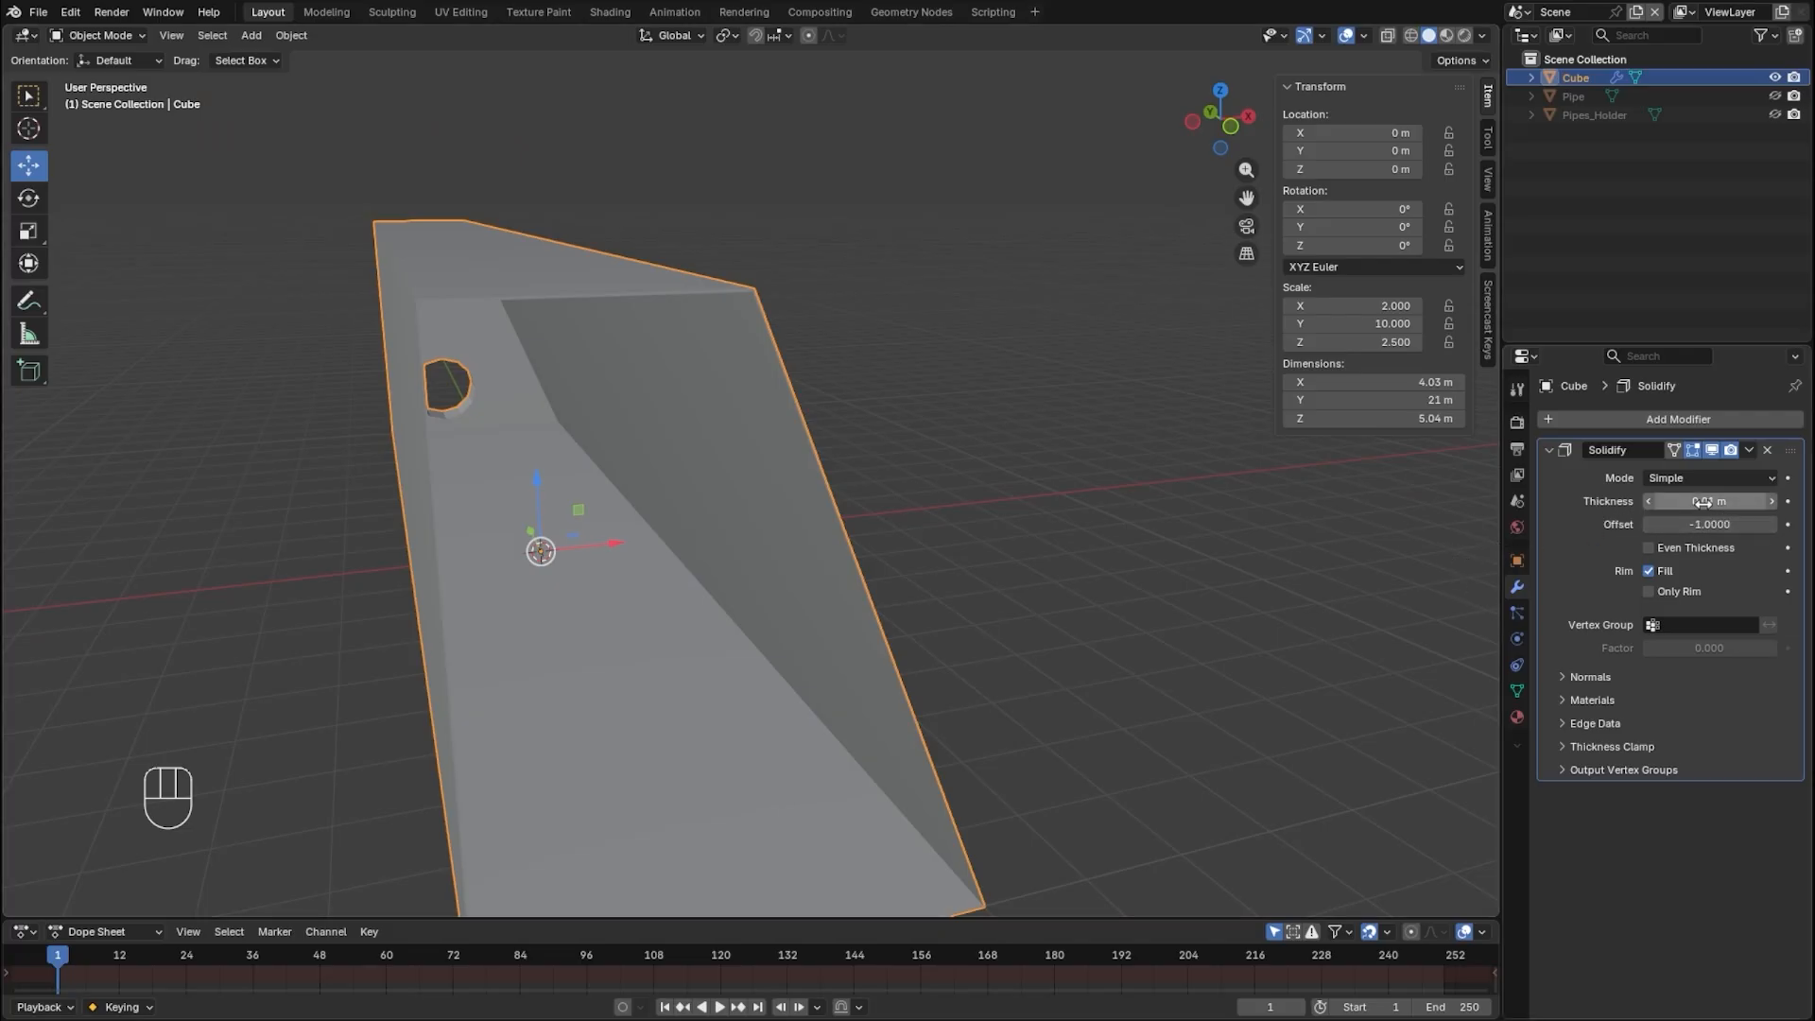
{"action": "left_click", "coordinate": [1770, 503]}
{"action": "left_click", "coordinate": [1771, 503]}
{"action": "left_click", "coordinate": [1770, 503]}
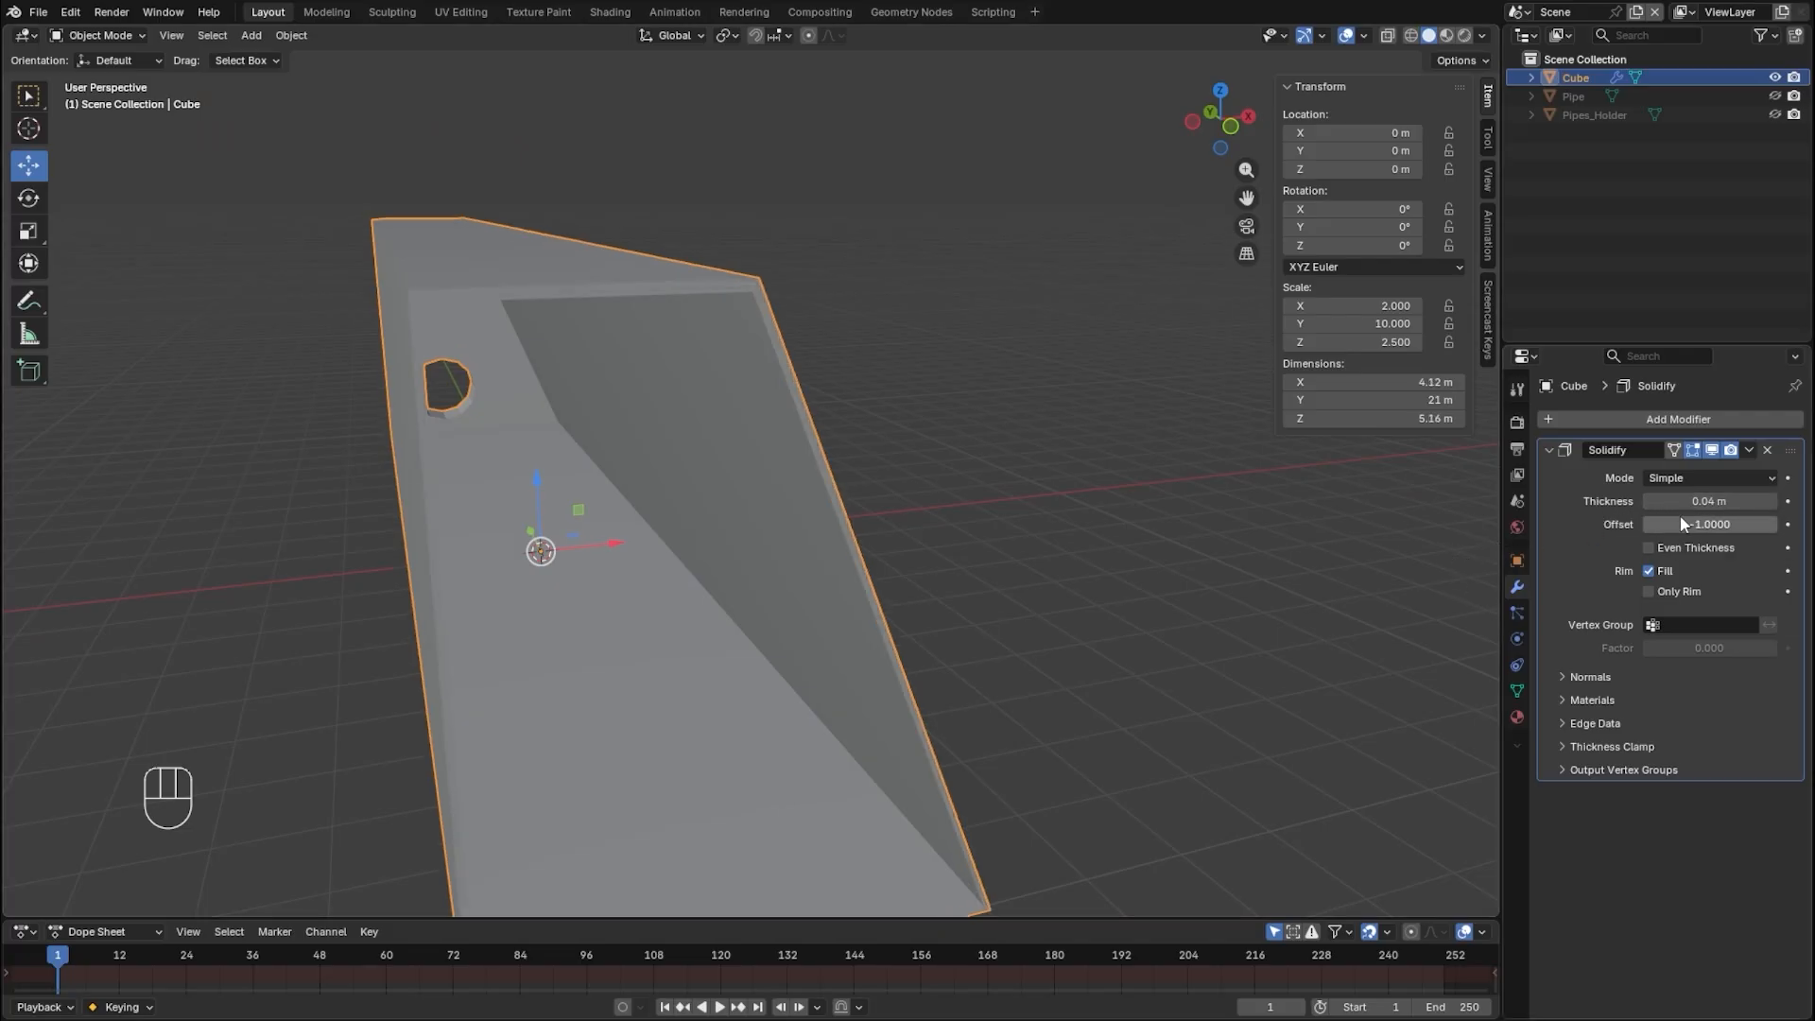
{"action": "left_click", "coordinate": [1649, 501]}
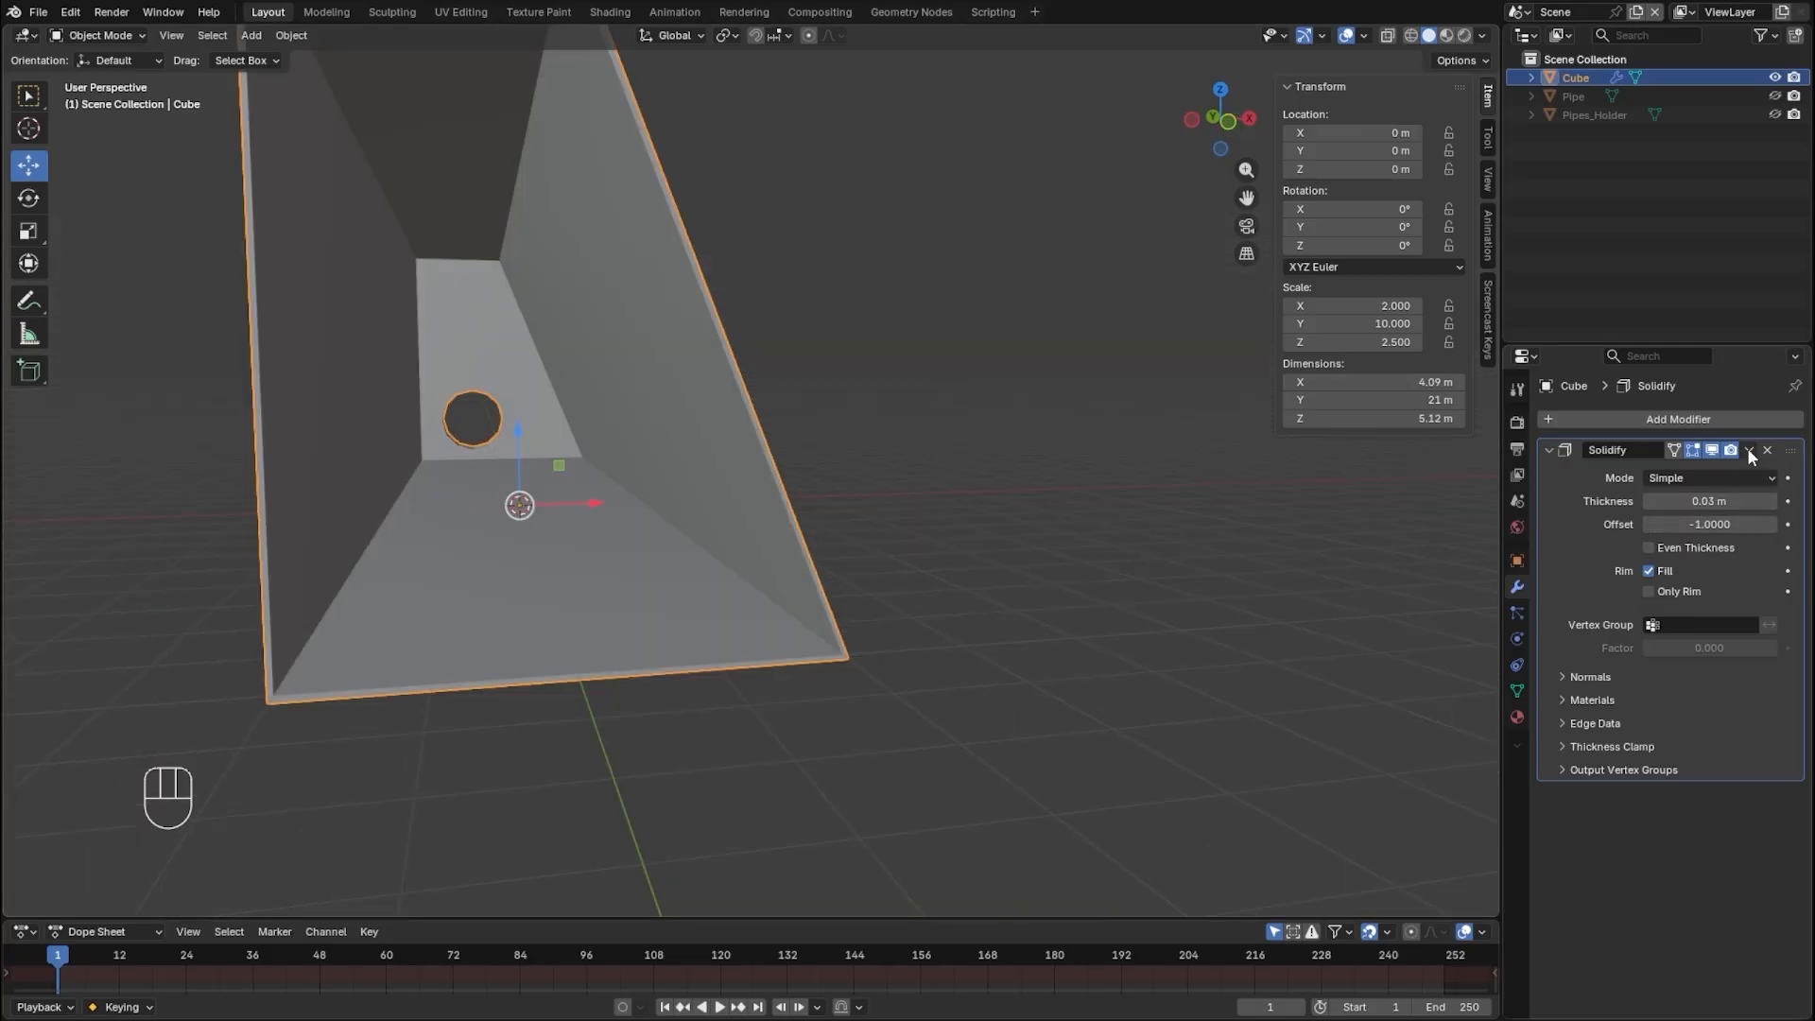
{"action": "left_click", "coordinate": [1747, 450]}
{"action": "left_click", "coordinate": [1687, 471]}
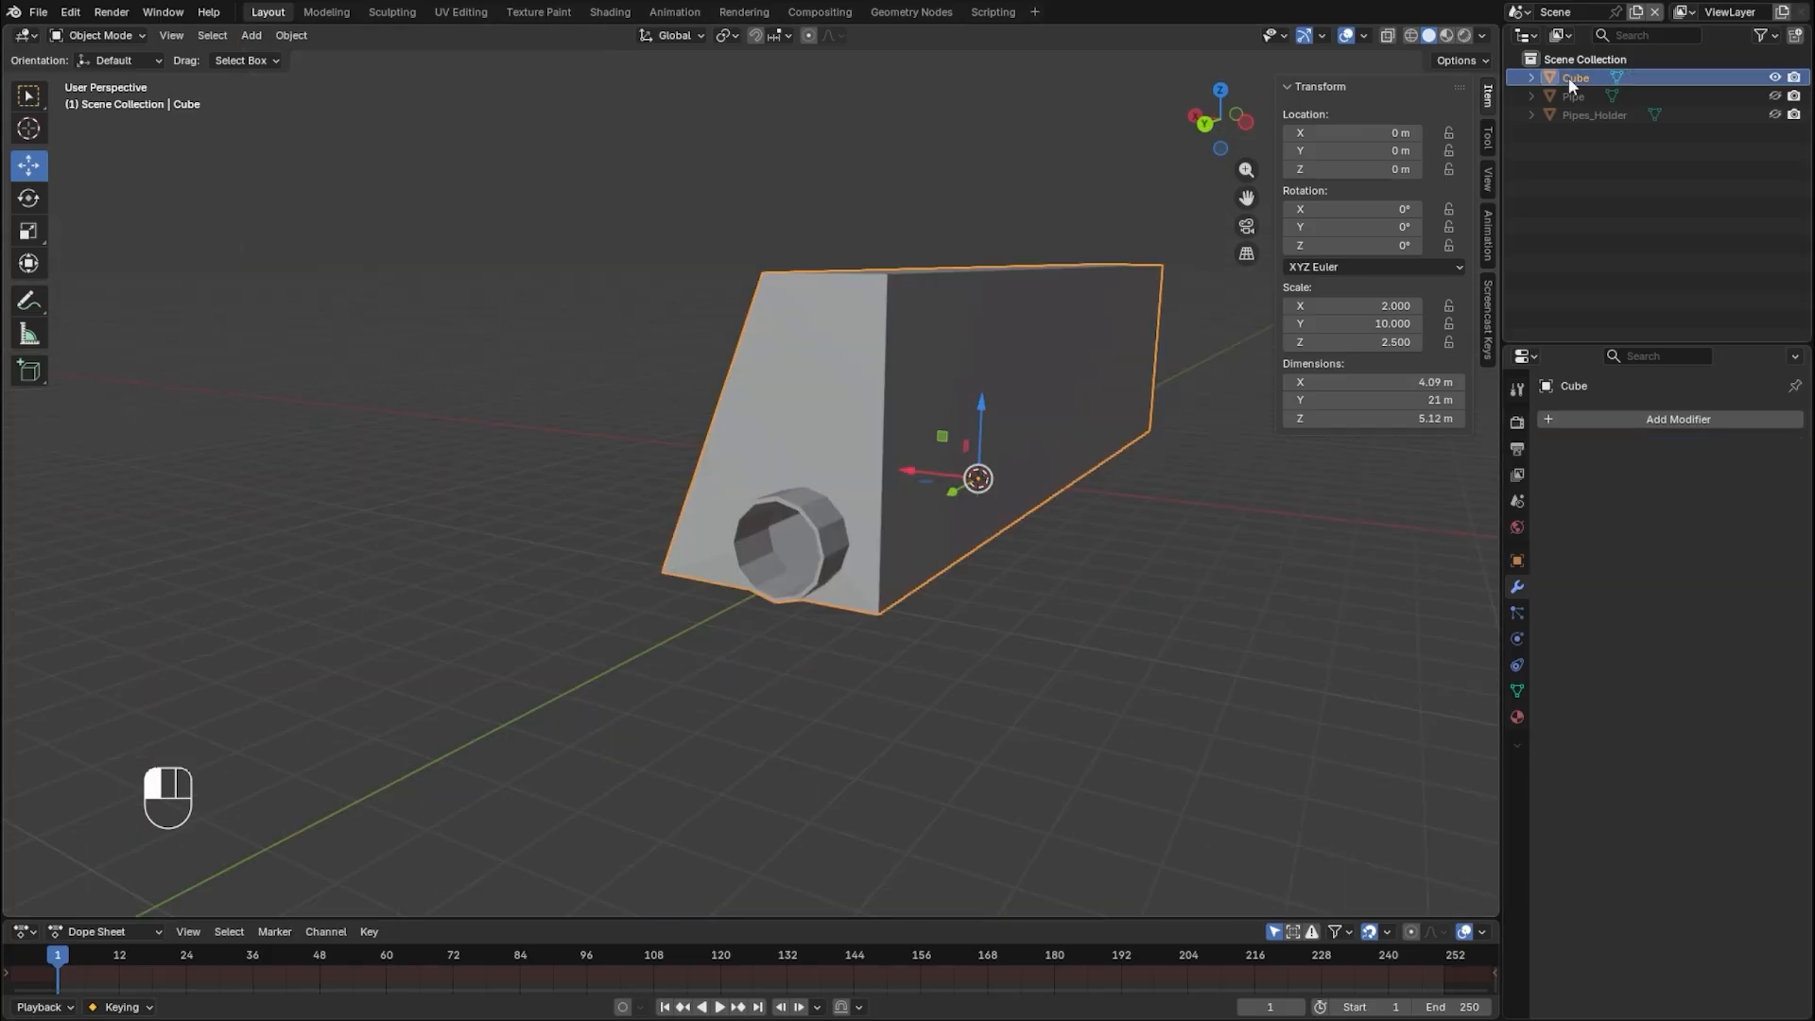
- Rename the corridor object as Building_Interior
{"action": "double_click", "coordinate": [1568, 77]}
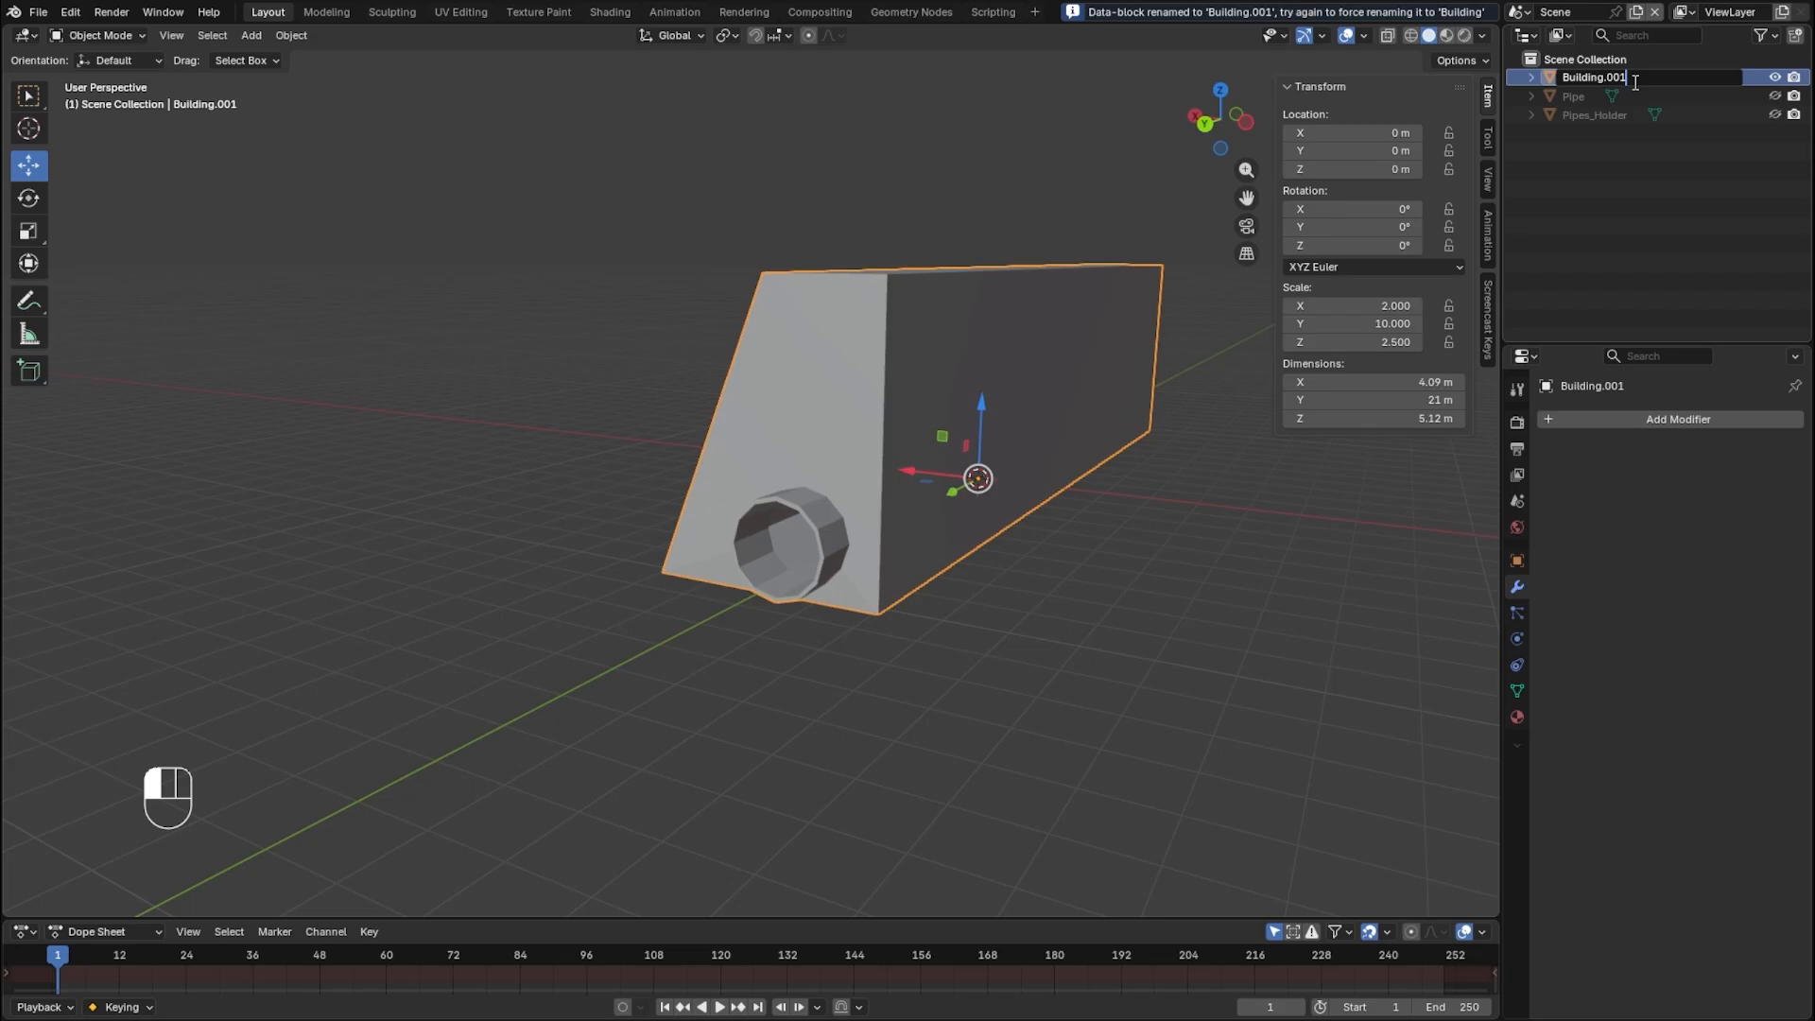
{"action": "key", "text": "BackSpace"}
{"action": "key", "text": "BackSpace"}
{"action": "key", "text": "BackSpace"}
{"action": "key", "text": "BackSpace"}
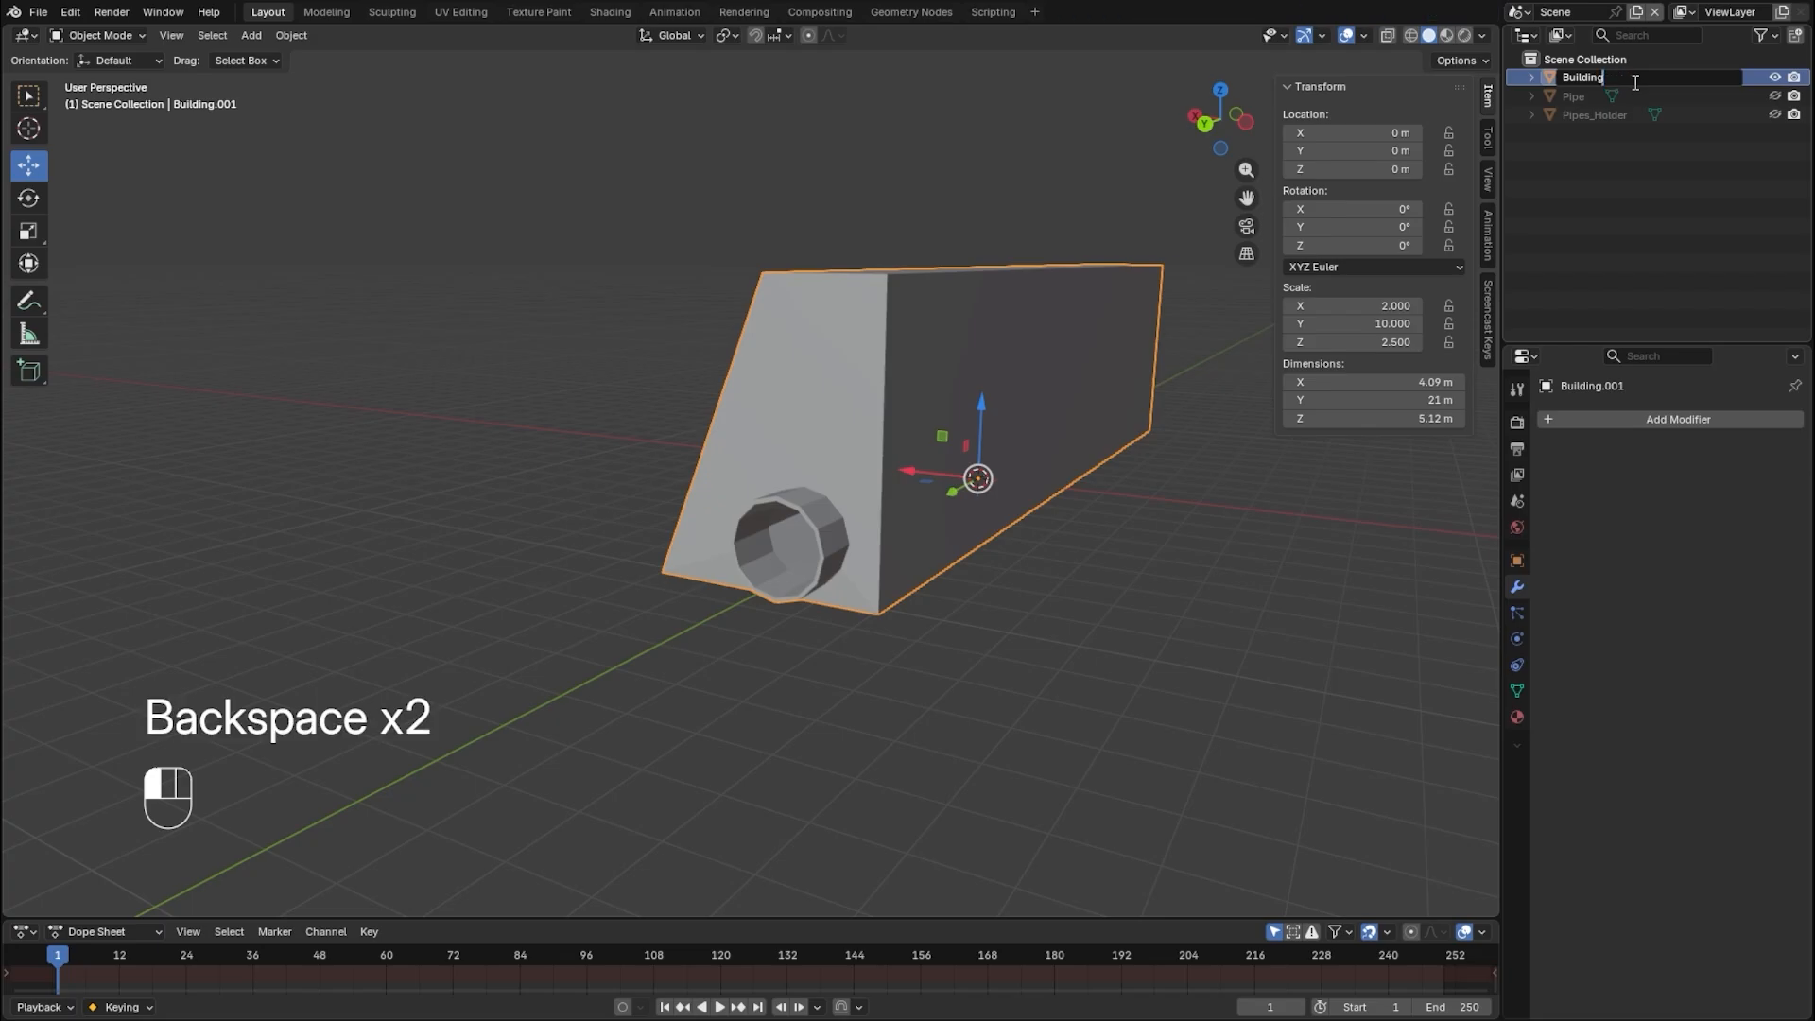
{"action": "type", "text": "_Interio"}
{"action": "type", "text": "r"}
{"action": "key", "text": "Return"}
- Save the scene file with the finished corridor
{"action": "middle_click_drag", "start_coordinate": [879, 581], "coordinate": [1108, 601]}
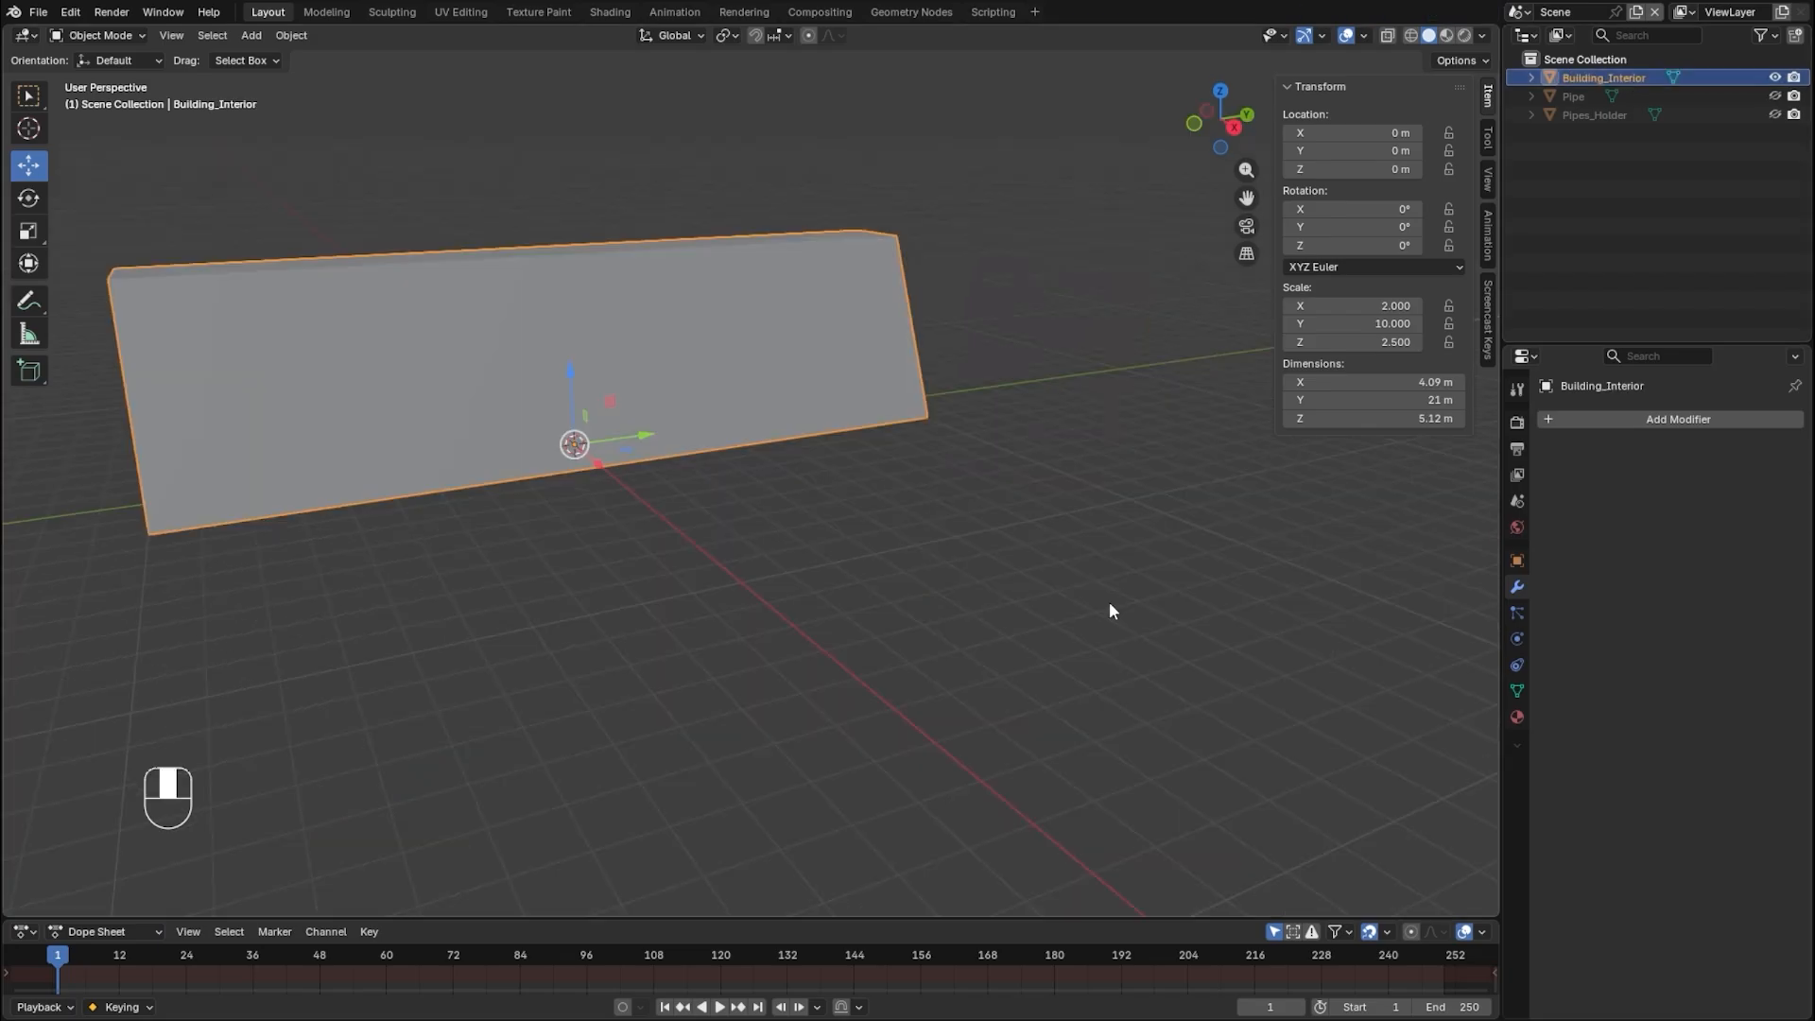
{"action": "scroll", "coordinate": [945, 539], "scroll_direction": "down", "scroll_amount": 1}
{"action": "middle_click_drag", "start_coordinate": [621, 422], "coordinate": [711, 422]}
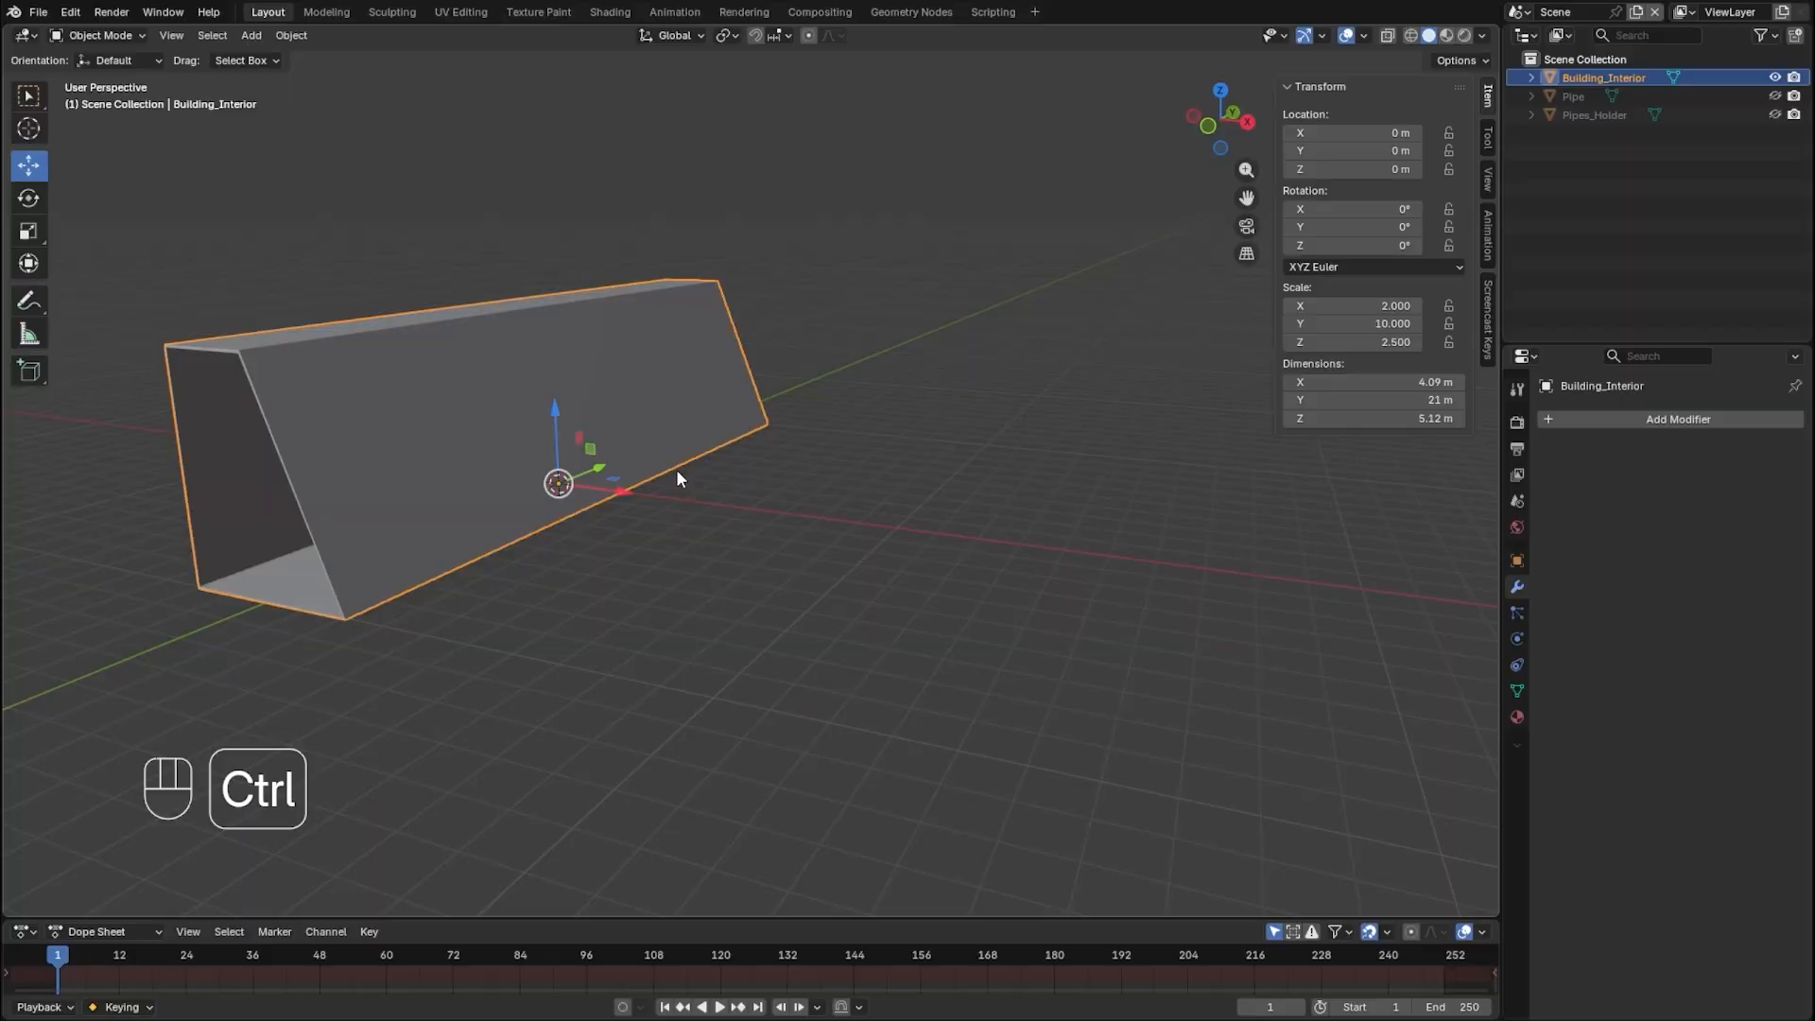
{"action": "key", "text": "ctrl+s"}
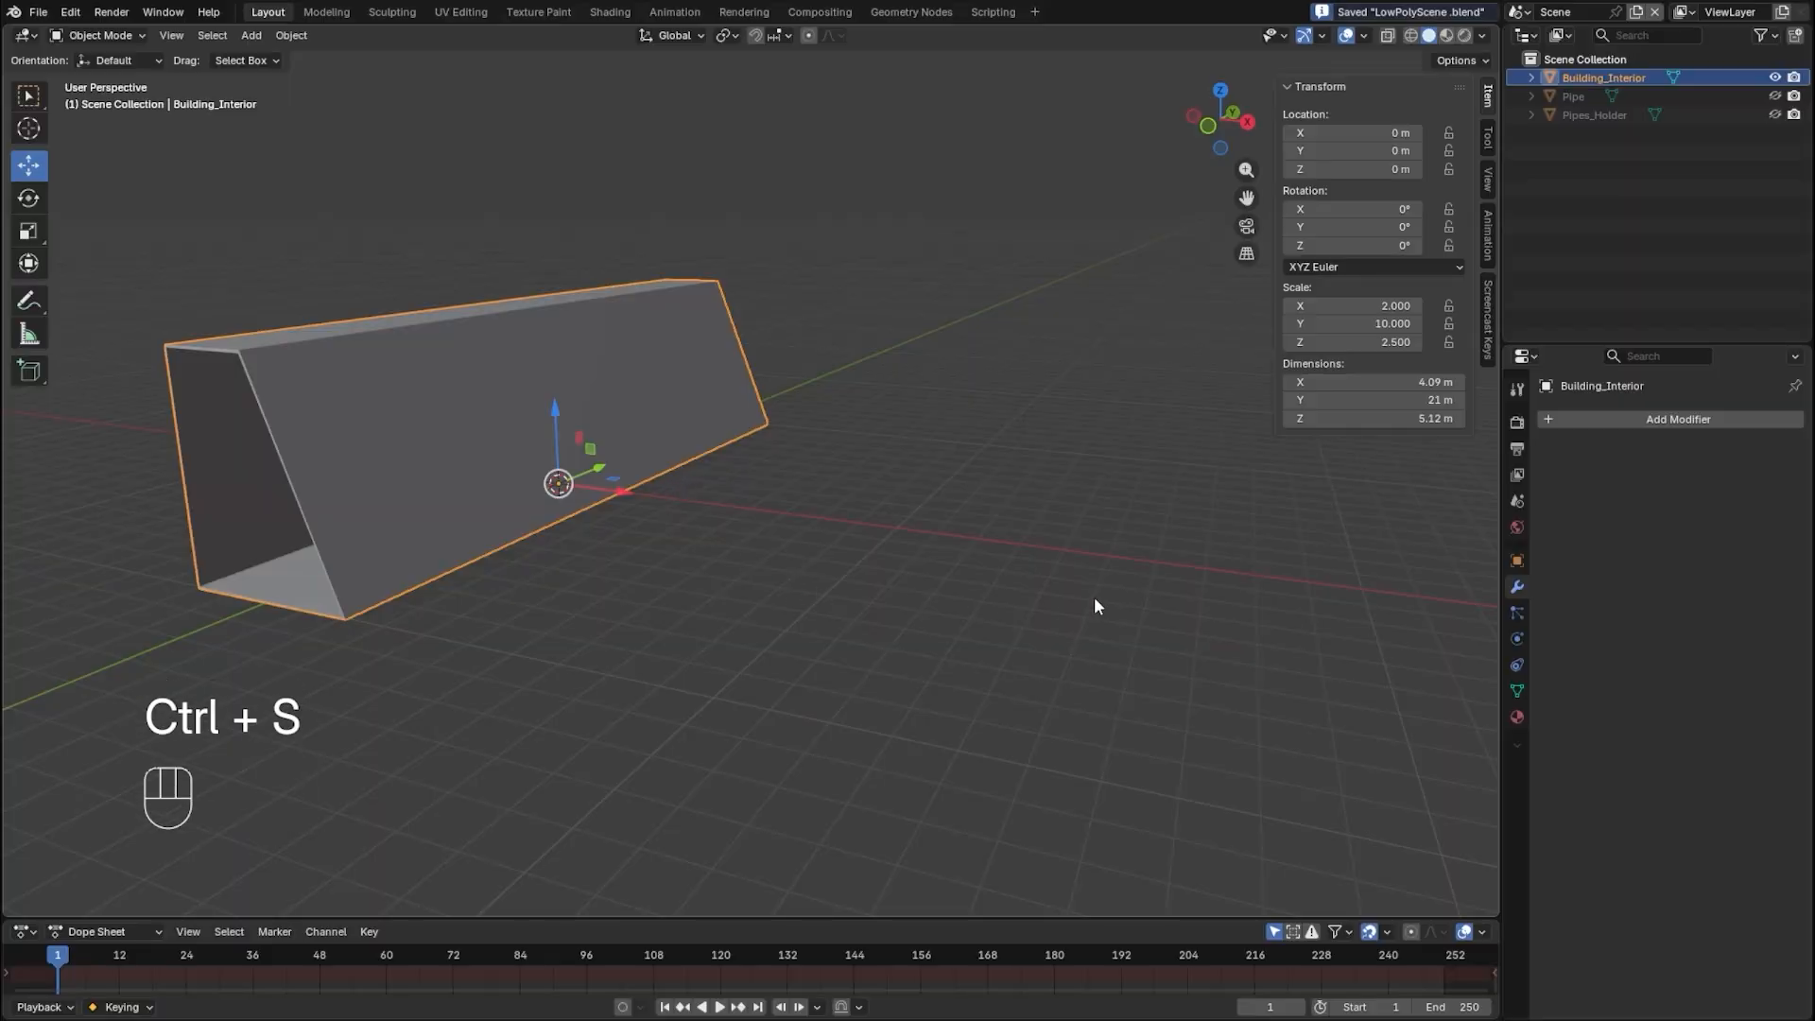
{"action": "middle_click_drag", "start_coordinate": [479, 404], "coordinate": [868, 512], "text": "shift"}
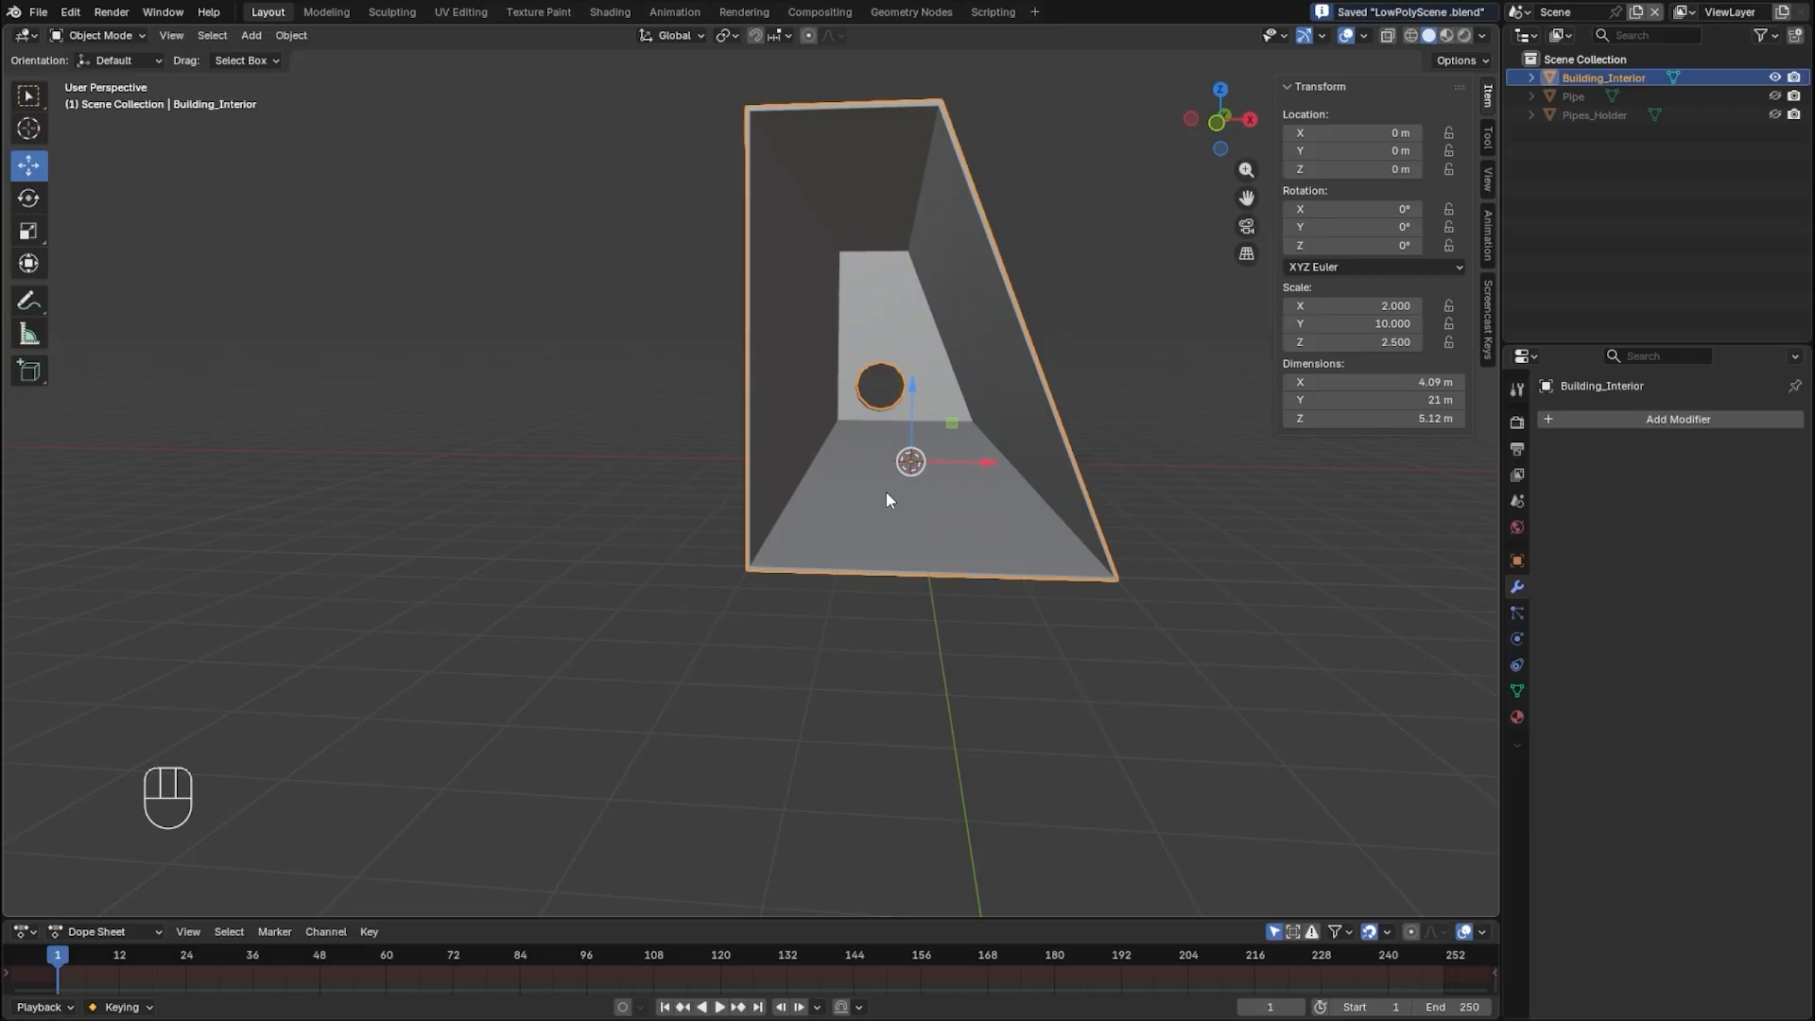